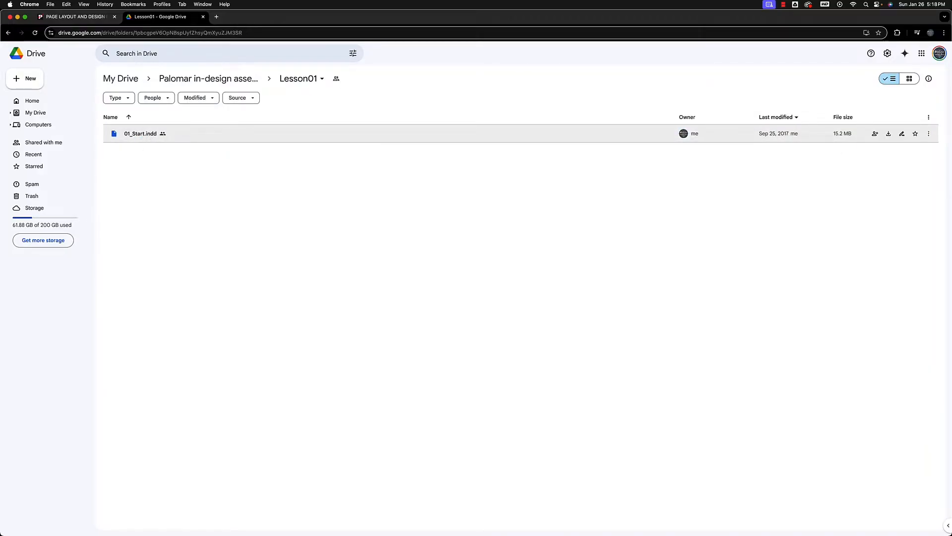
Download the 01_Start.indd file from the Lesson01 folder in Google Drive
right_click(147, 135)
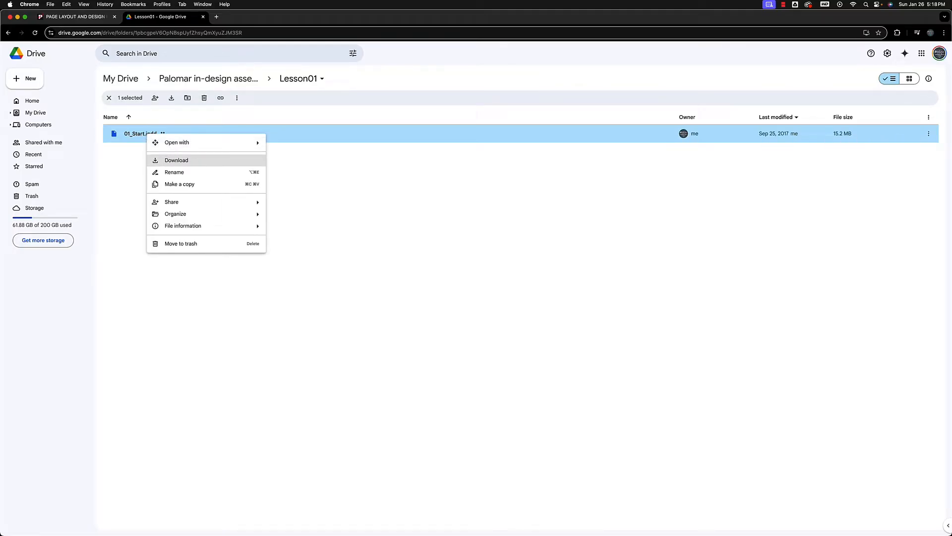
click(178, 160)
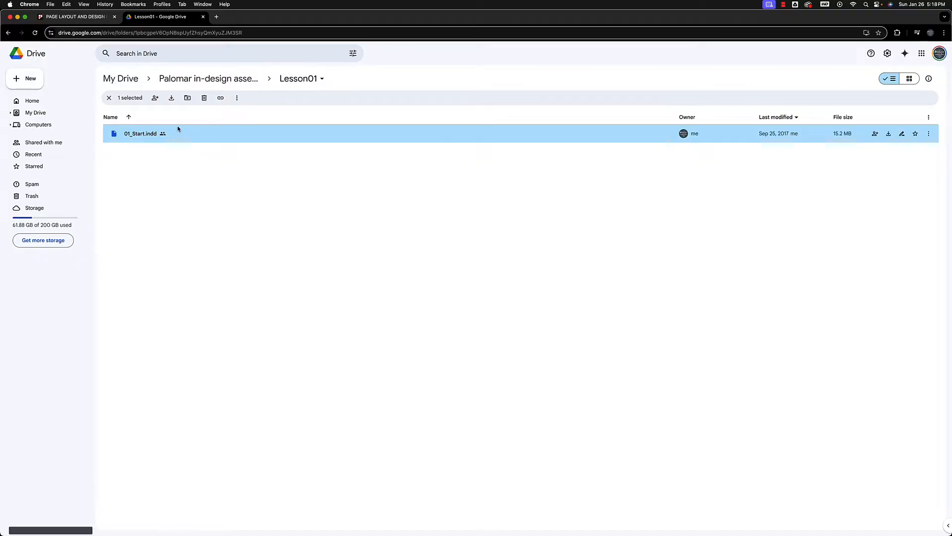
Create a new folder on the desktop and name it indesign sp 24
key(F11)
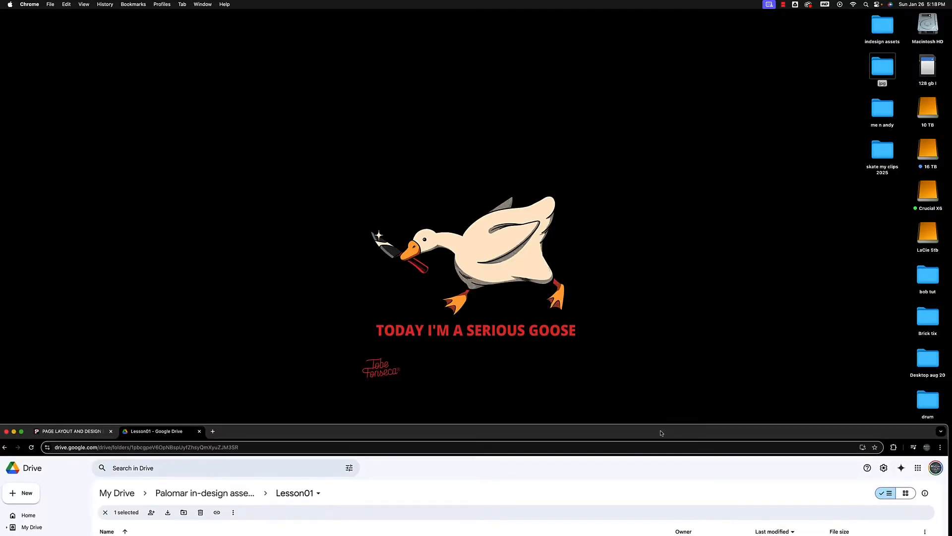
right_click(575, 131)
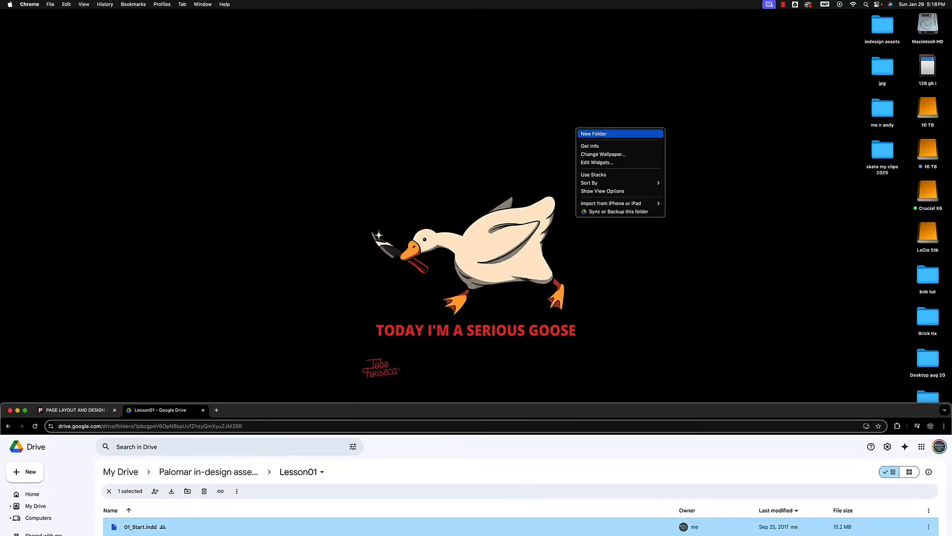
click(592, 134)
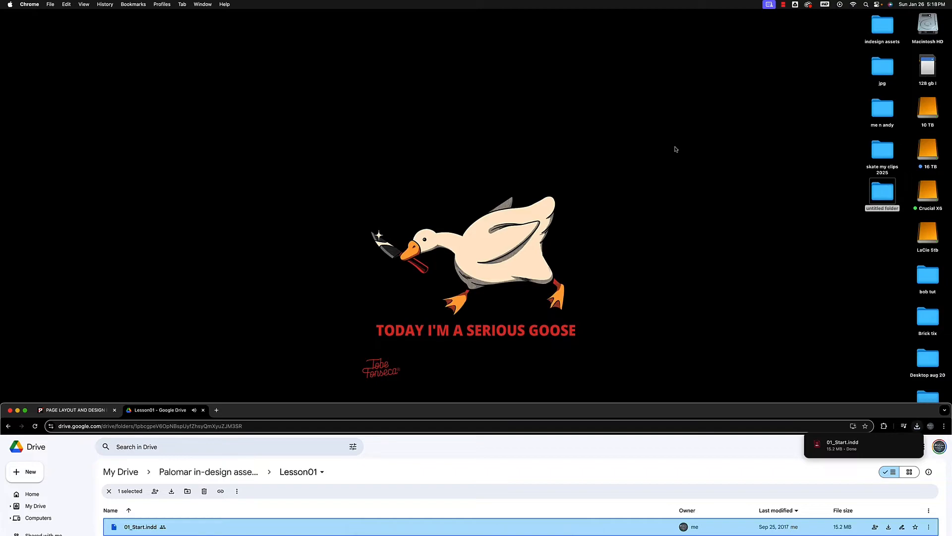
click(881, 209)
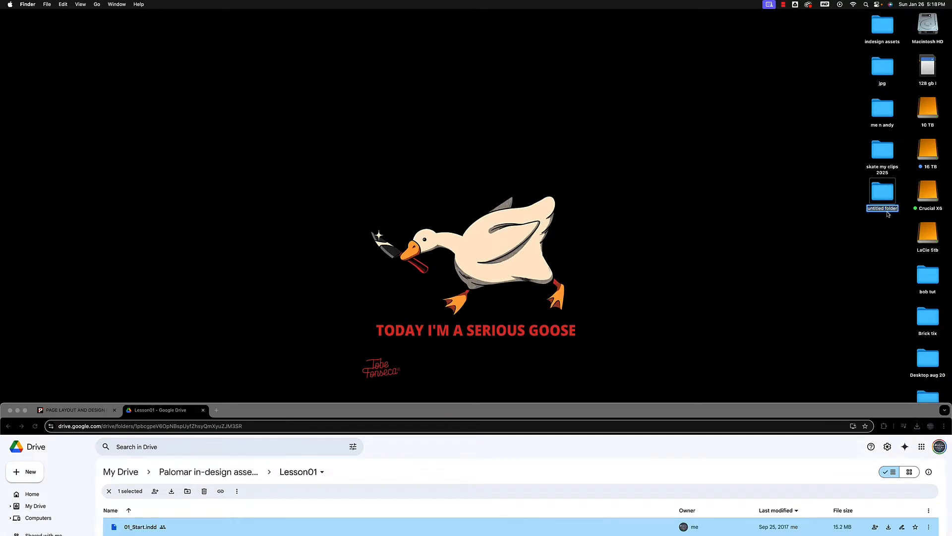
text(indesign sp 24)
click(851, 237)
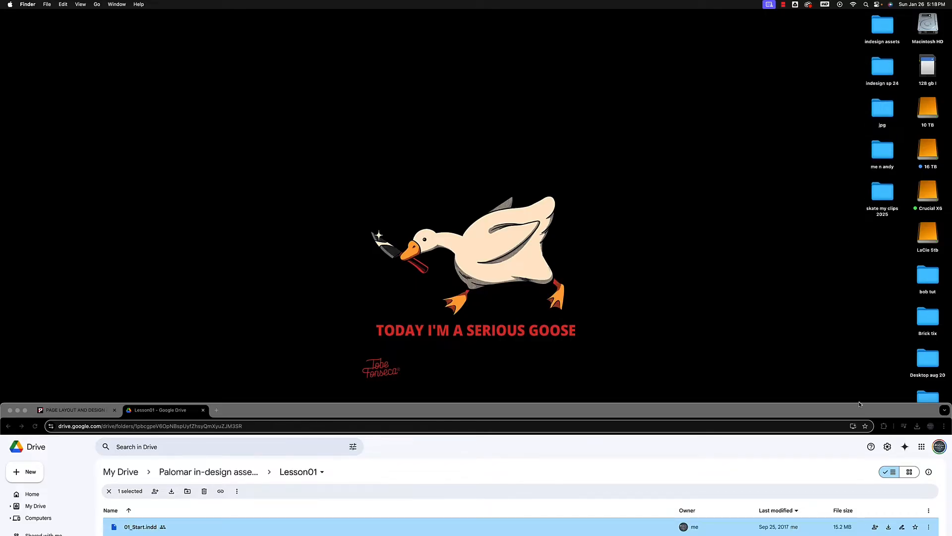
Move 01_Start.indd from Downloads to the desktop and into the indesign sp 24 folder, closing the Finder window when done
drag(856, 409, 852, 15)
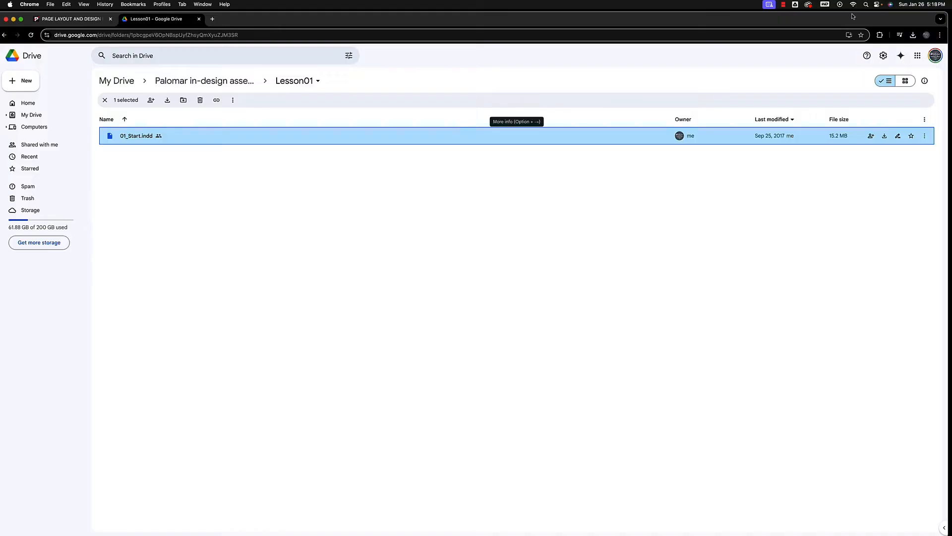
click(13, 19)
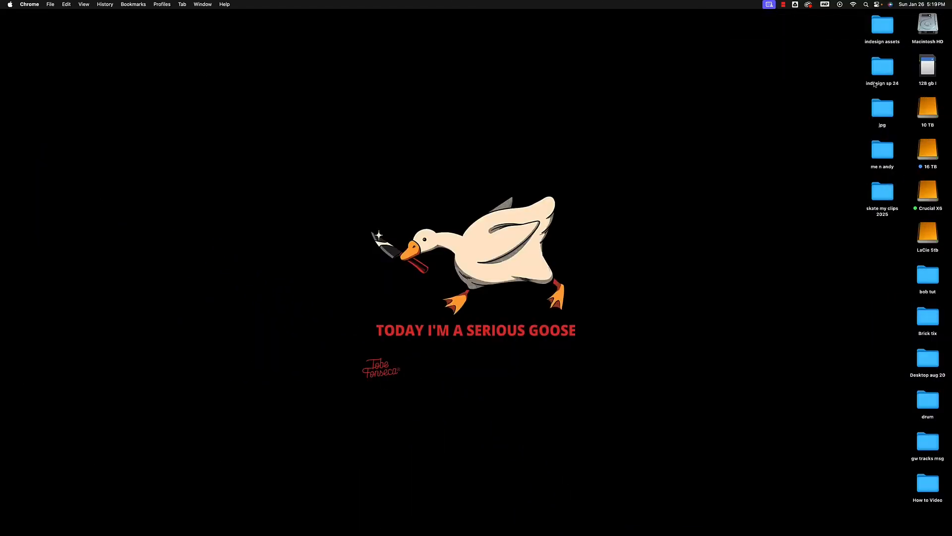
double_click(881, 70)
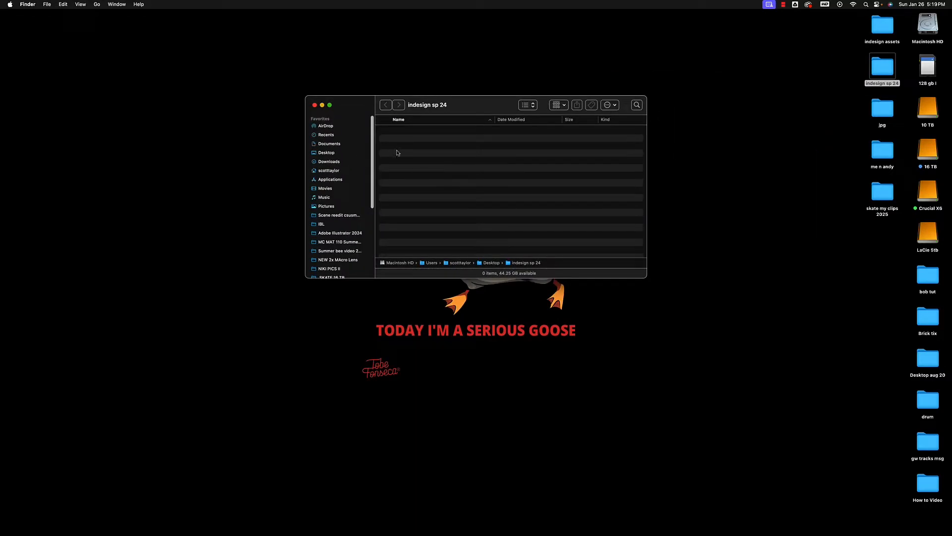
click(330, 162)
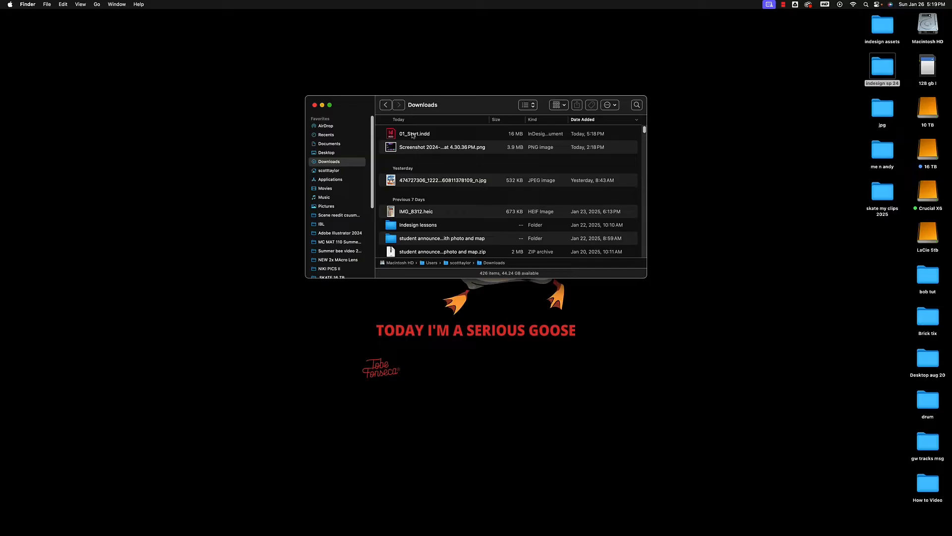
drag(412, 135, 329, 154)
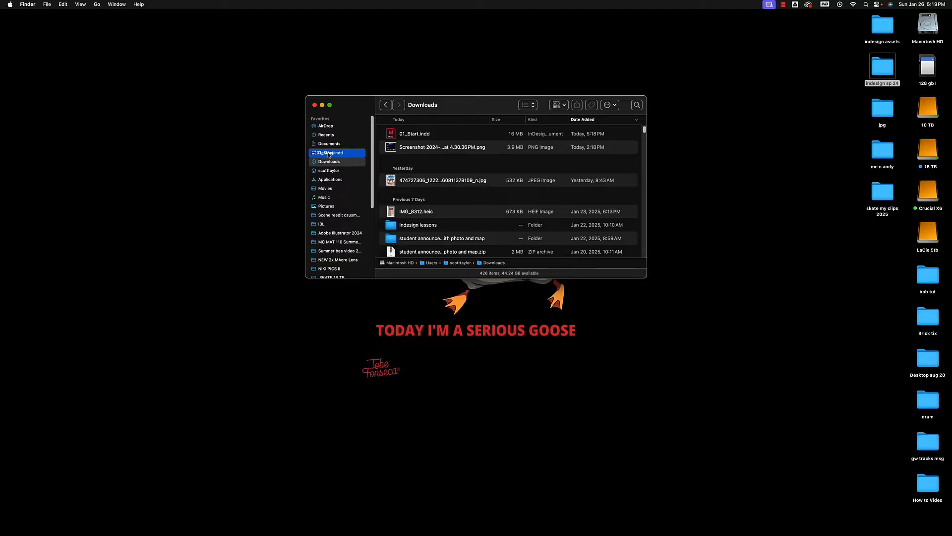
drag(328, 155, 328, 153)
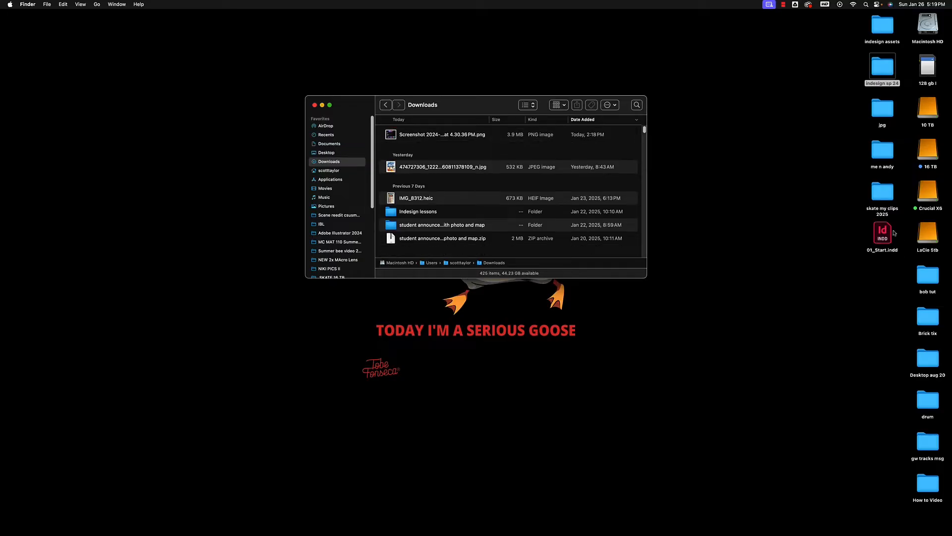
drag(882, 231, 884, 71)
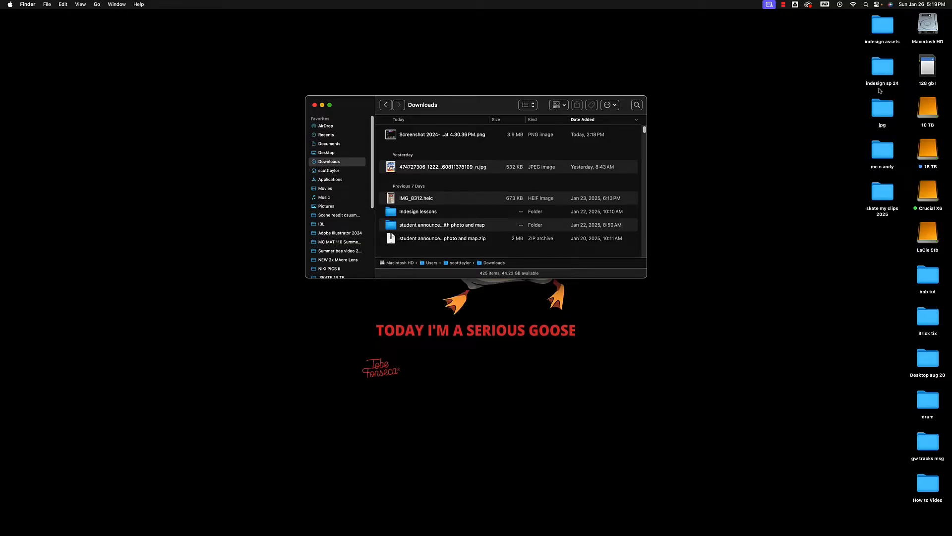
click(878, 70)
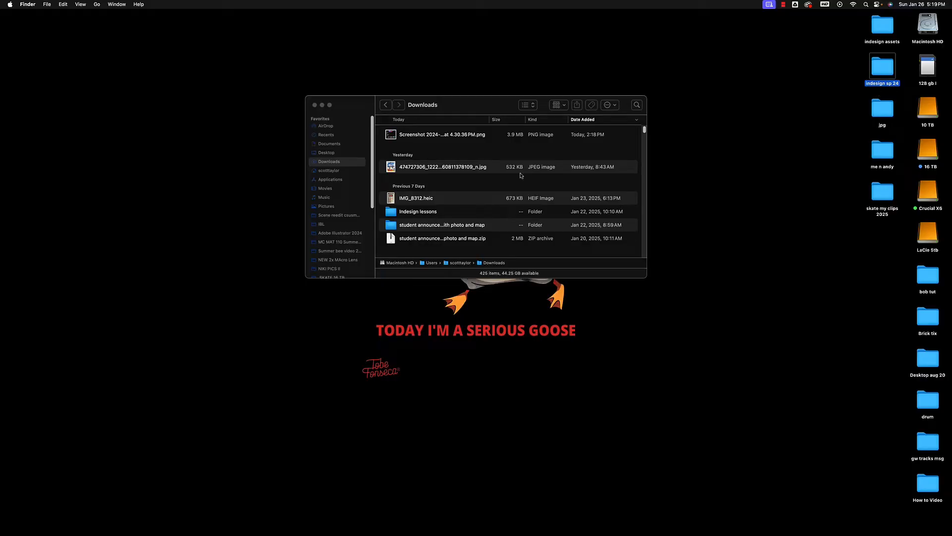
click(314, 105)
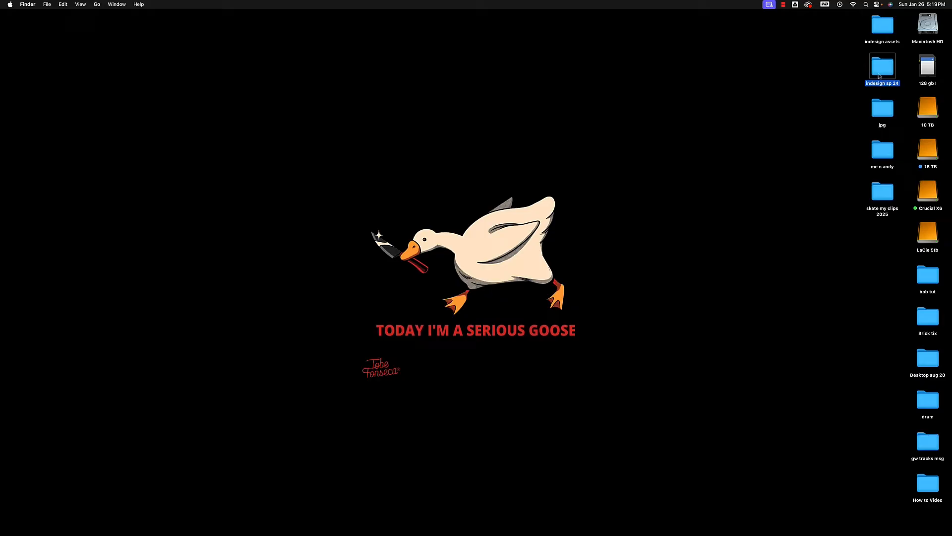
right_click(664, 181)
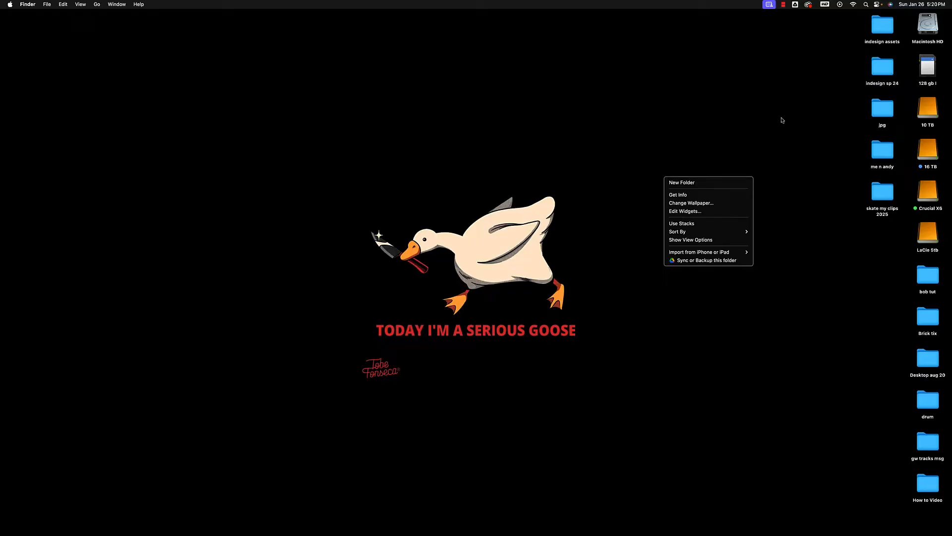
click(796, 113)
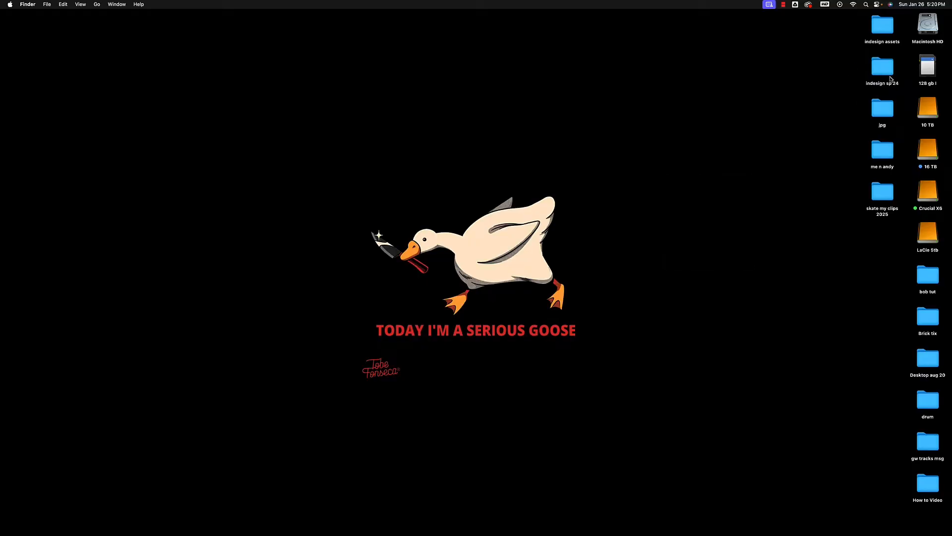
Open 01_Start.indd from the desktop's indesign sp 24 folder in Adobe InDesign
double_click(888, 69)
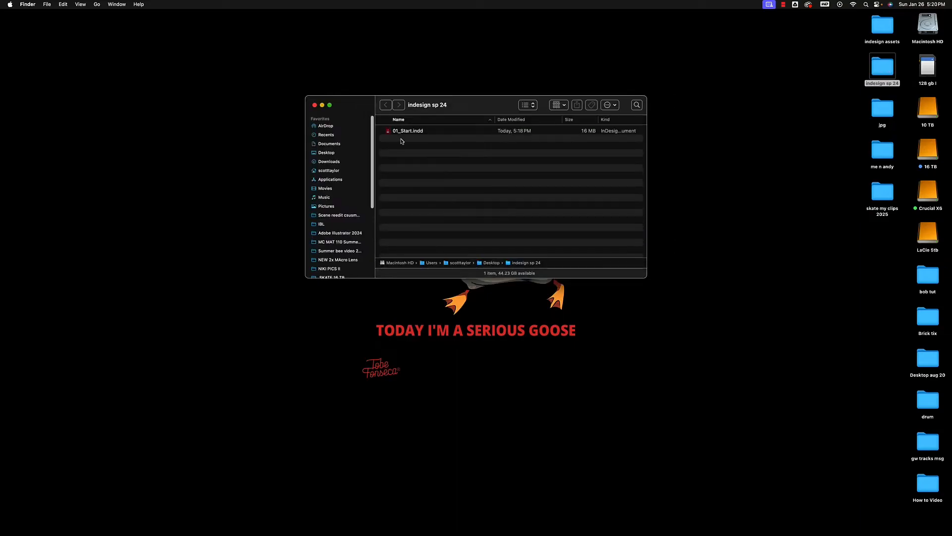
right_click(402, 132)
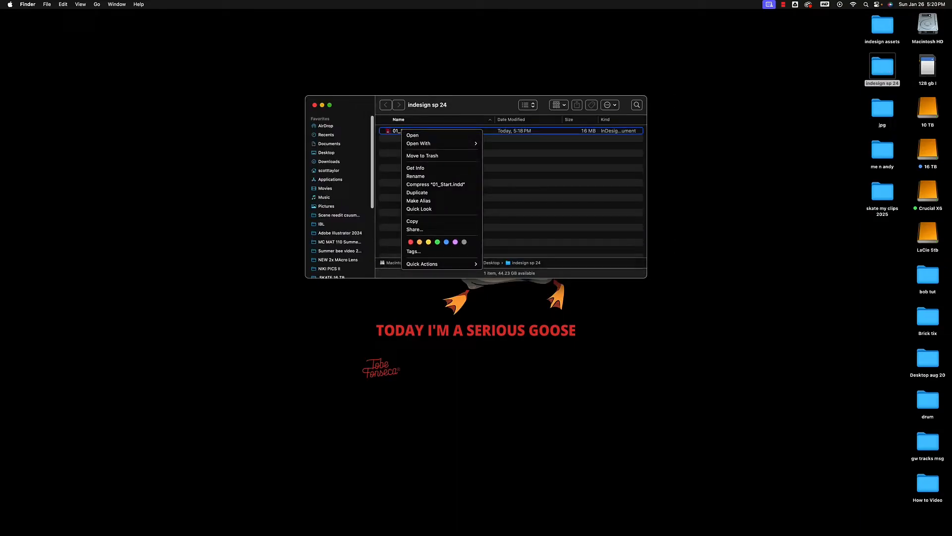
mouse_move(424, 144)
click(454, 103)
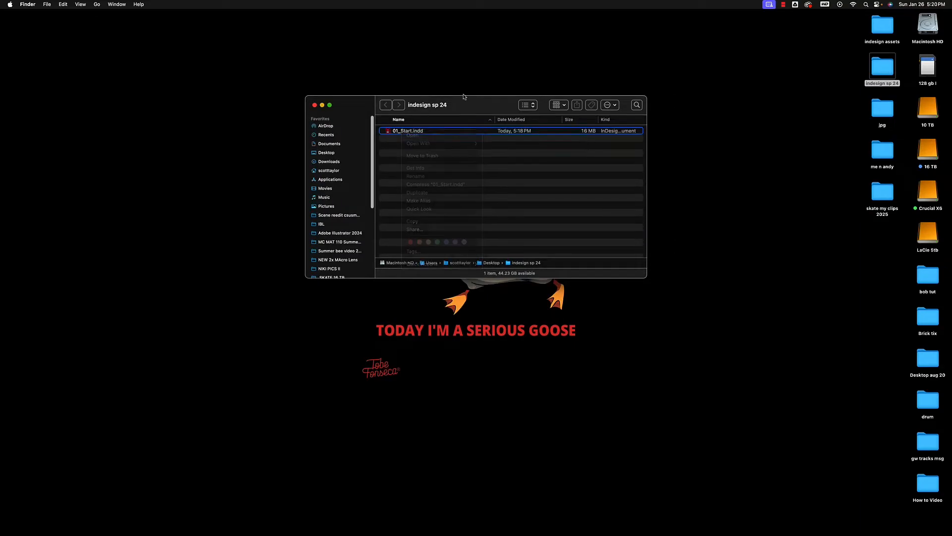
drag(403, 132, 463, 523)
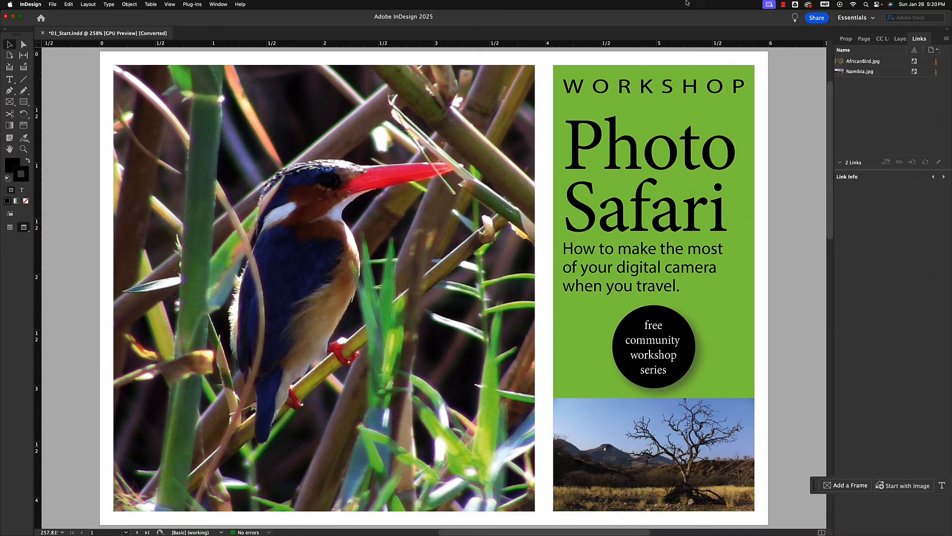
drag(675, 20, 673, 19)
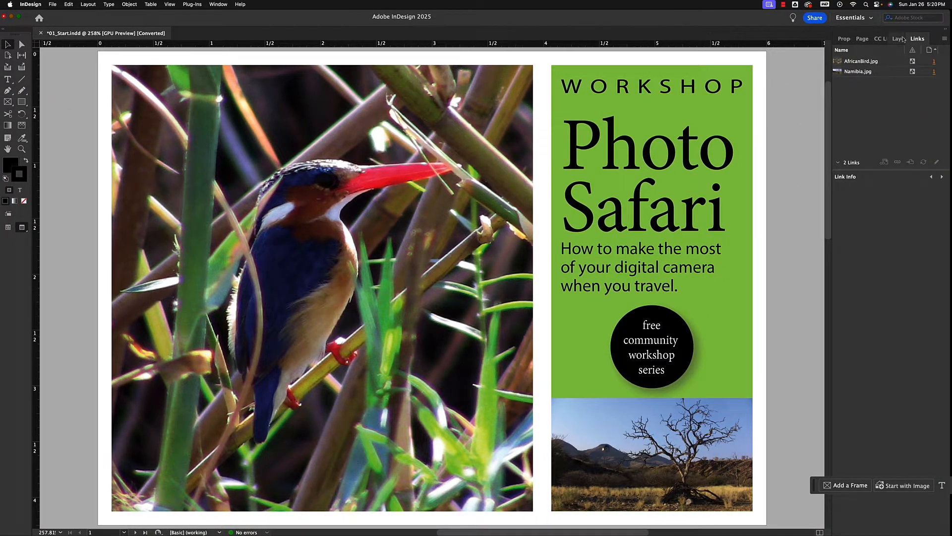
Zoom out and in on the postcard document, finishing at 100%, to examine both of its pages
key(super+minus)
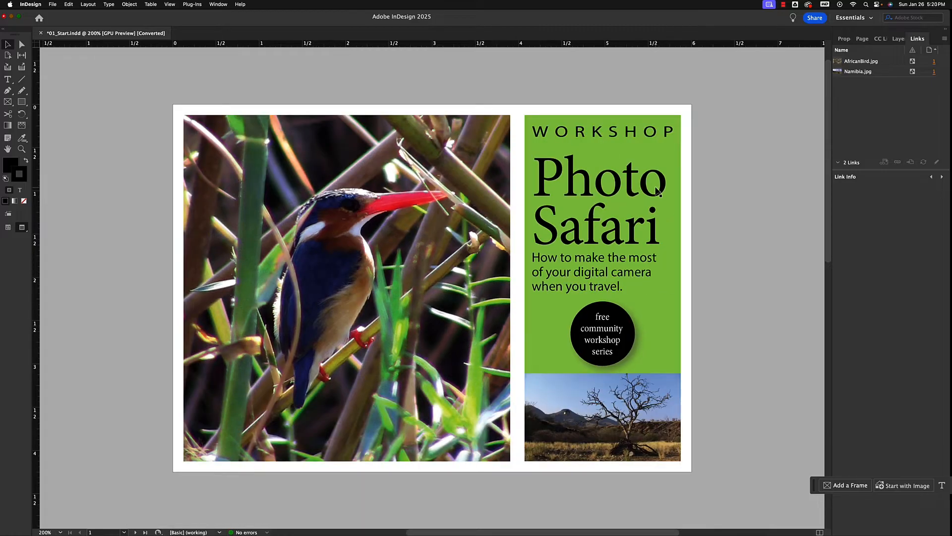
key(super+minus)
key(super+minus)
key(super+minus)
key(super+minus)
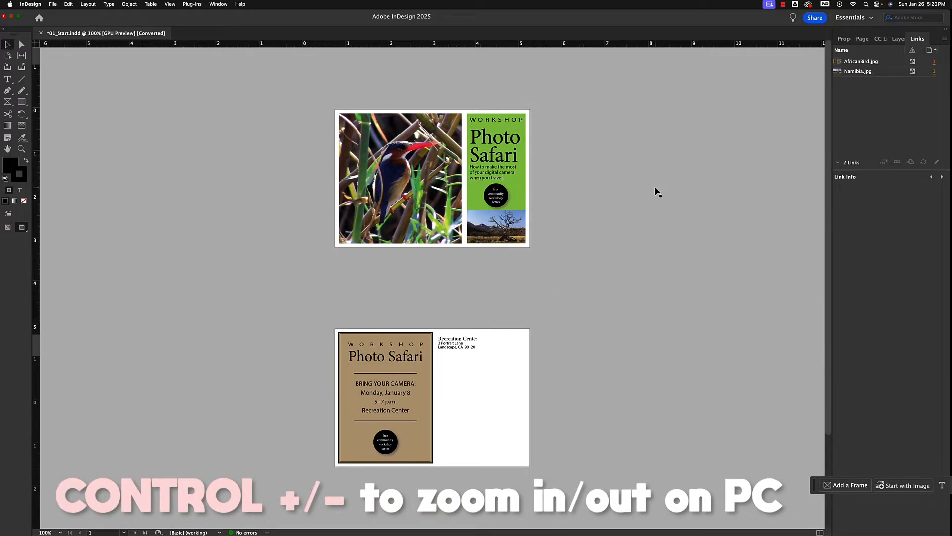
key(super+equal)
key(super+equal)
key(super+equal)
key(super+minus)
key(super+minus)
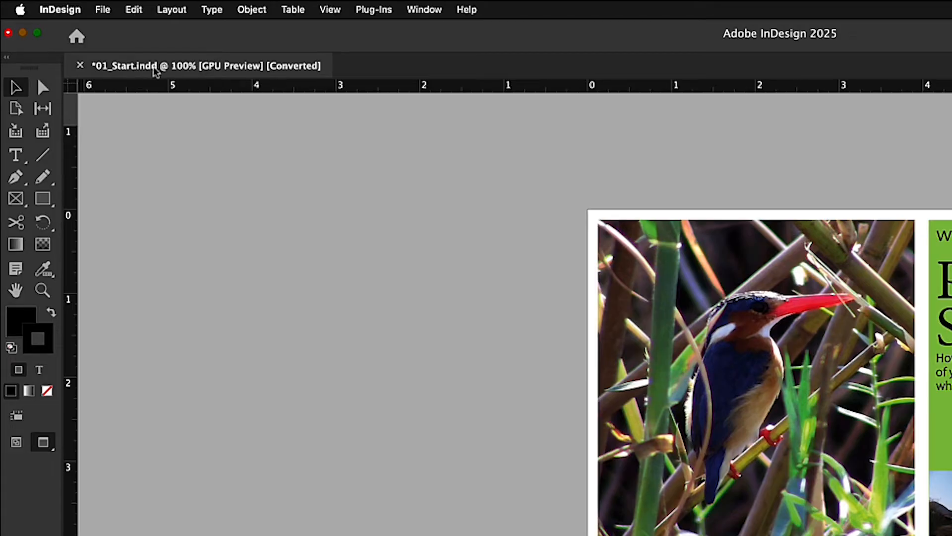
Start saving the document under a new name on the computer, naming it Ch1_ followed by the surname
click(102, 9)
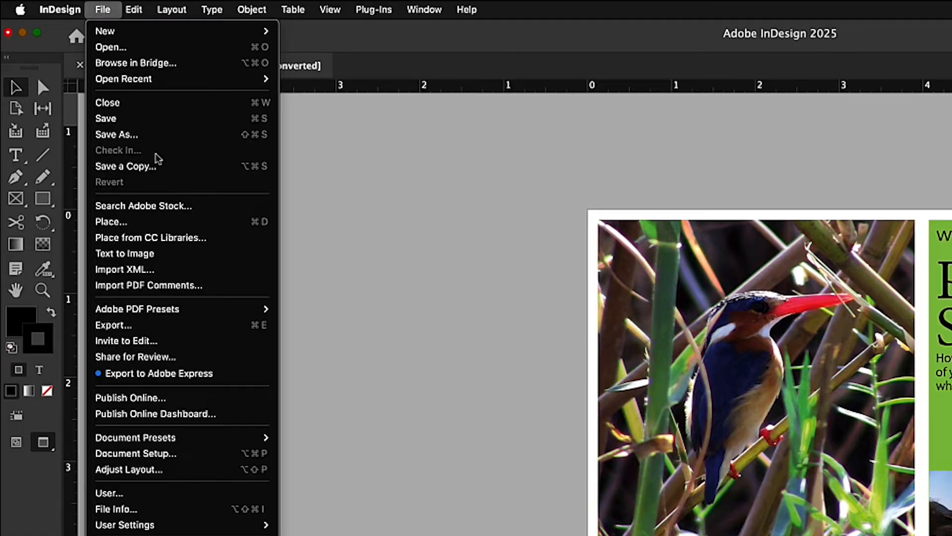
click(141, 135)
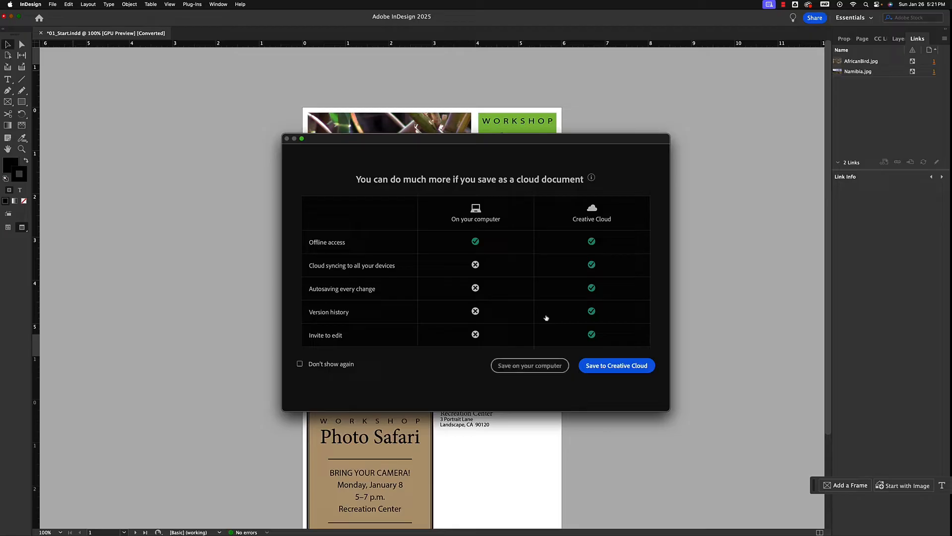
click(527, 366)
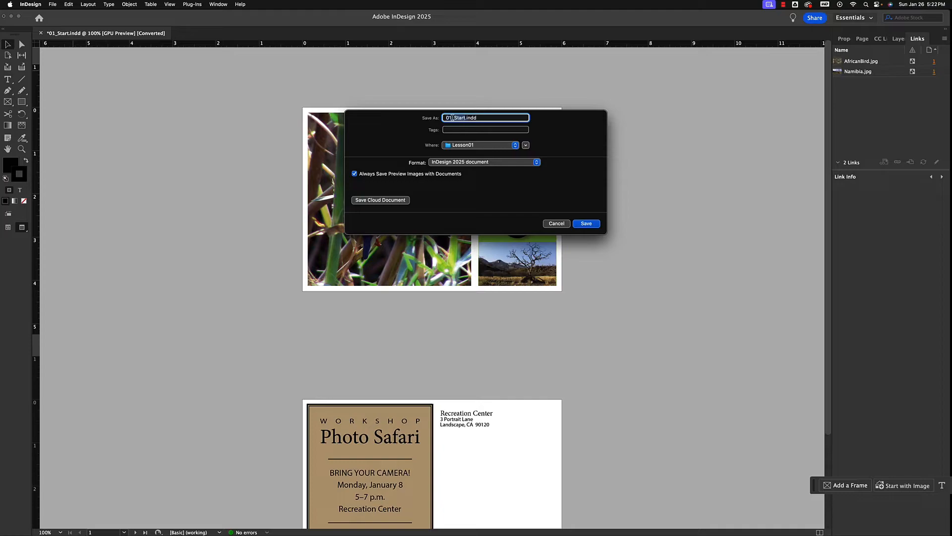
text(Ch 1)
key(Left)
key(BackSpace)
text(_ Taylor)
Set the save location to the indesign sp 24 folder on the Desktop
click(514, 145)
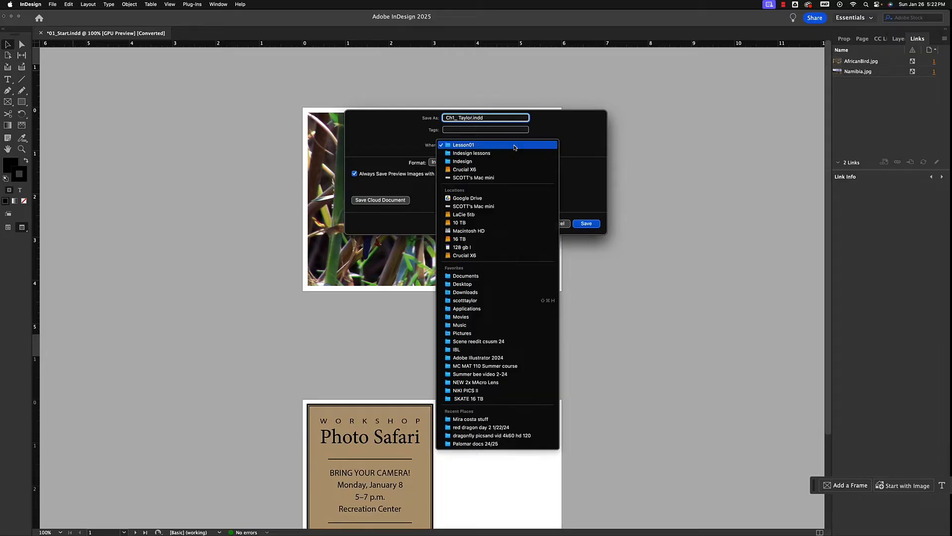
click(476, 286)
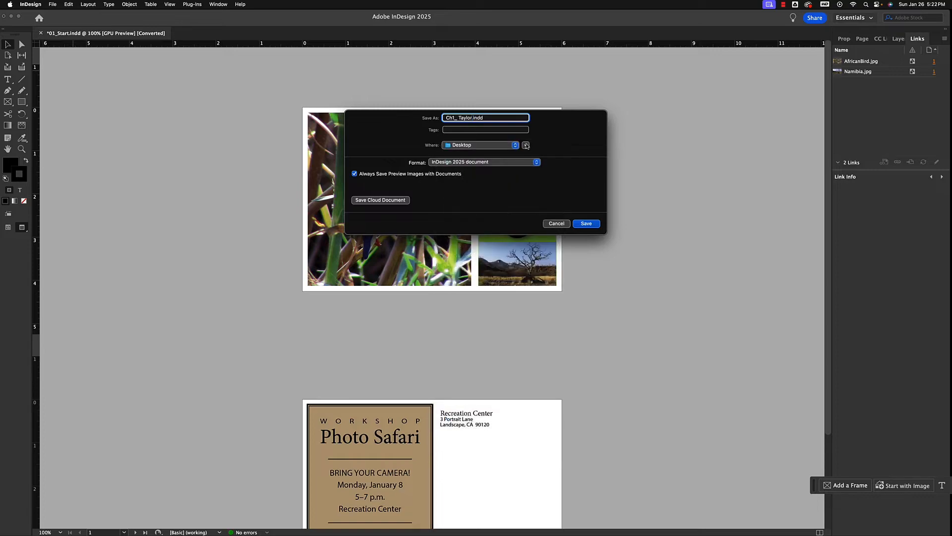
click(527, 146)
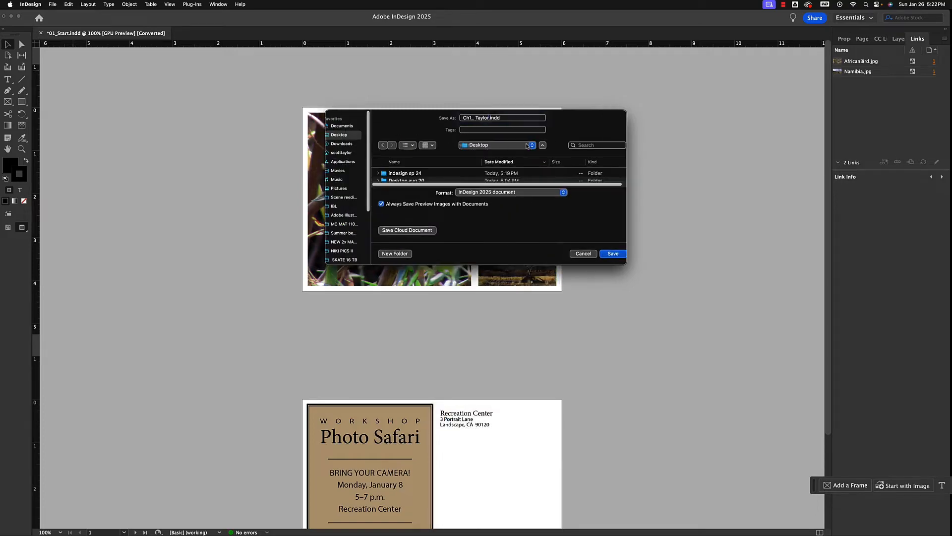
click(403, 173)
double_click(401, 174)
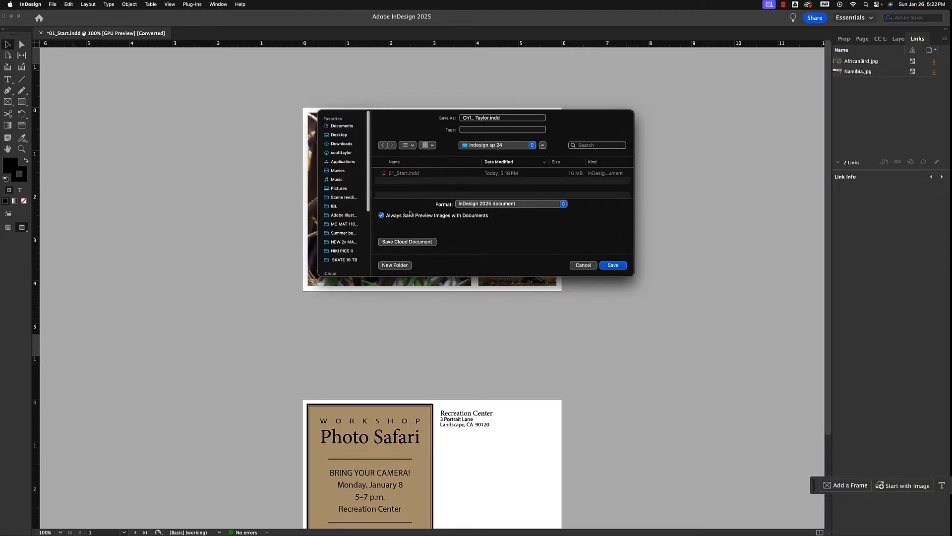
Create a new folder named Ch1 inside indesign sp 24 as the save location
click(395, 265)
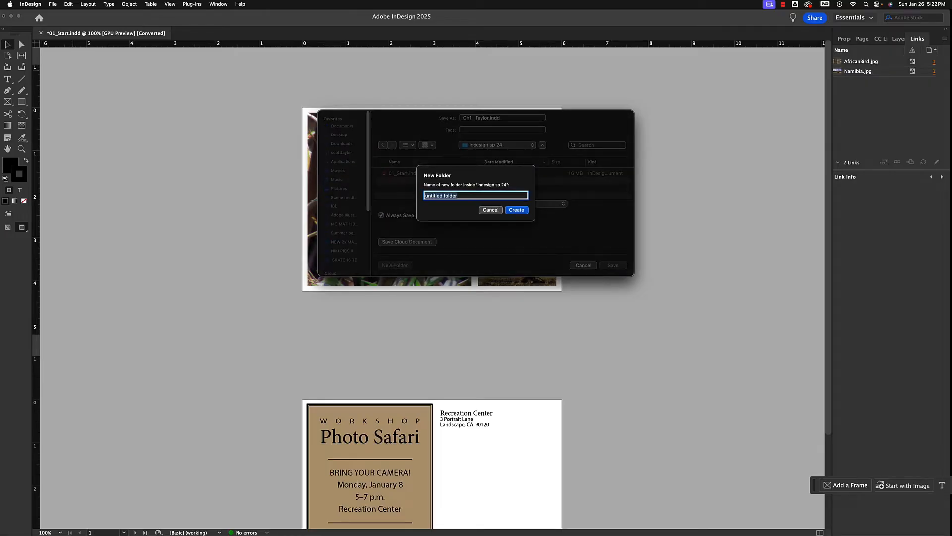
text(Ch1)
click(516, 209)
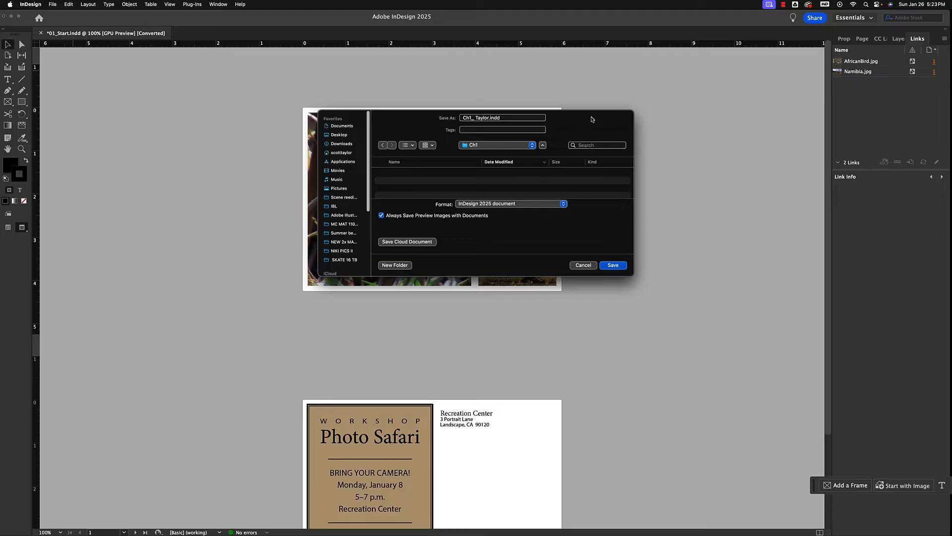
Save the document in the Ch1 folder in InDesign 2025 document format
click(615, 264)
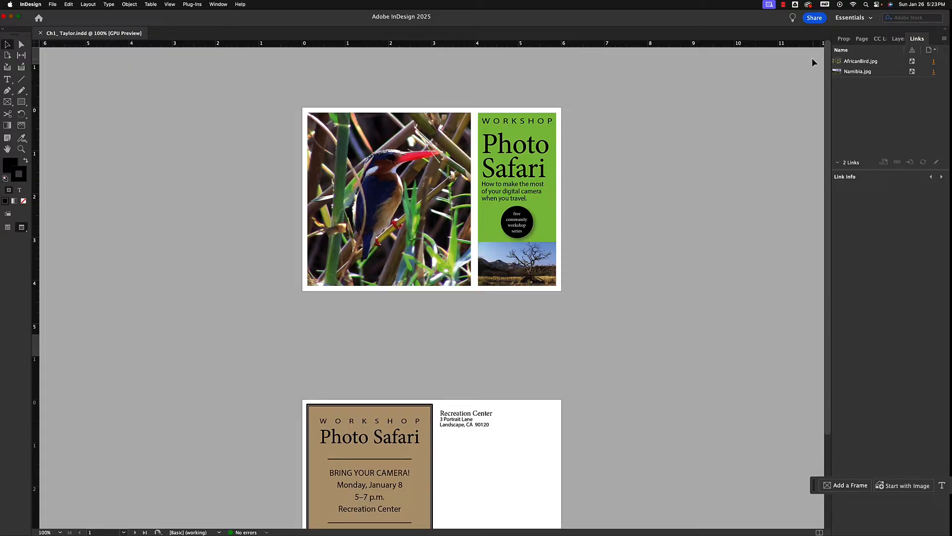
Review the properties of the document and of the selected Photo Safari headline text, plus the document's pages, CC Libraries, layers and links
click(844, 39)
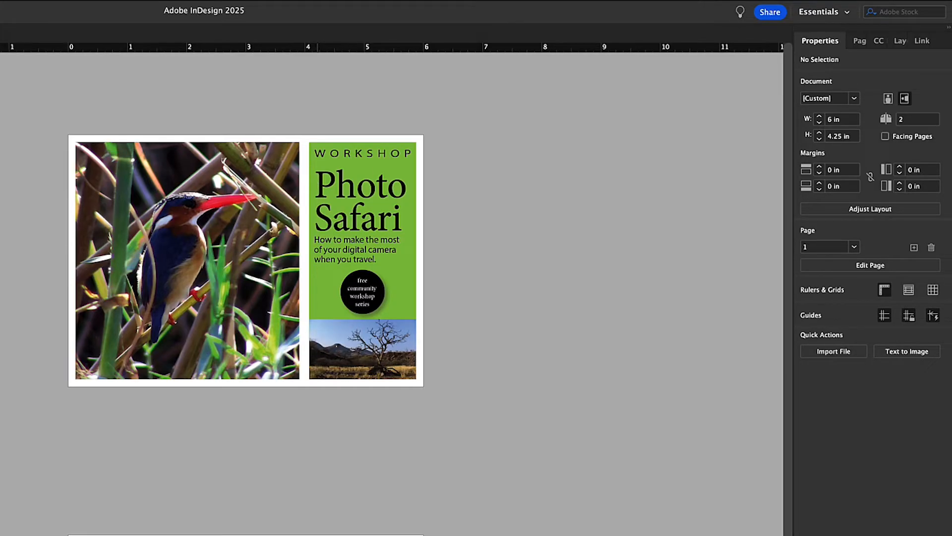
drag(315, 171, 399, 196)
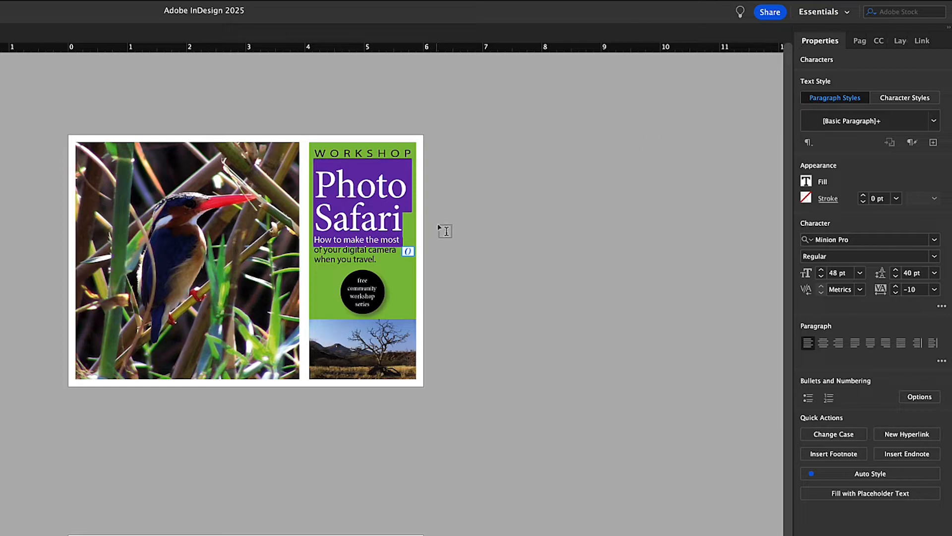
click(859, 42)
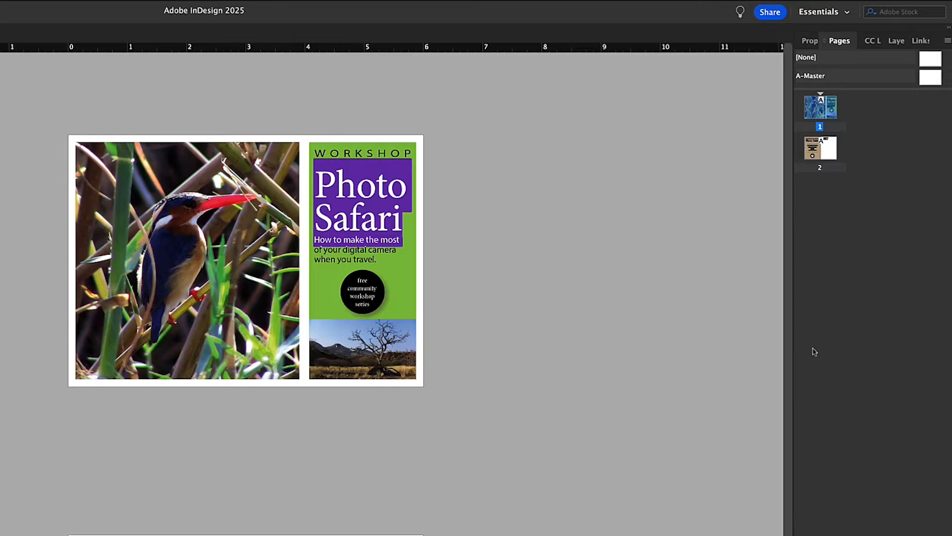
click(820, 153)
click(816, 110)
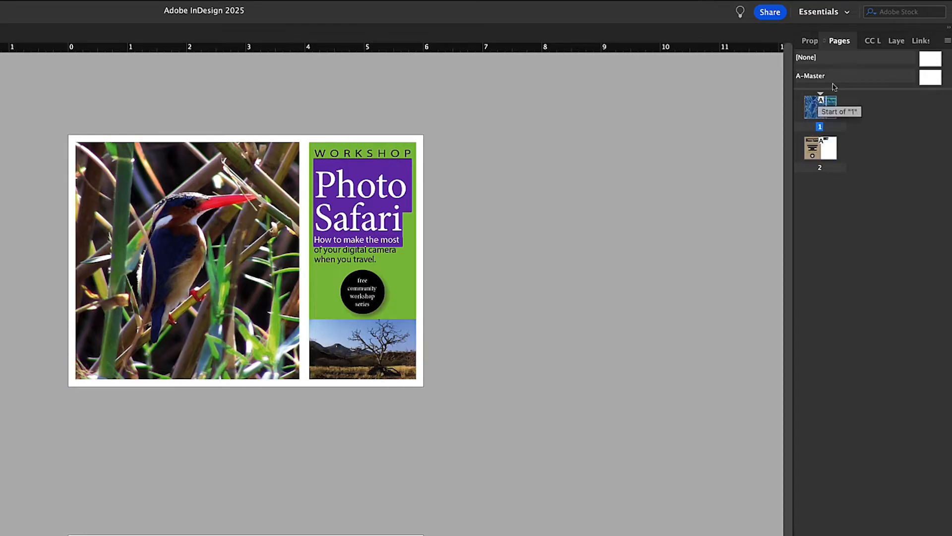
click(874, 41)
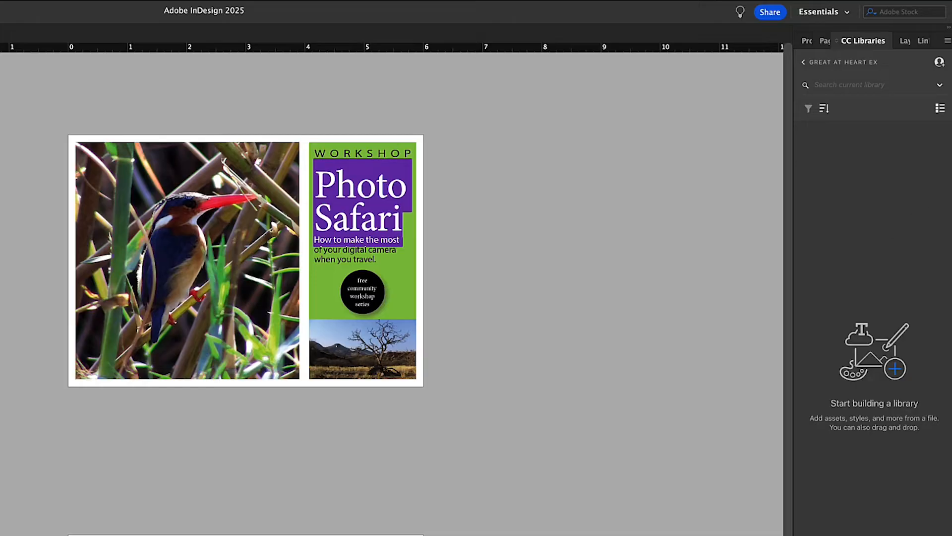
click(903, 44)
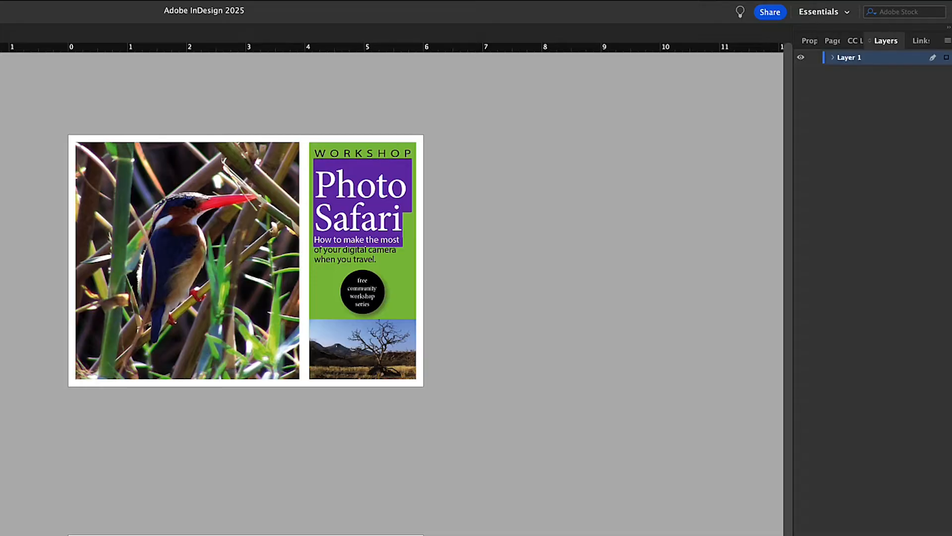
click(923, 43)
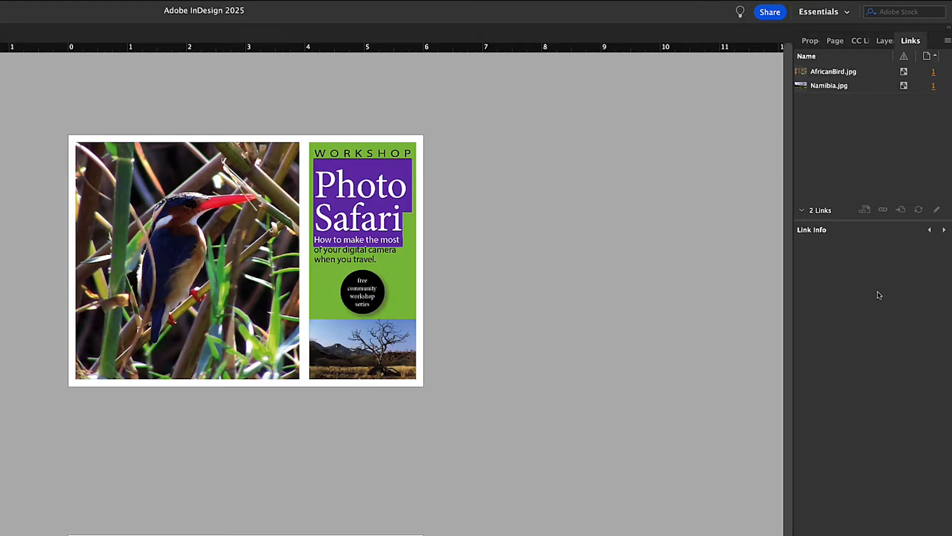
Close the Links panel and reopen it
right_click(910, 44)
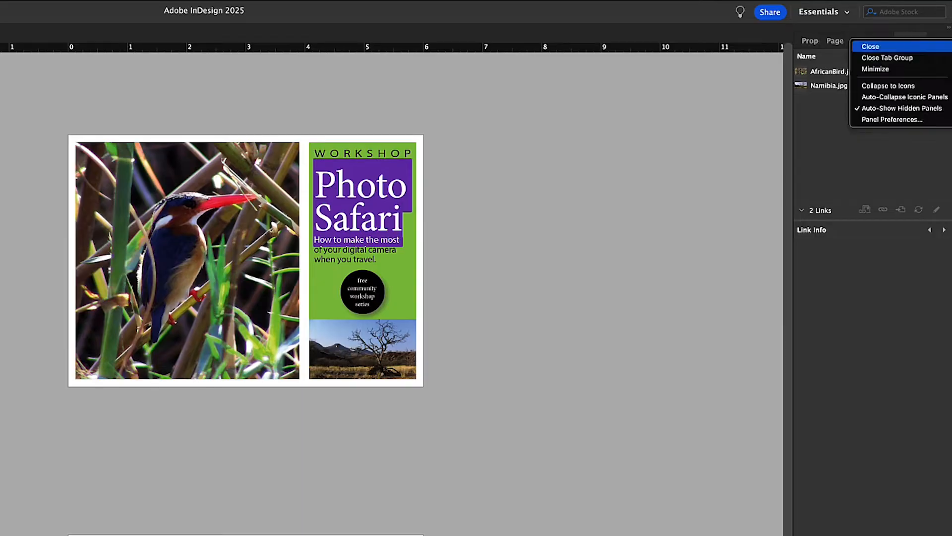
click(876, 48)
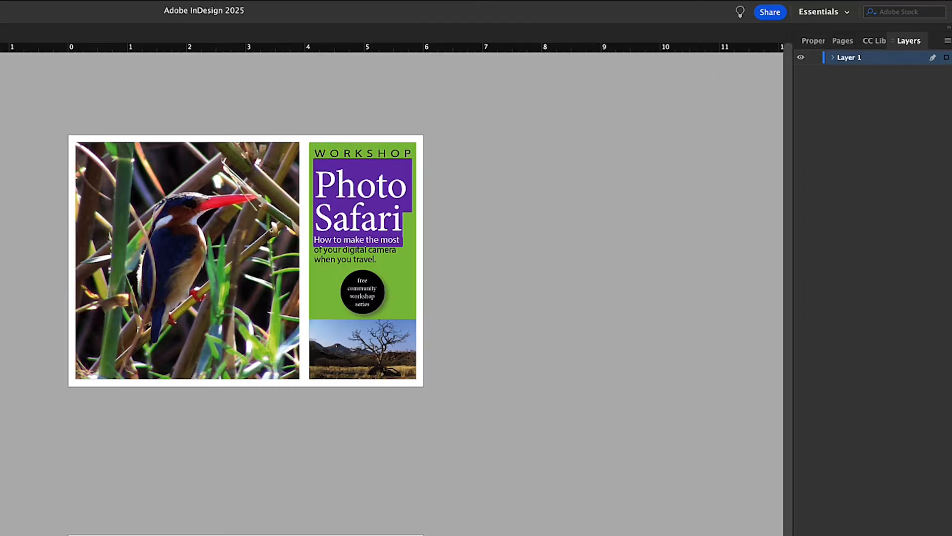
click(0, 0)
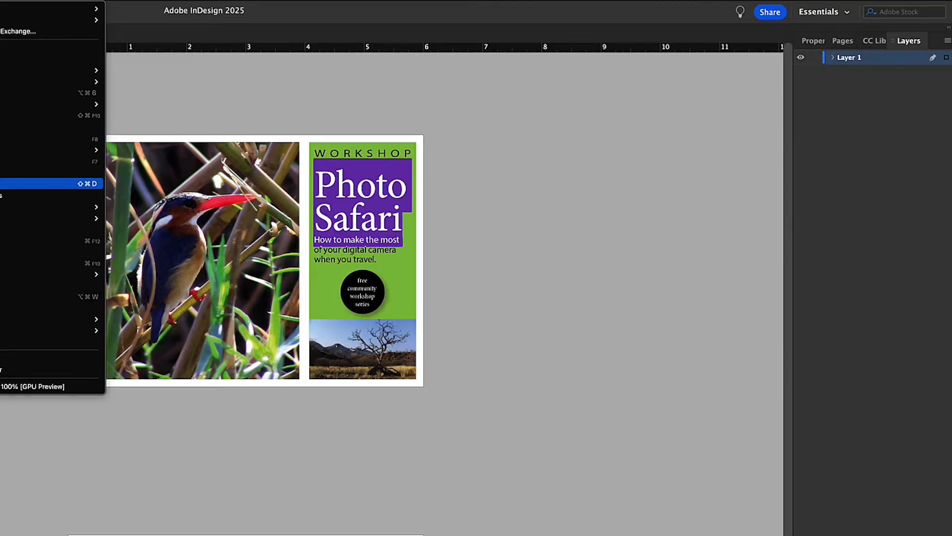
click(4, 184)
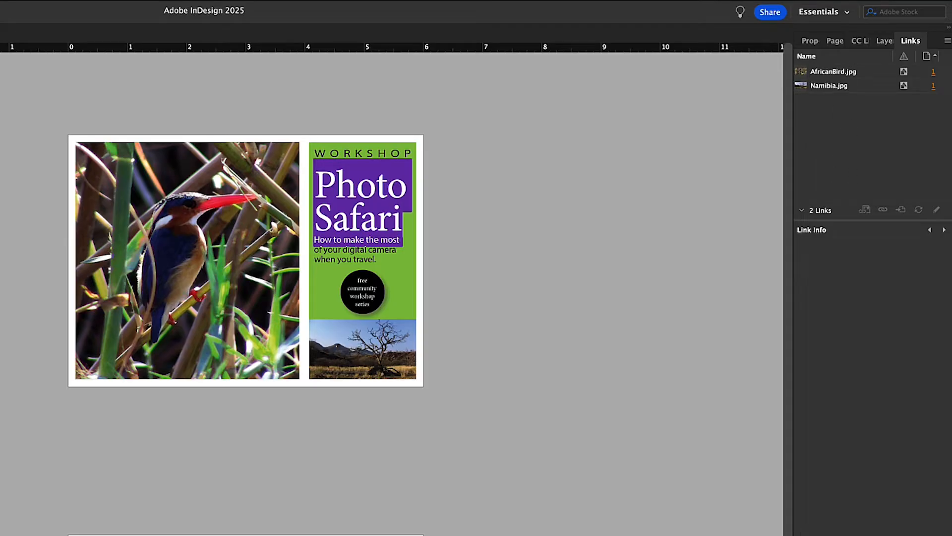
Switch the workspace to Essentials Classic and back to Essentials
click(824, 12)
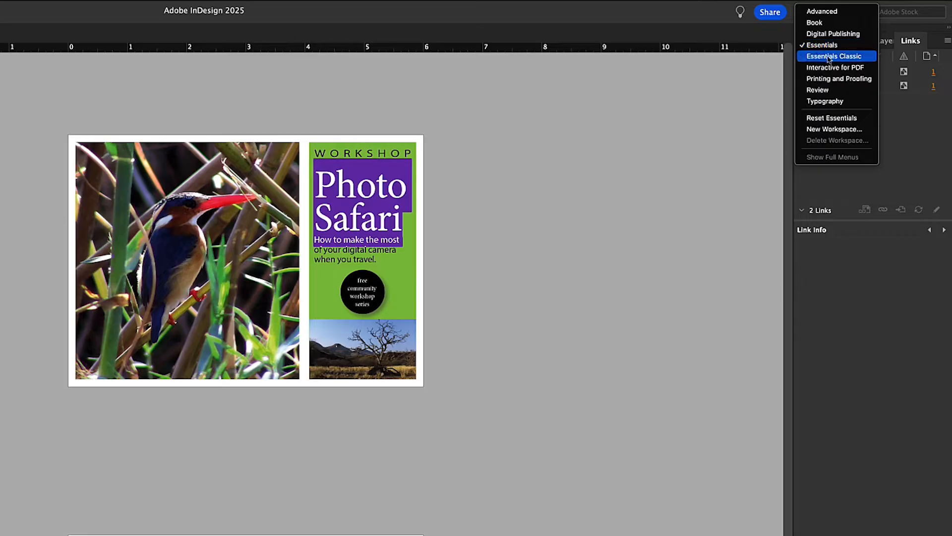
key(Escape)
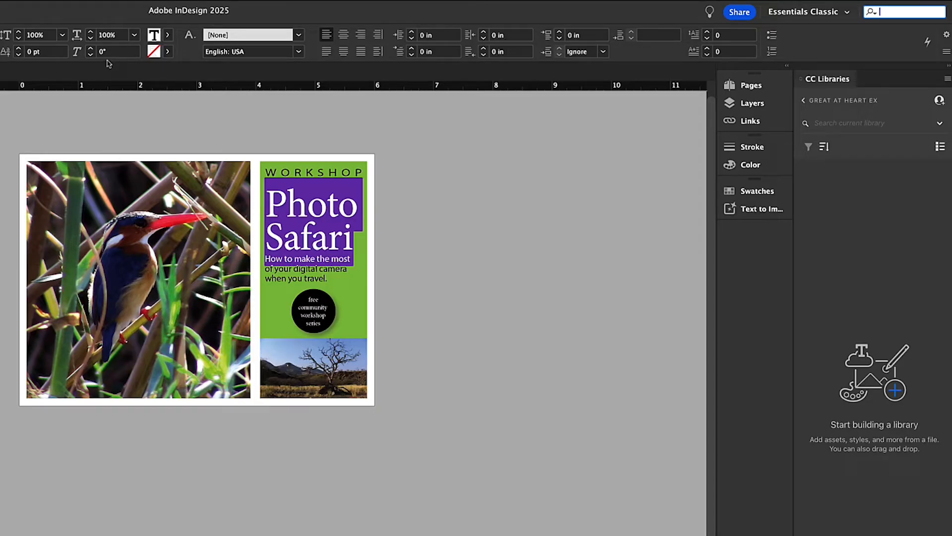
click(810, 12)
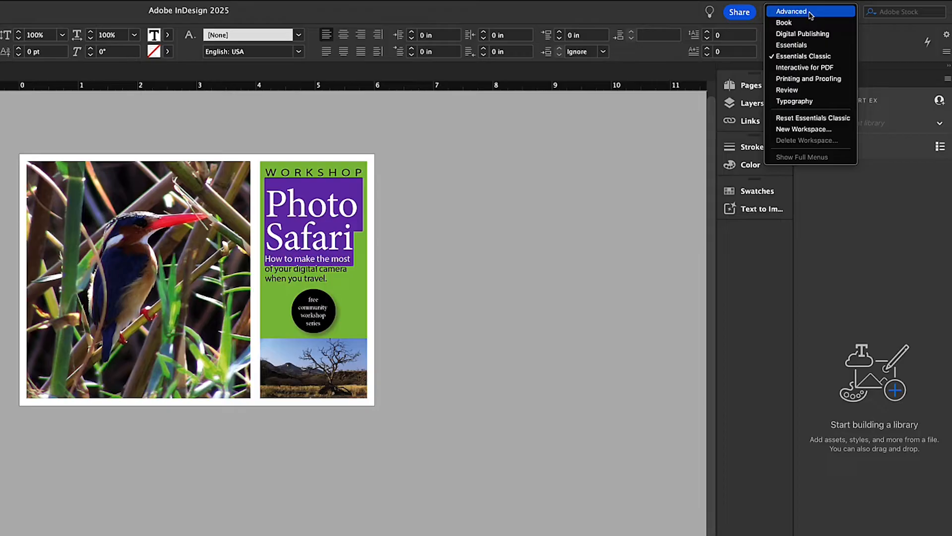
click(797, 46)
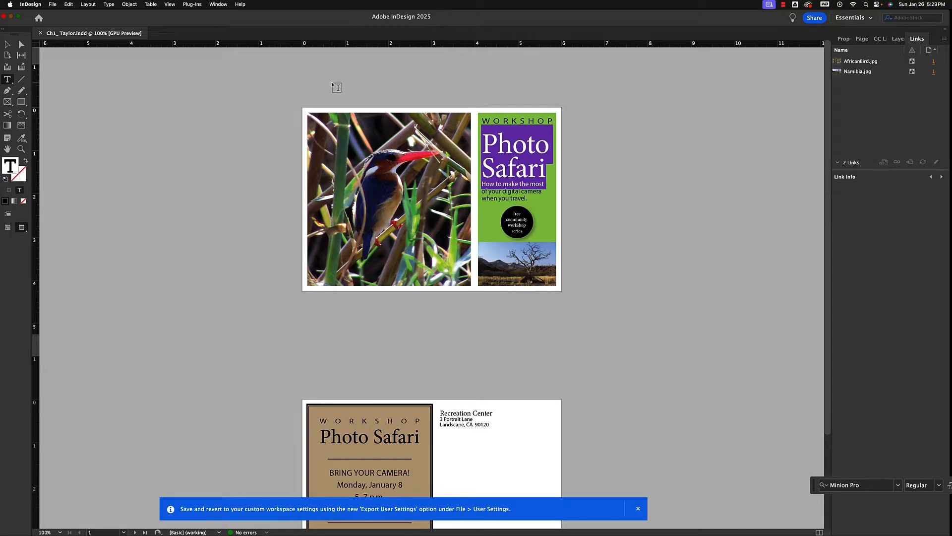
Zoom the postcard in to 300% and back out to 125%
key(super+2)
key(super+equal)
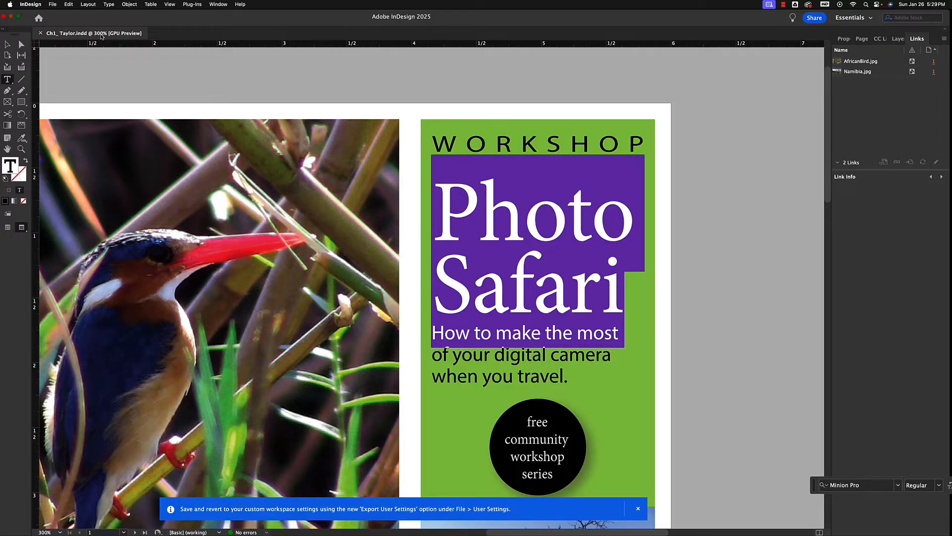
key(super+minus)
key(super+minus)
key(super+minus)
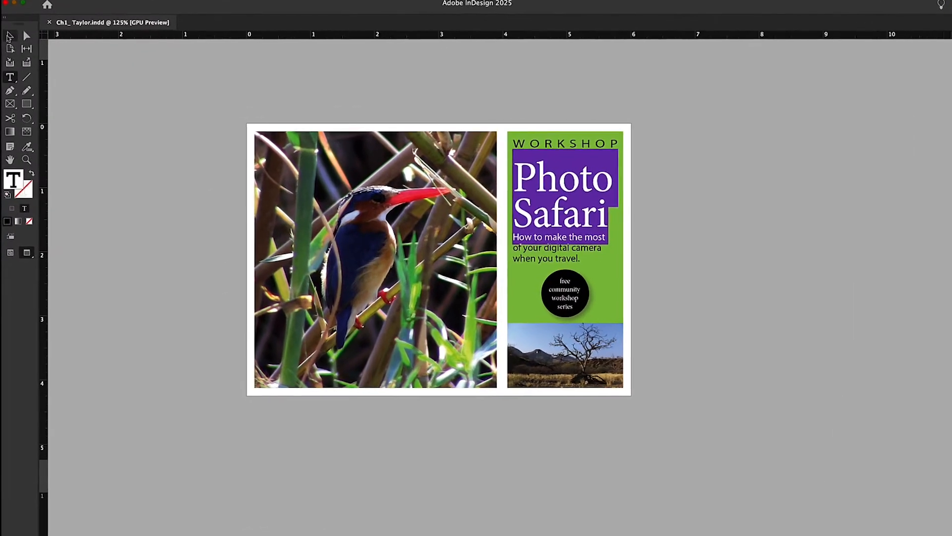
Choose the Direct Selection tool and the Gap tool, and switch the document to Normal screen mode
click(26, 36)
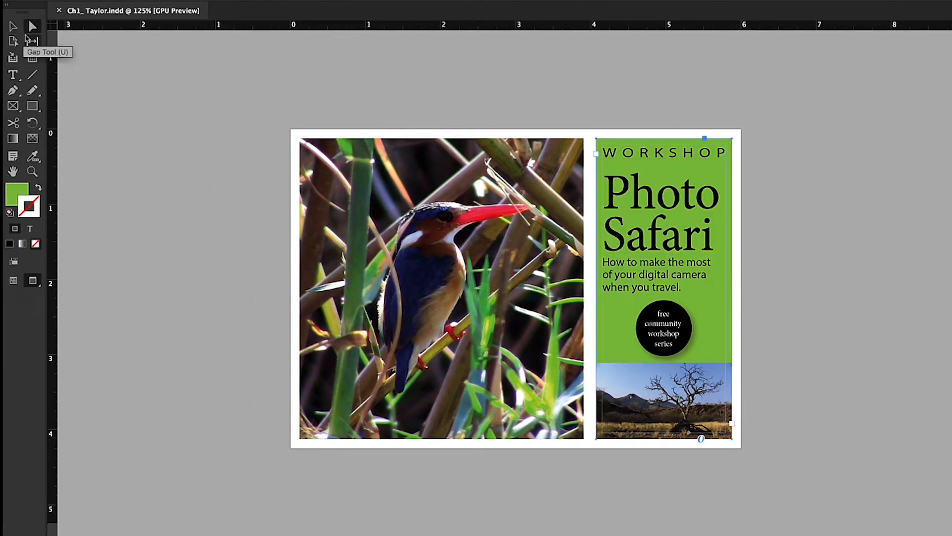
click(28, 40)
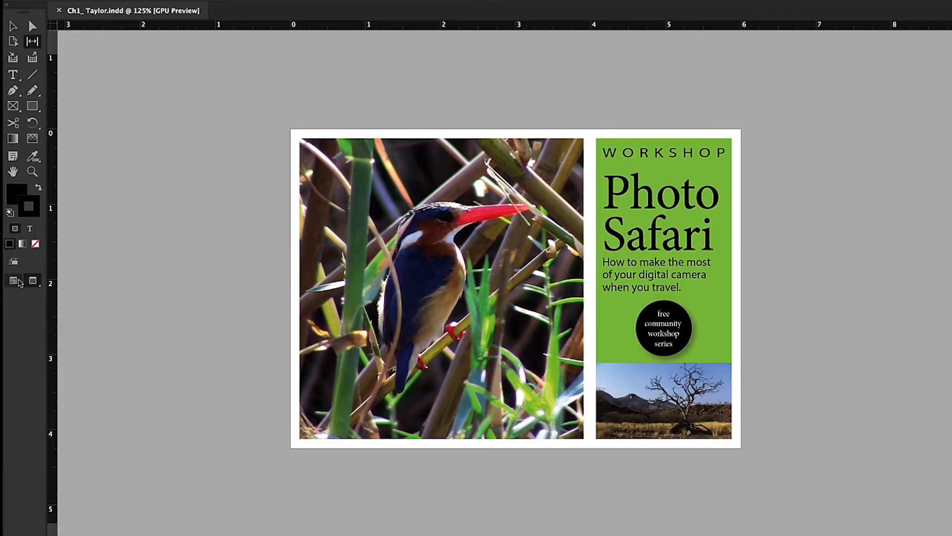
click(15, 281)
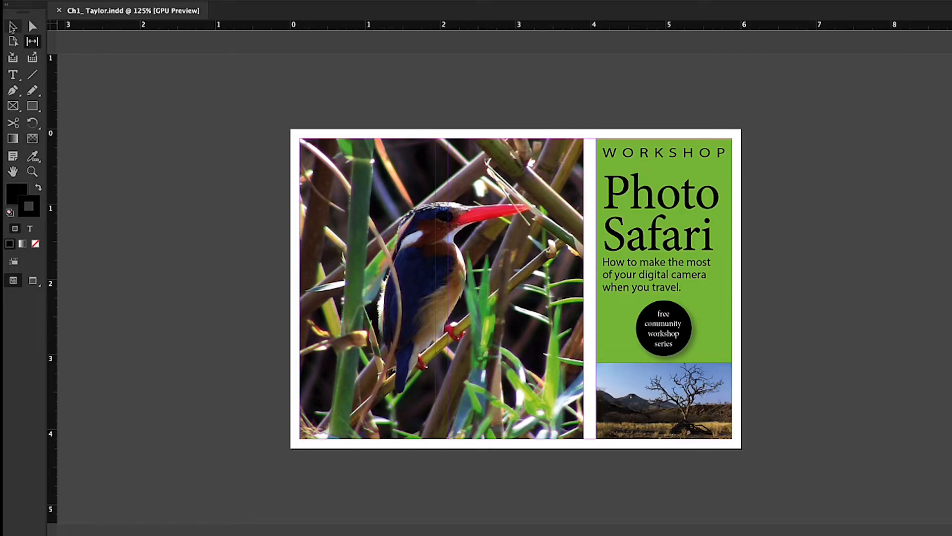
Move the black circular badge from page 1 onto the pasteboard and compare it in Preview and Normal screen modes
key(v)
drag(668, 328, 851, 297)
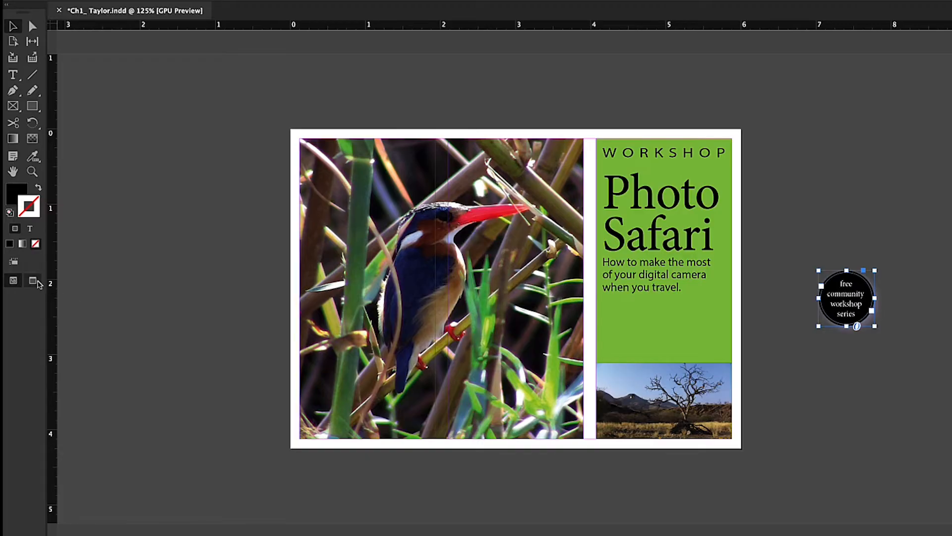
click(32, 281)
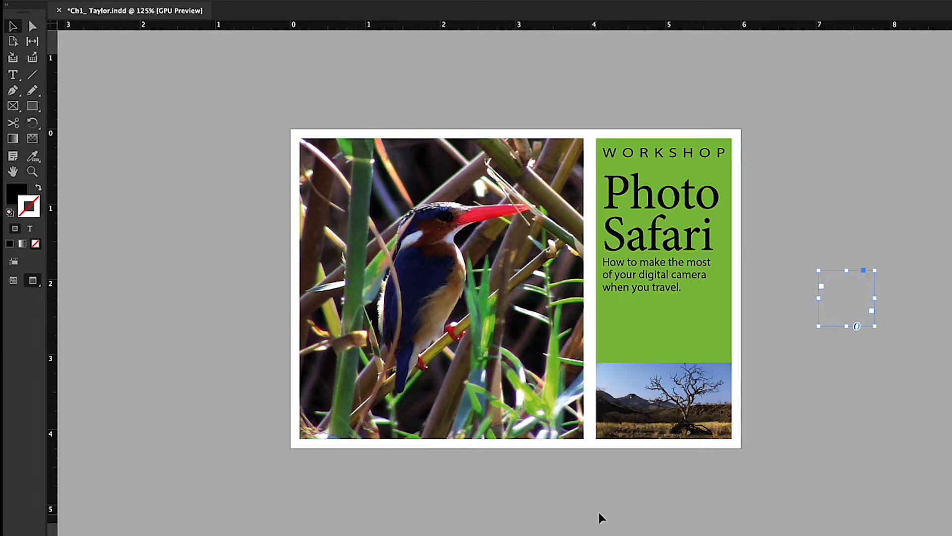
click(840, 526)
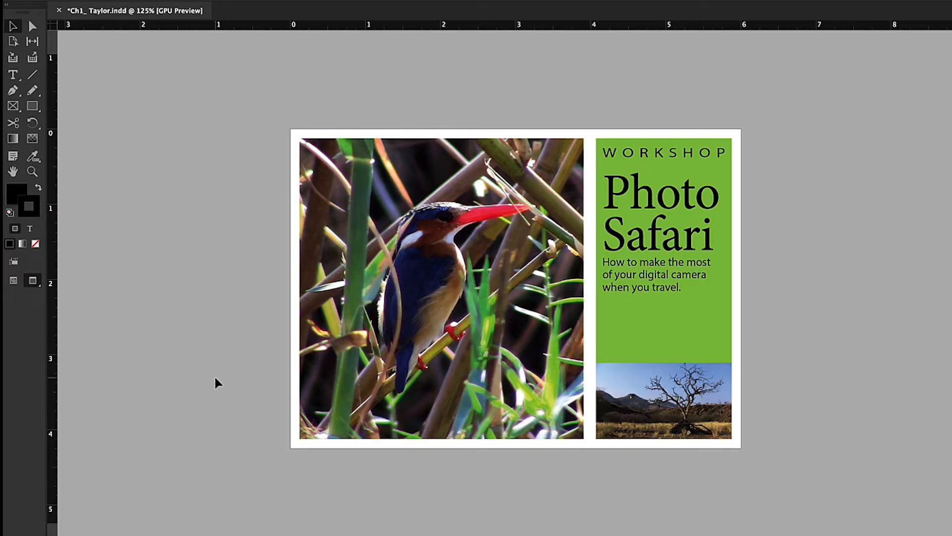
click(14, 282)
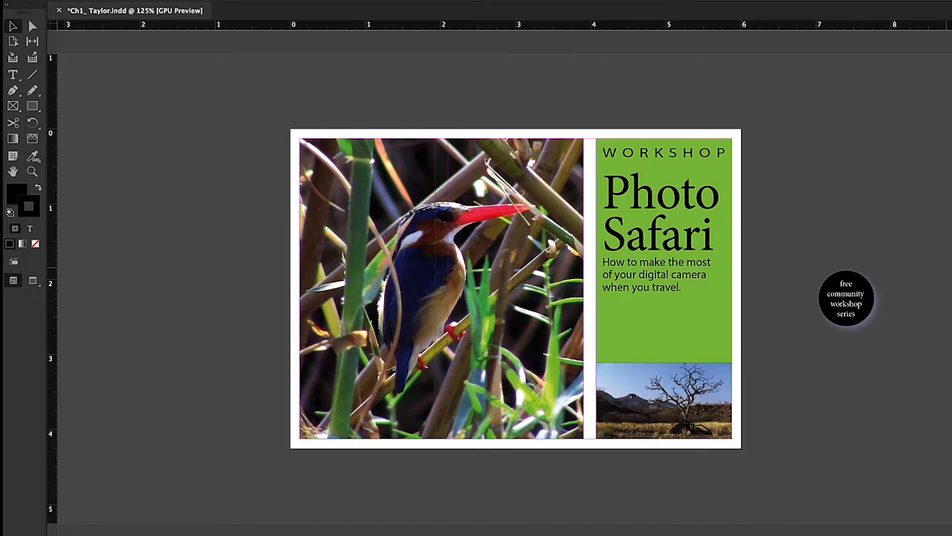
Undo the badge's move to the pasteboard and deselect it
key(super+z)
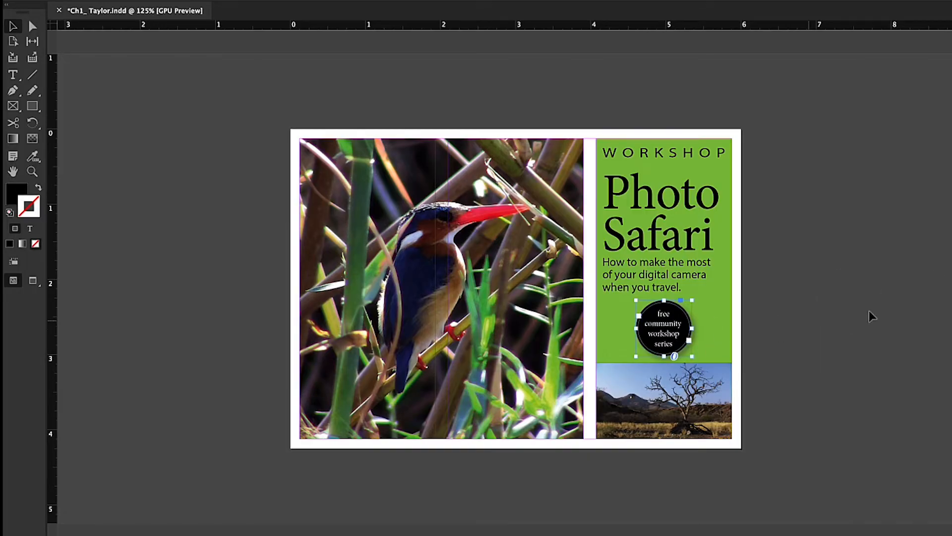
click(884, 313)
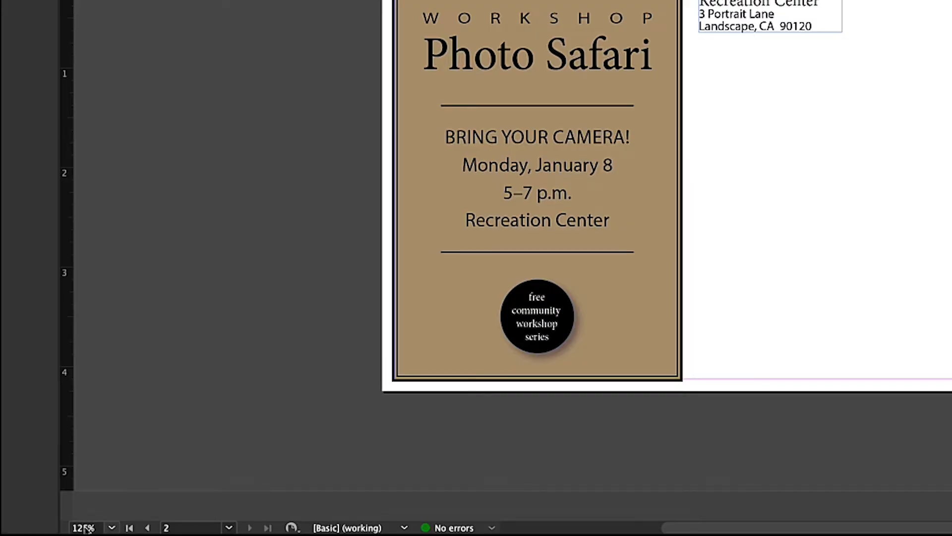
View page 2 at different magnifications, including 300% and 150%, and finish at 100%
click(112, 527)
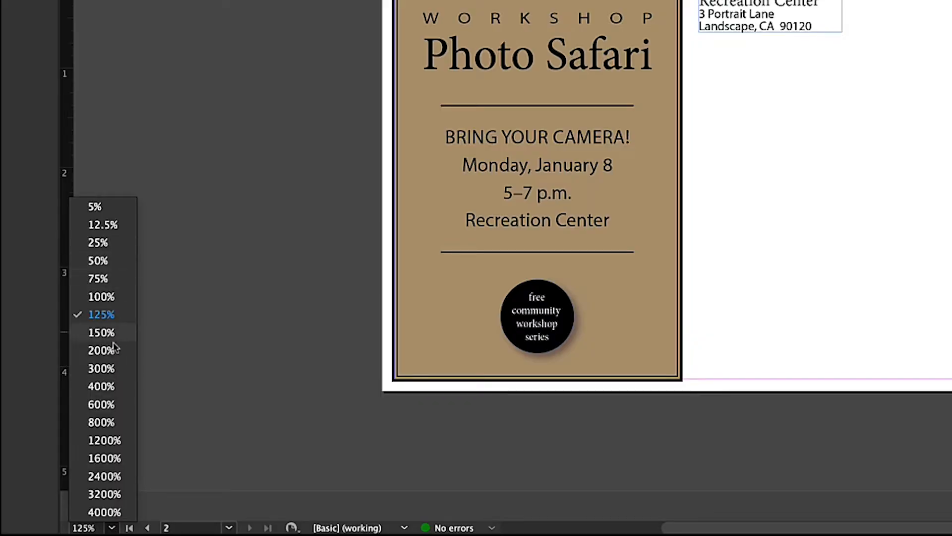
click(107, 368)
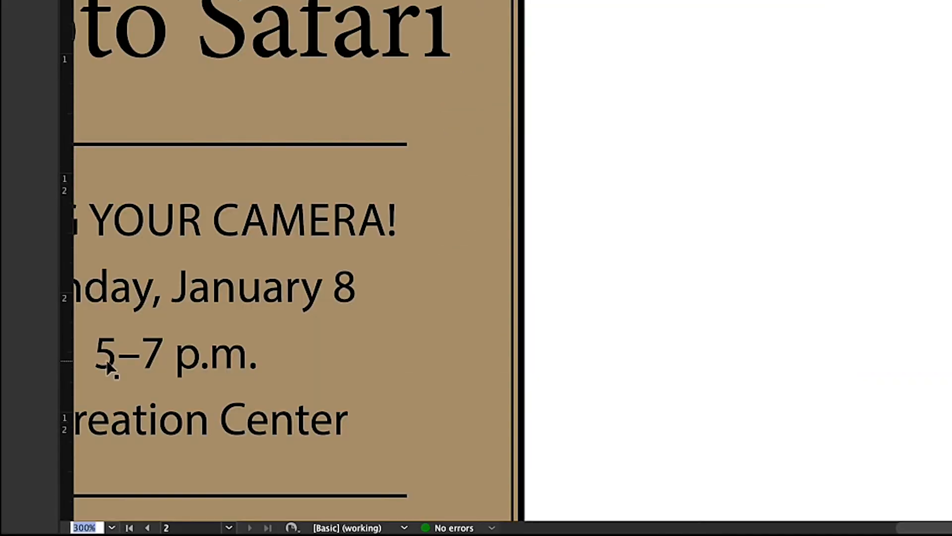
click(112, 528)
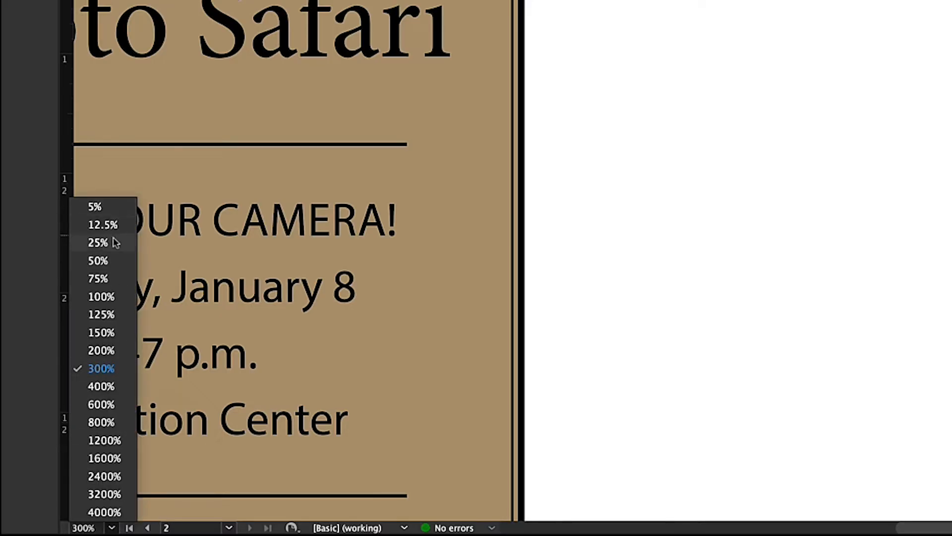
click(115, 294)
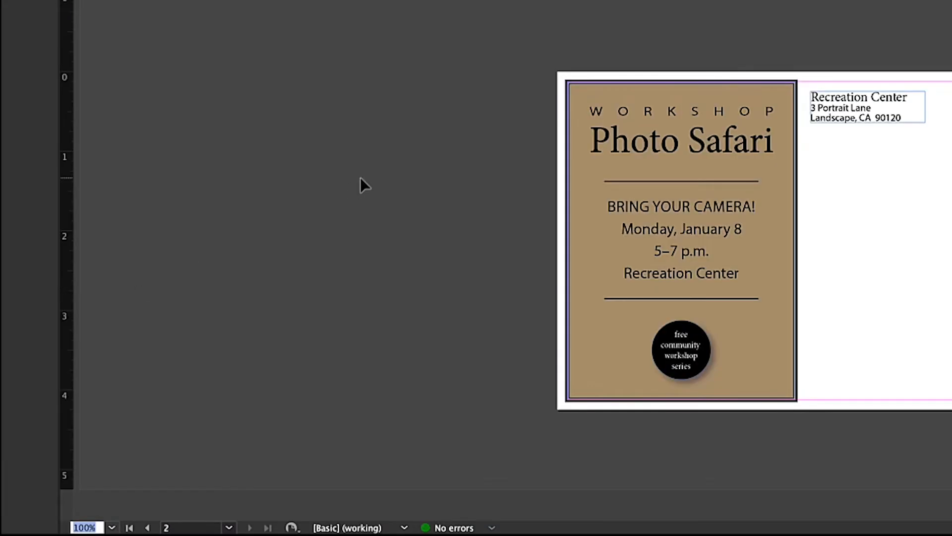
text(600)
key(Return)
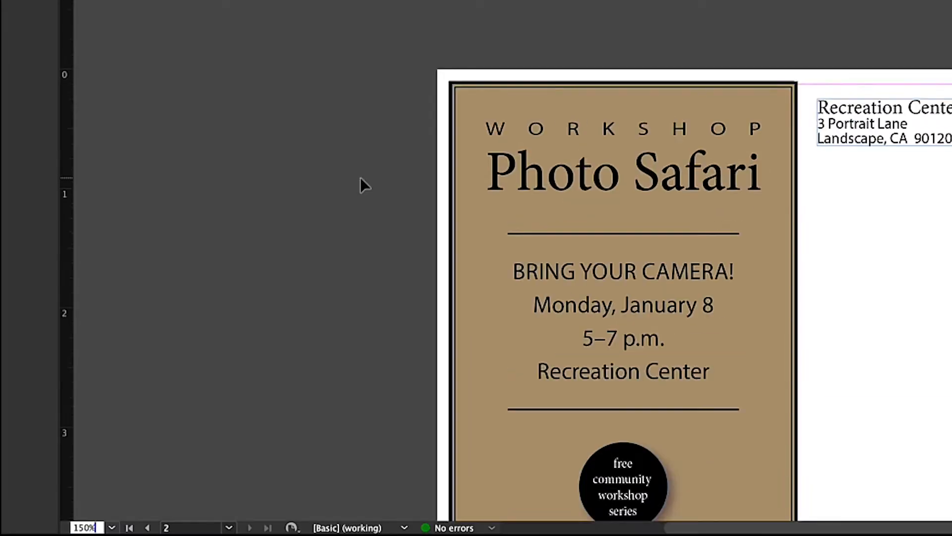
text(75)
key(Return)
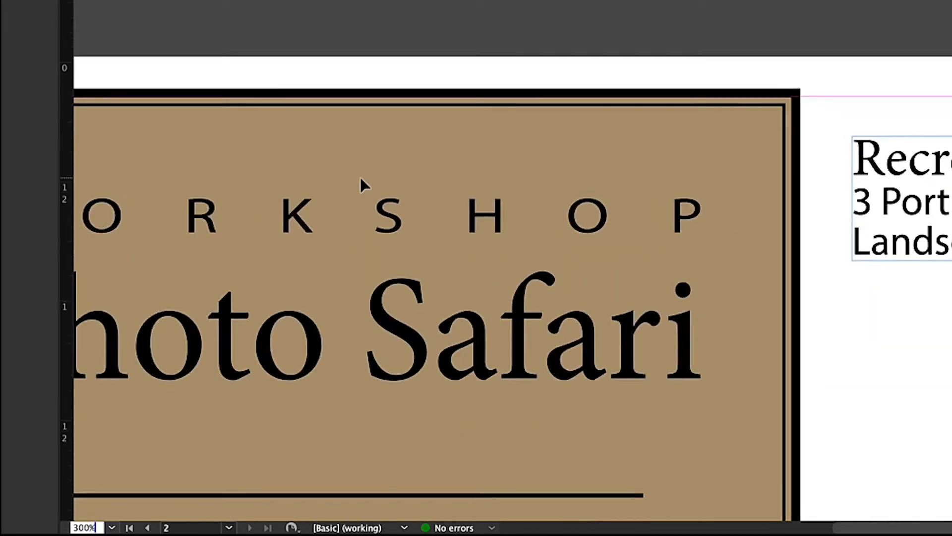
key(Up)
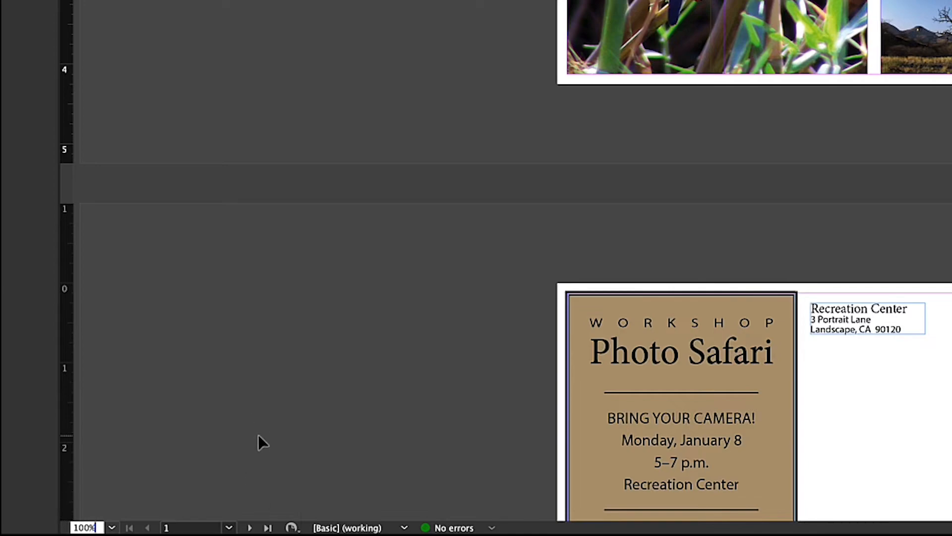
Go to page 2, zoom in to 150%, and return to page 1
scroll(258, 435, down, 2)
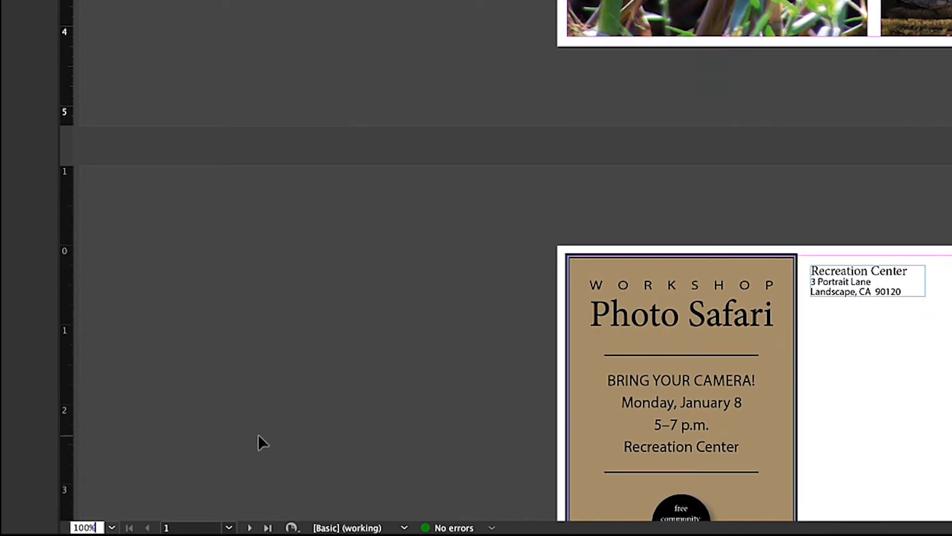
click(228, 527)
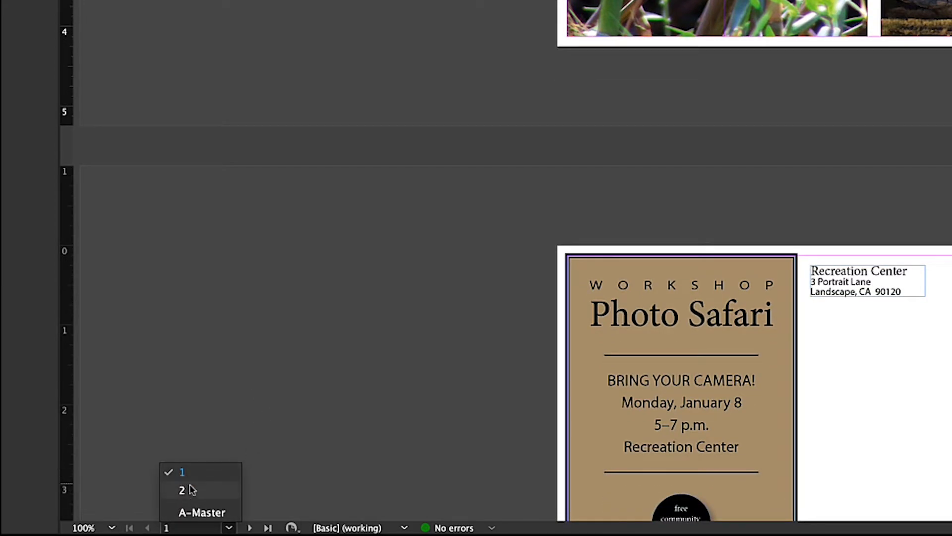
click(183, 491)
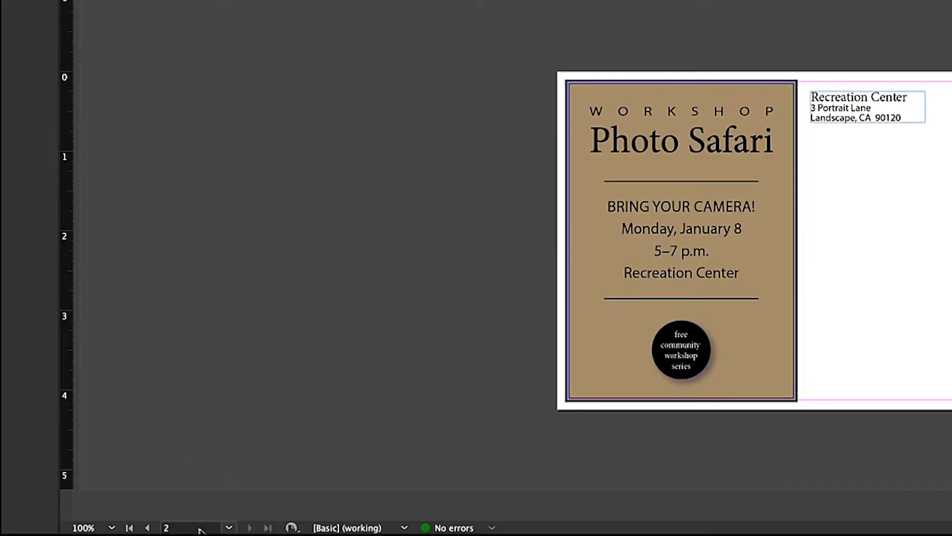
key(ctrl+=)
click(229, 527)
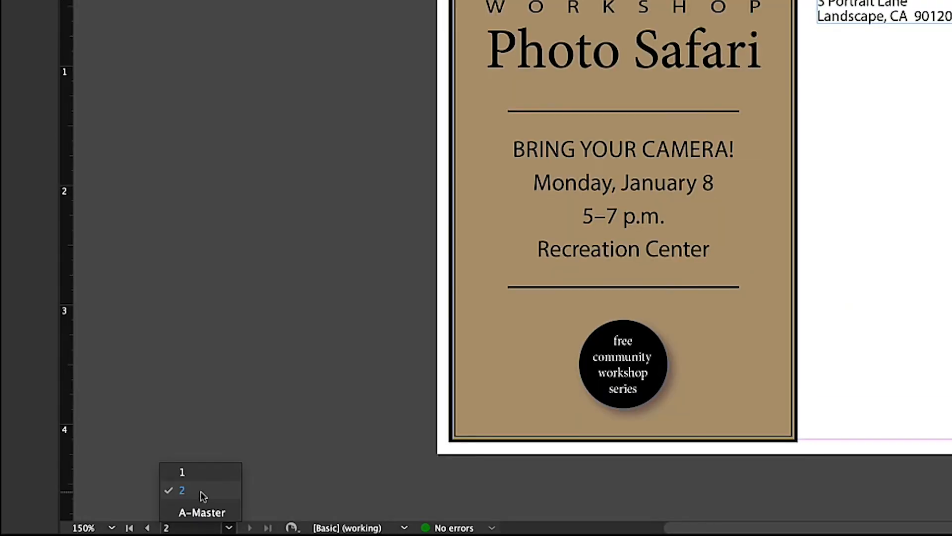
click(179, 472)
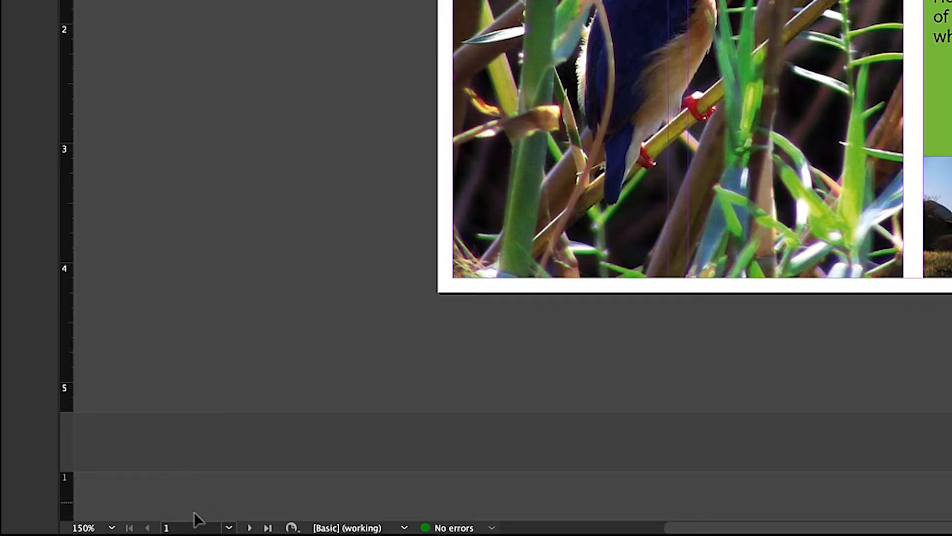
Go back and forth between pages 2 and 1 of the postcard, finishing on page 2
click(228, 527)
click(200, 489)
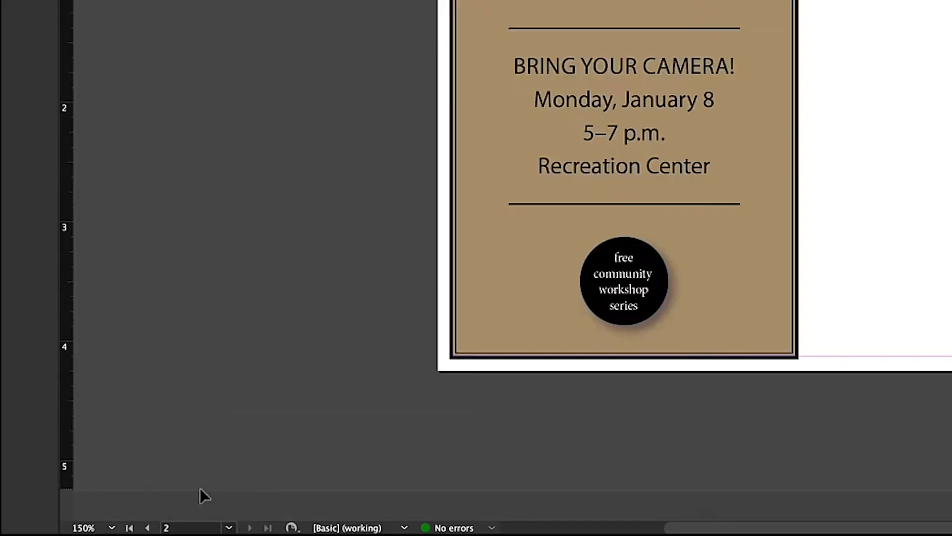
click(227, 529)
click(222, 474)
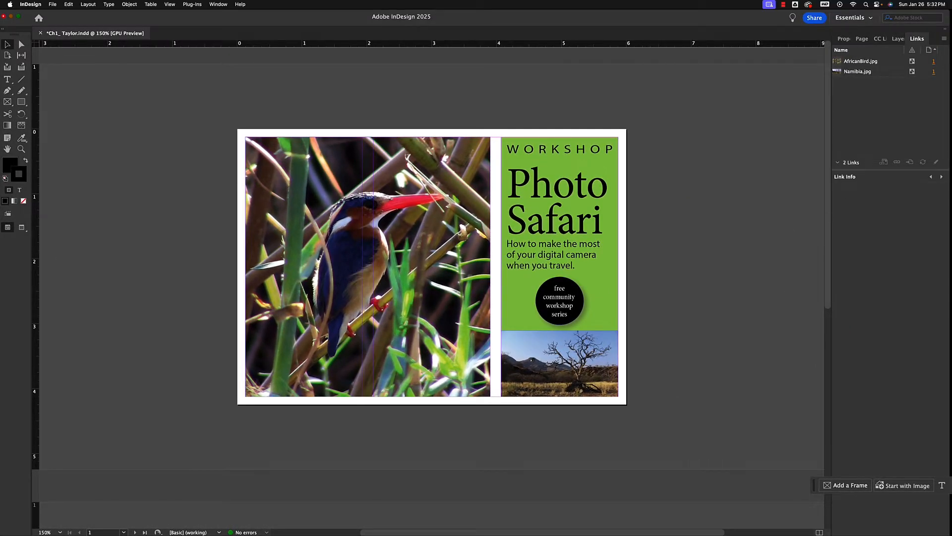
mouse_move(828, 213)
mouse_down()
mouse_move(849, 394)
mouse_move(845, 84)
mouse_move(846, 438)
mouse_move(845, 339)
mouse_move(822, 203)
mouse_up()
drag(828, 197, 791, 129)
click(124, 532)
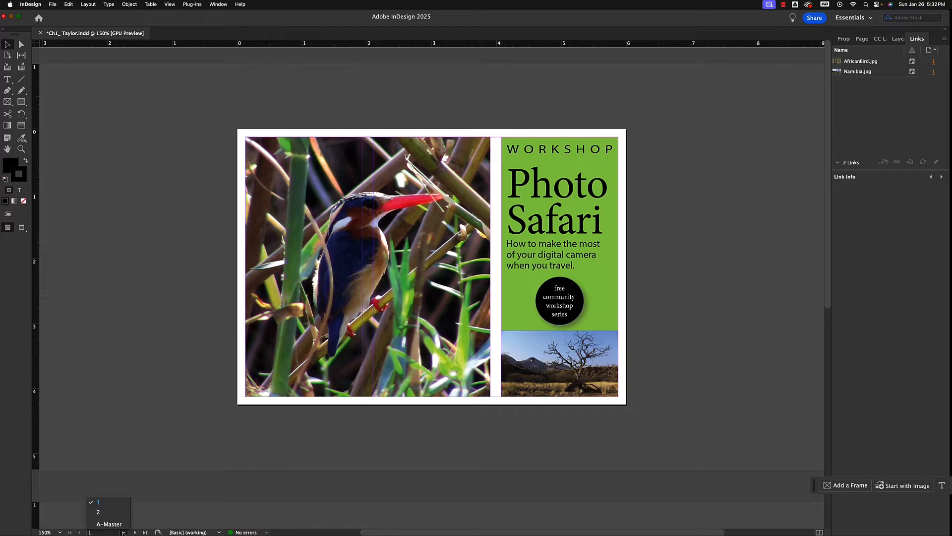
click(98, 513)
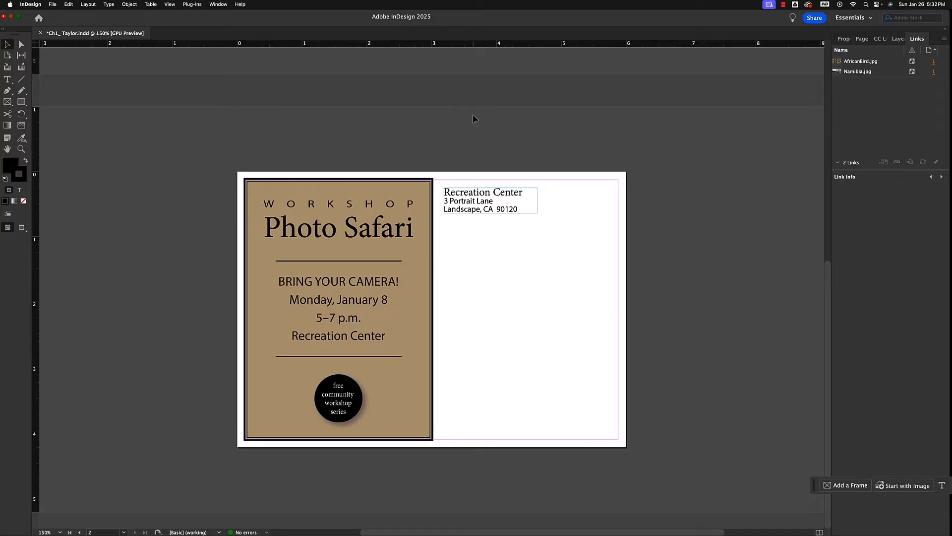
Switch page 2 to Preview screen mode, and choose the Smooth tool and the Add Anchor Point tool
key(w)
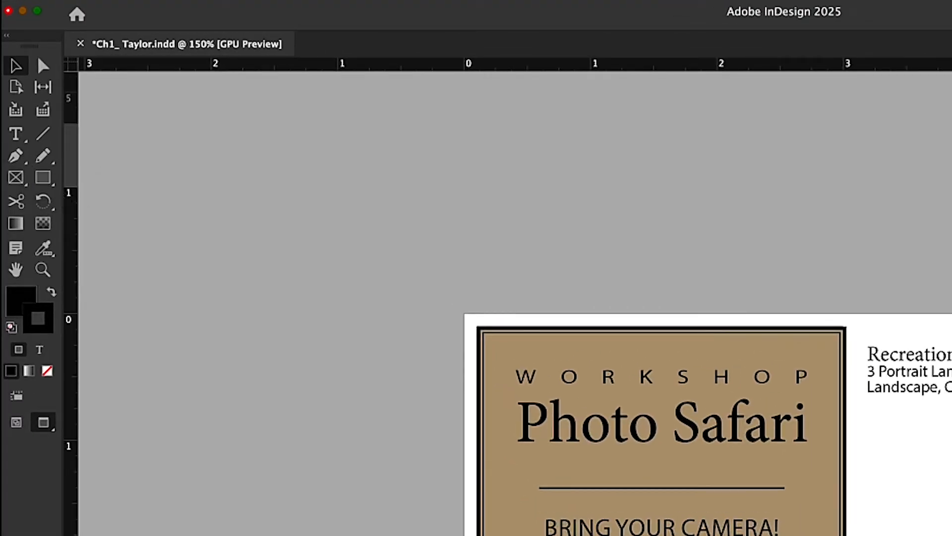
click(50, 159)
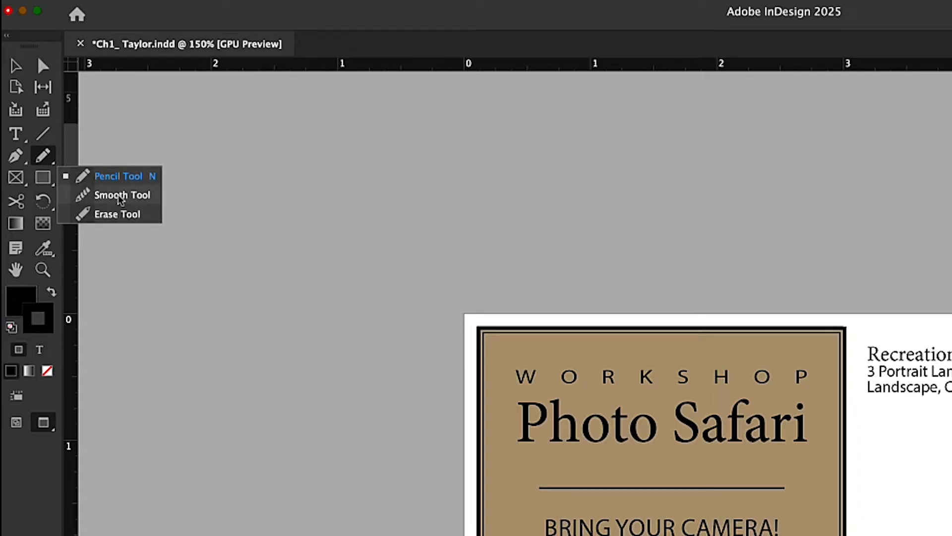
click(131, 195)
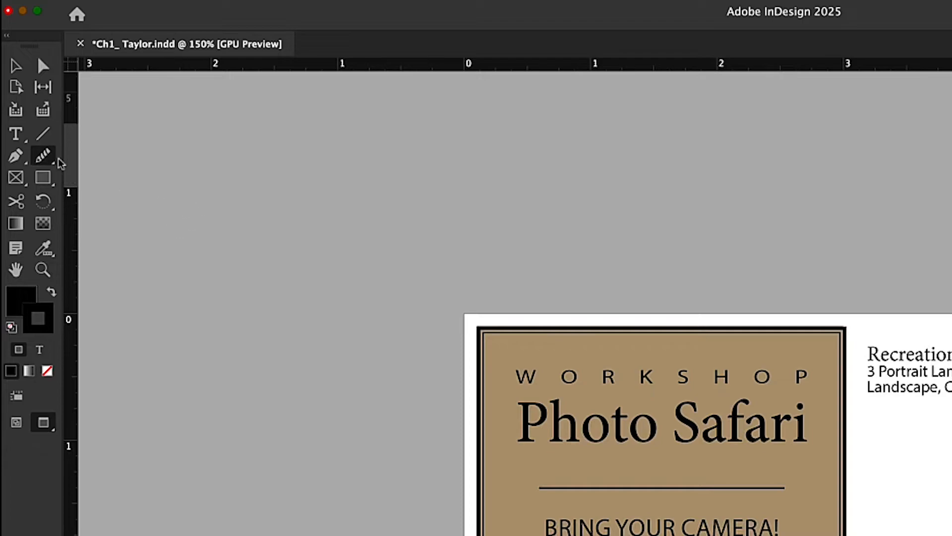
click(44, 157)
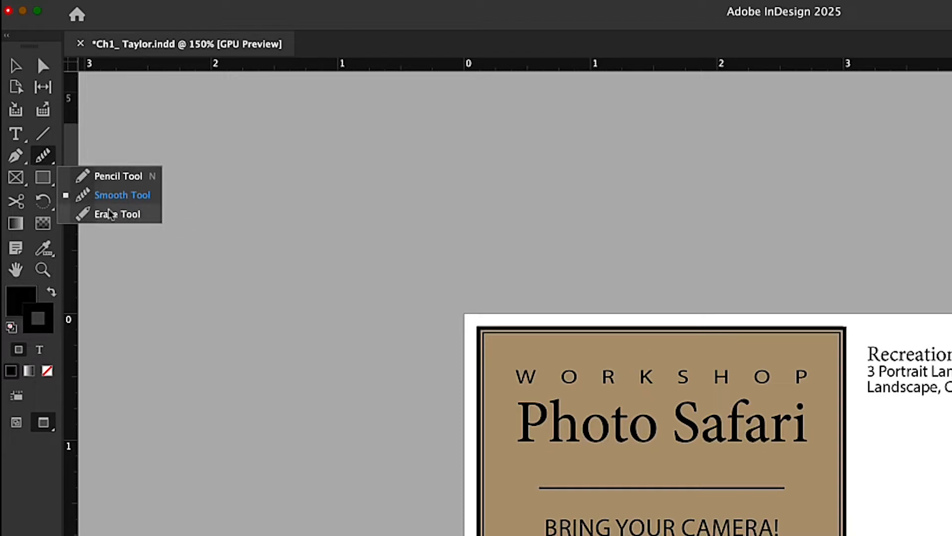
click(20, 158)
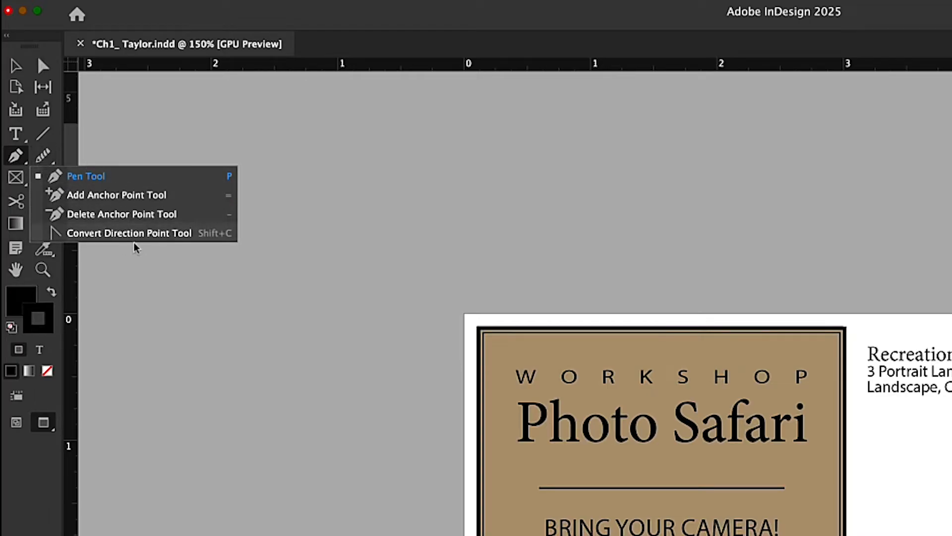
click(94, 197)
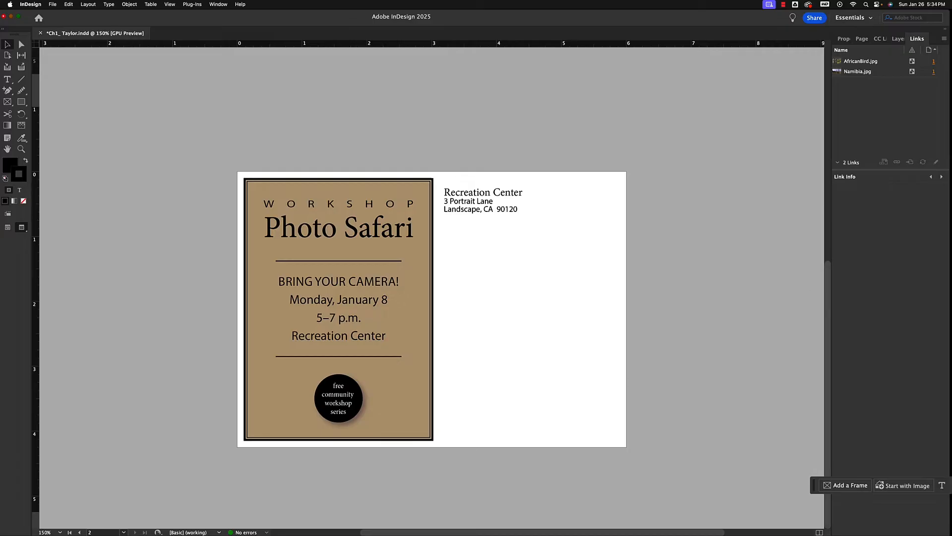
Return to page 1 and compare it in Normal and Preview screen modes, finishing in Normal
drag(828, 291, 796, 76)
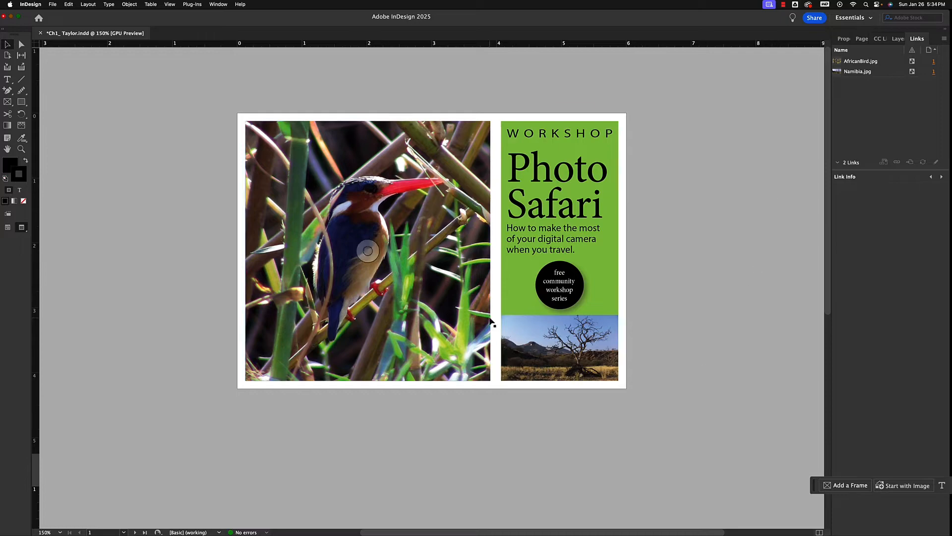
click(6, 229)
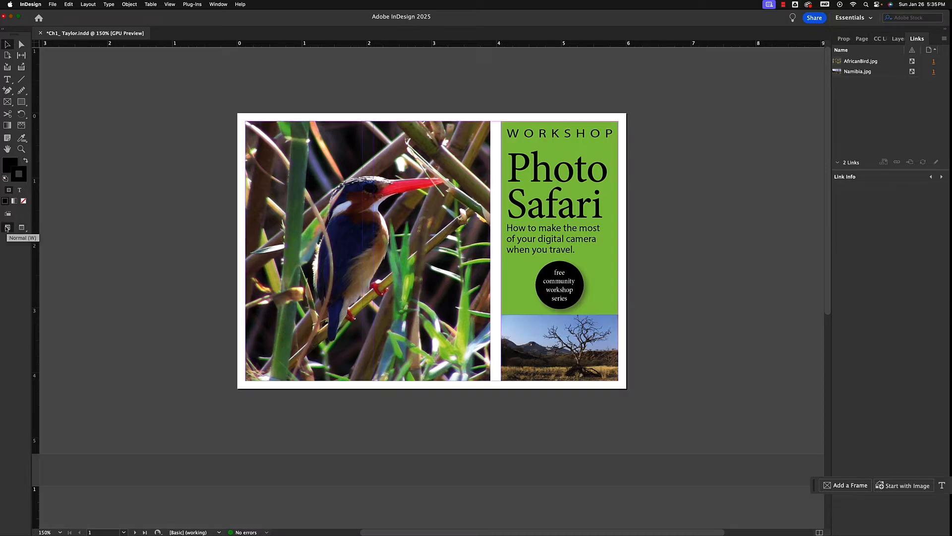
click(21, 228)
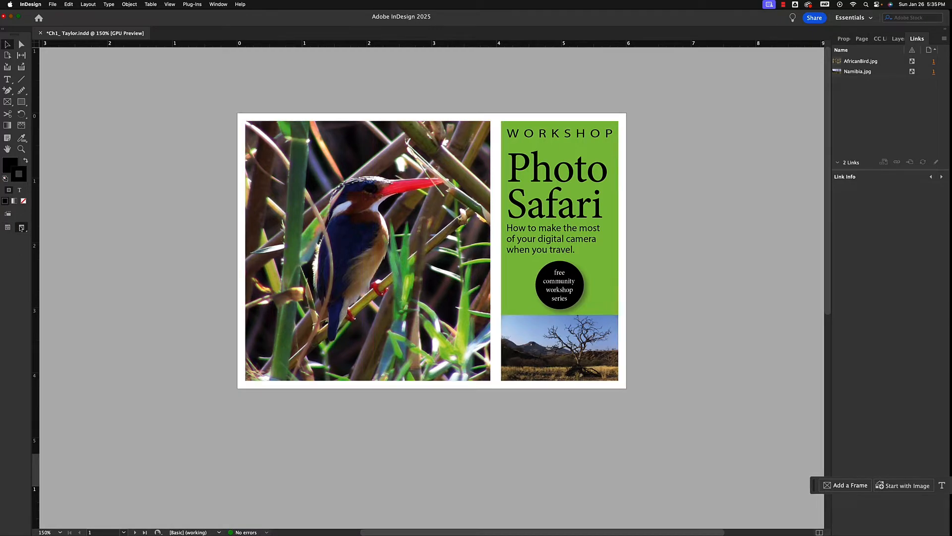
click(7, 228)
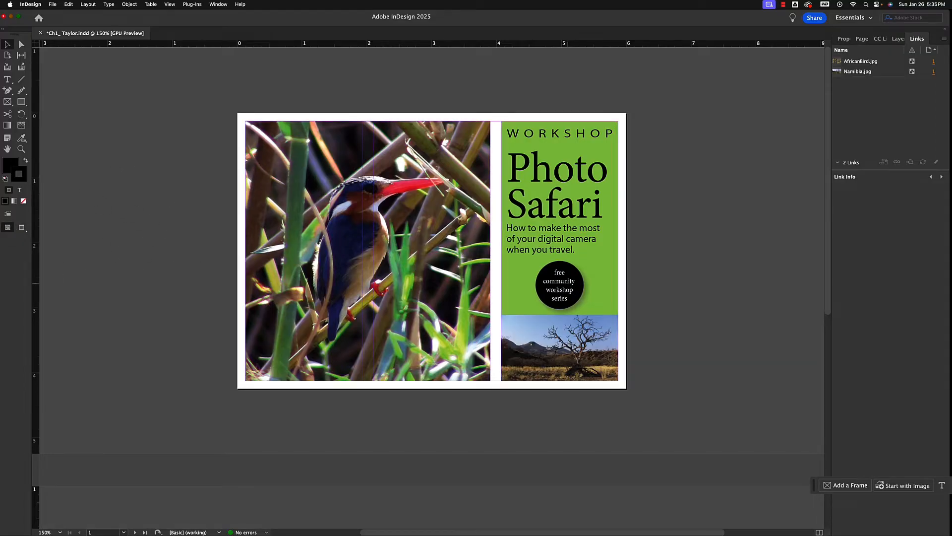
Move the black circular badge from page 1 onto the pasteboard and view the page in Preview screen mode
drag(578, 285, 731, 248)
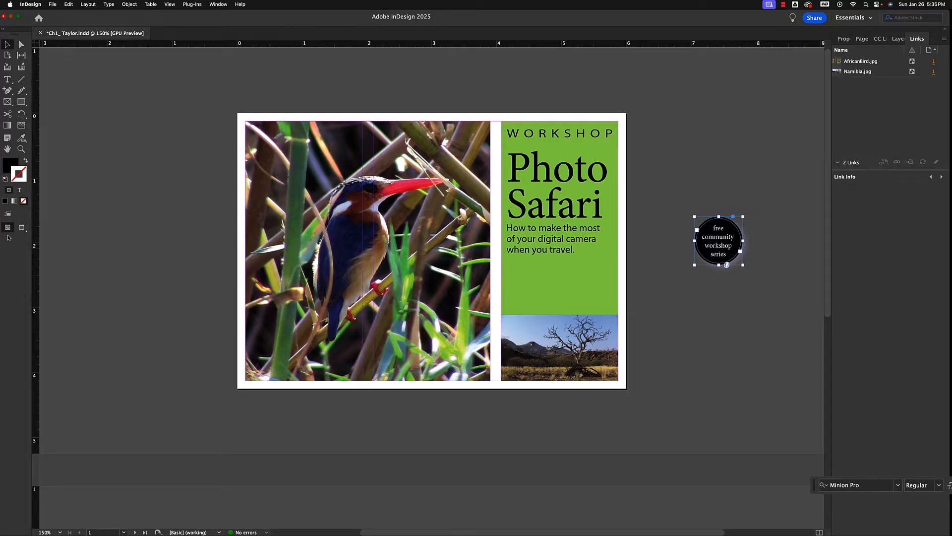
click(21, 228)
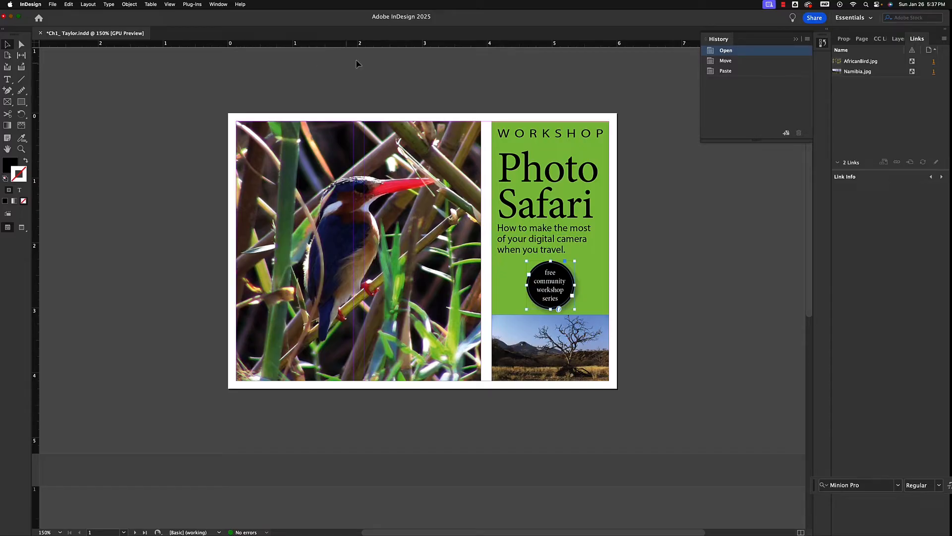
Set the horizontal ruler's units to Inches
right_click(331, 46)
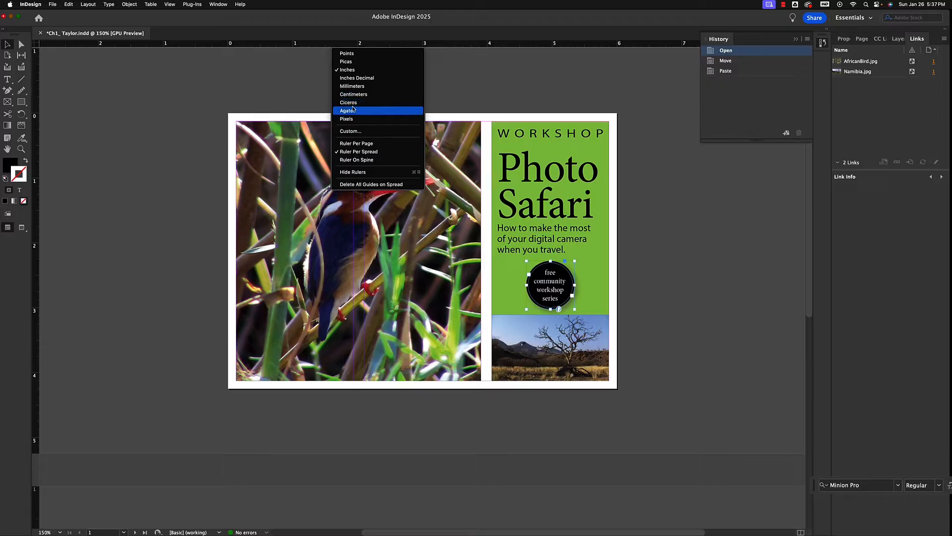
click(349, 70)
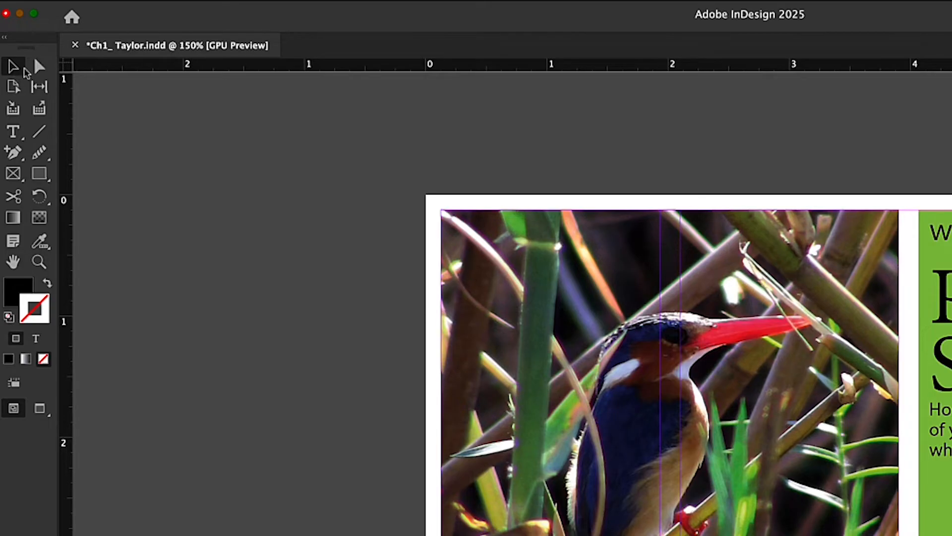
Select the bird photo with the Selection tool and show its properties with the additional transform options
click(13, 66)
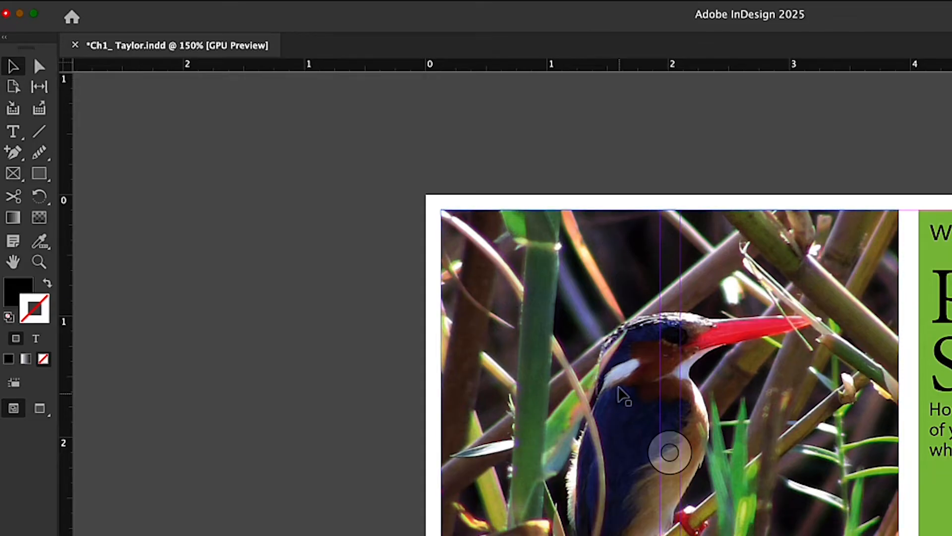
click(592, 322)
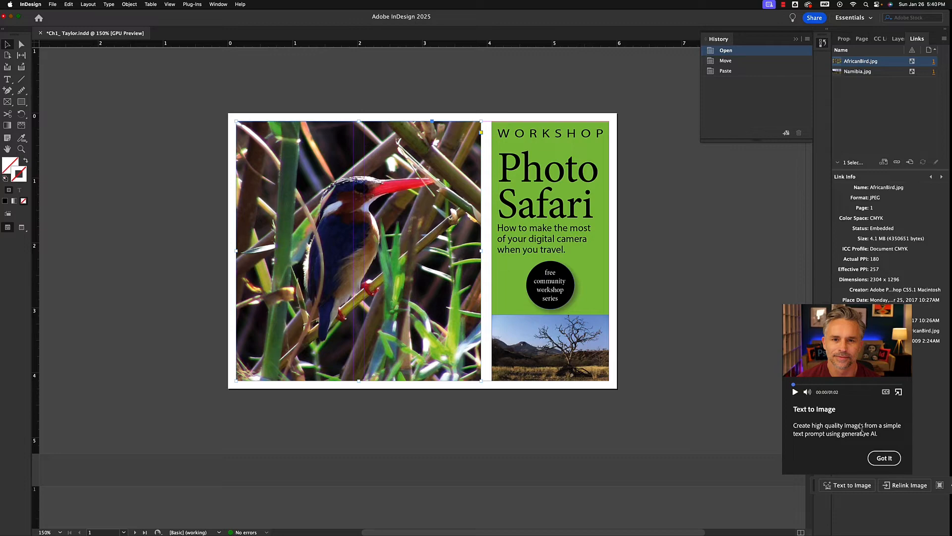
click(747, 297)
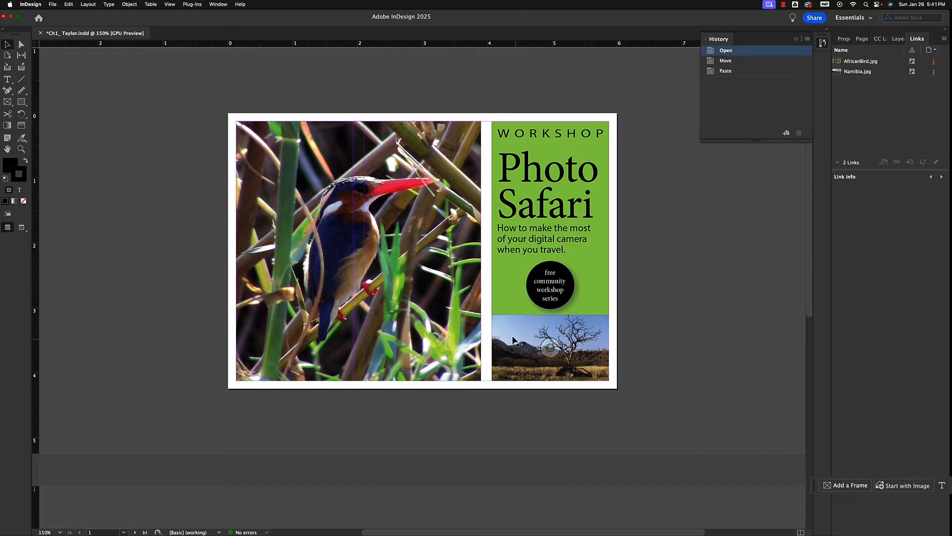
click(422, 184)
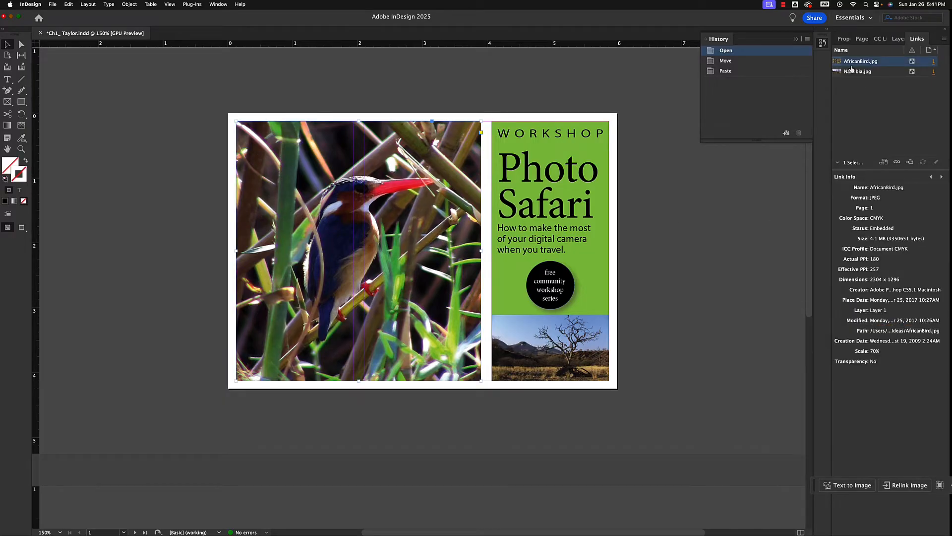
click(846, 39)
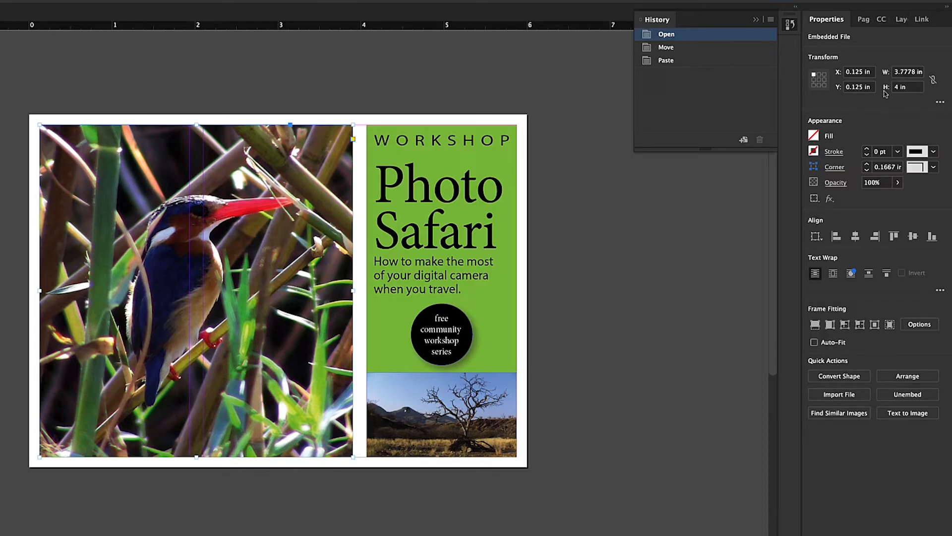
click(940, 104)
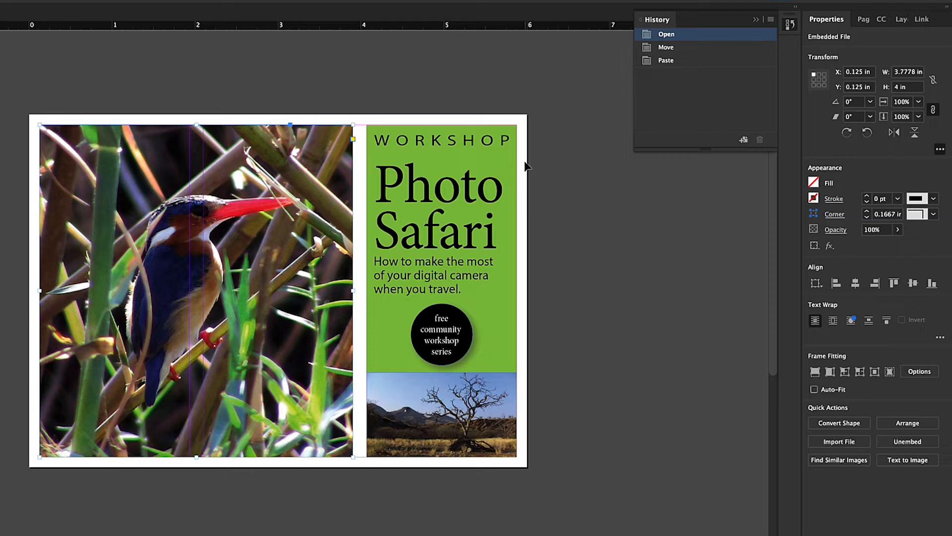
Try two freehand moves of the bird photo past the page's upper-left corner, and undo both moves
click(293, 182)
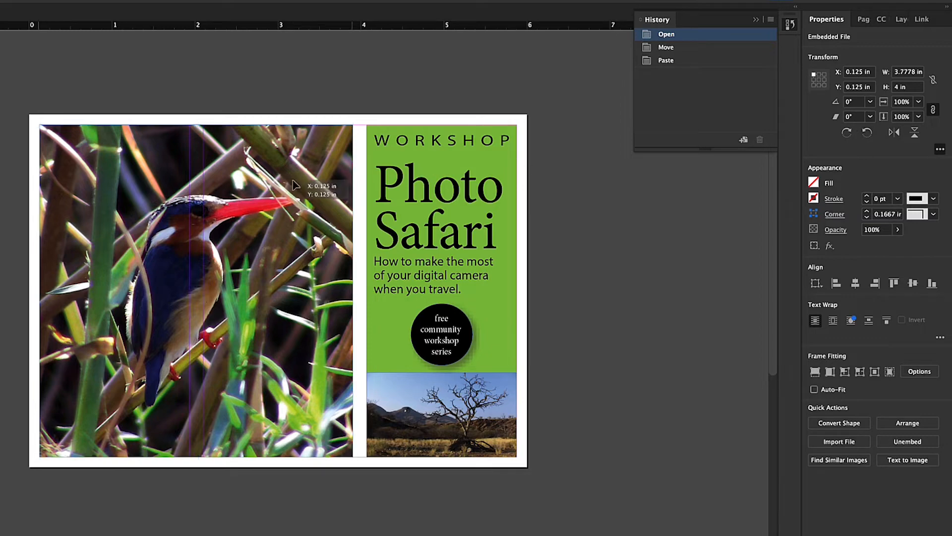
drag(293, 182, 240, 140)
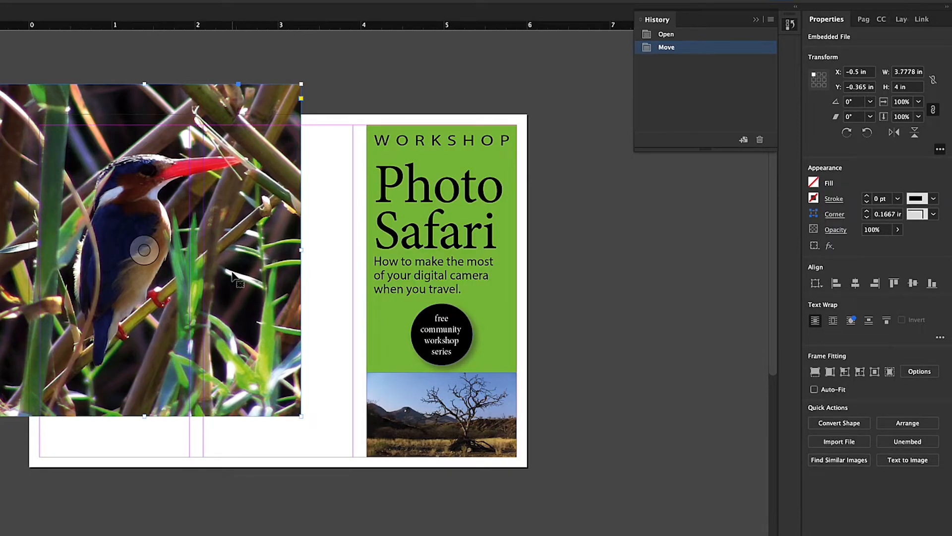
drag(236, 277, 259, 290)
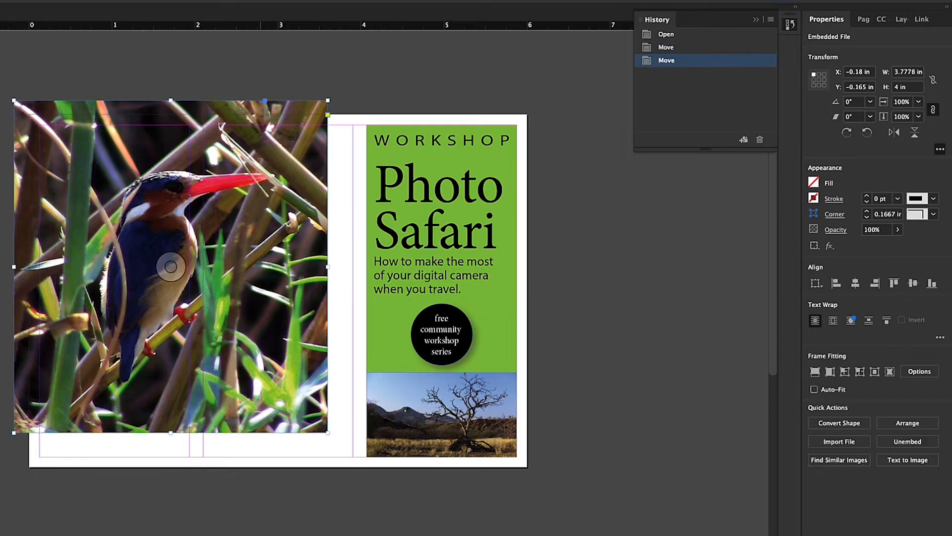
key(ctrl+z)
key(ctrl+z)
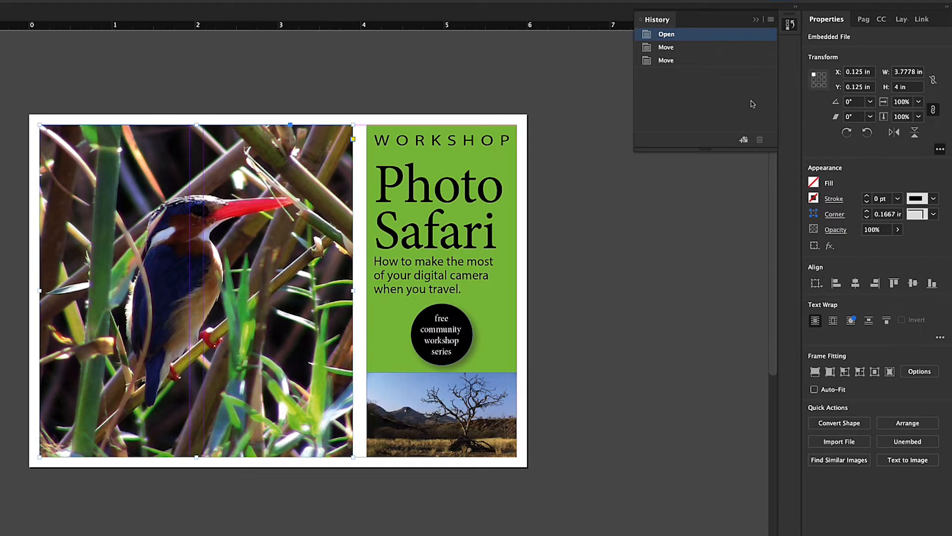
Align the bird photo with the page corner at X 0 in, Y 0 in, and move it back to X 0.125 in, Y 0.125 in
drag(267, 227, 257, 213)
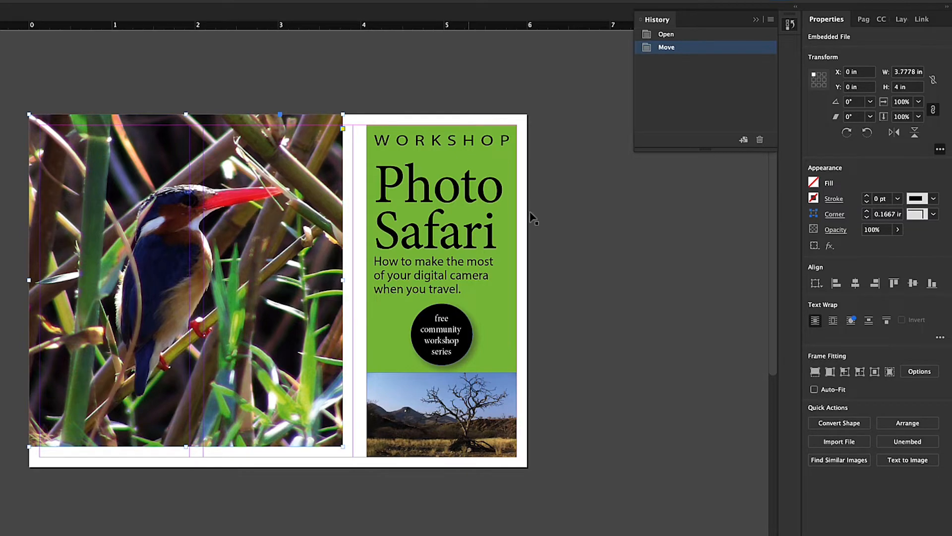
drag(298, 269, 306, 274)
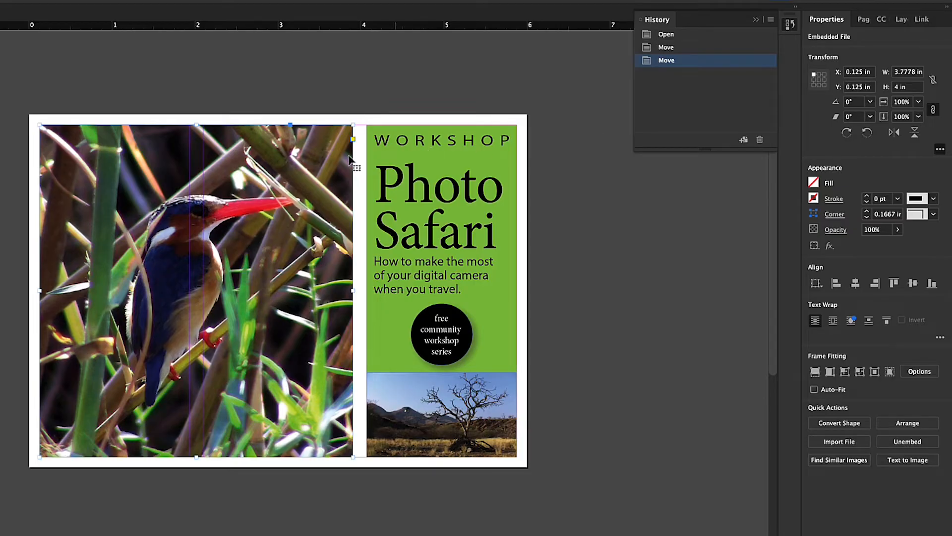
Try a slight upward move of the bird photo, and undo it
drag(315, 182, 316, 179)
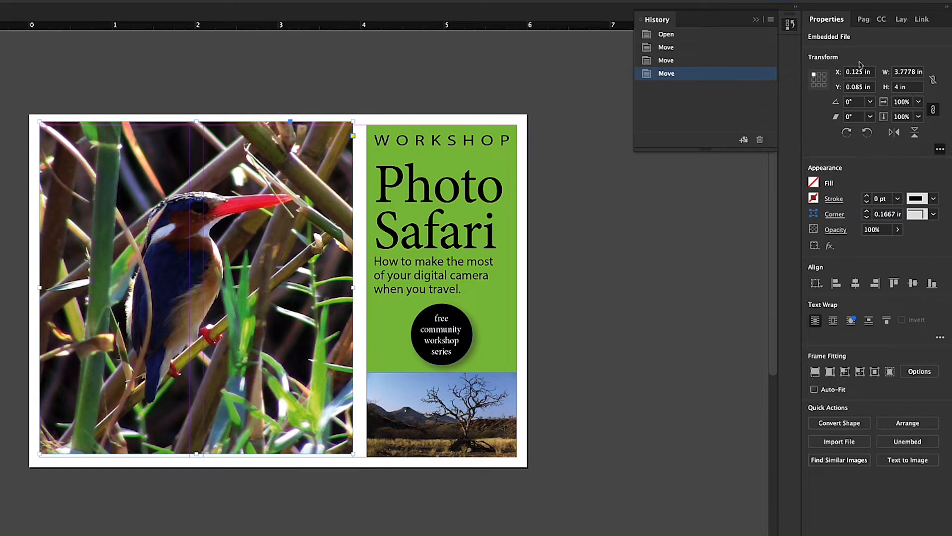
key(ctrl+z)
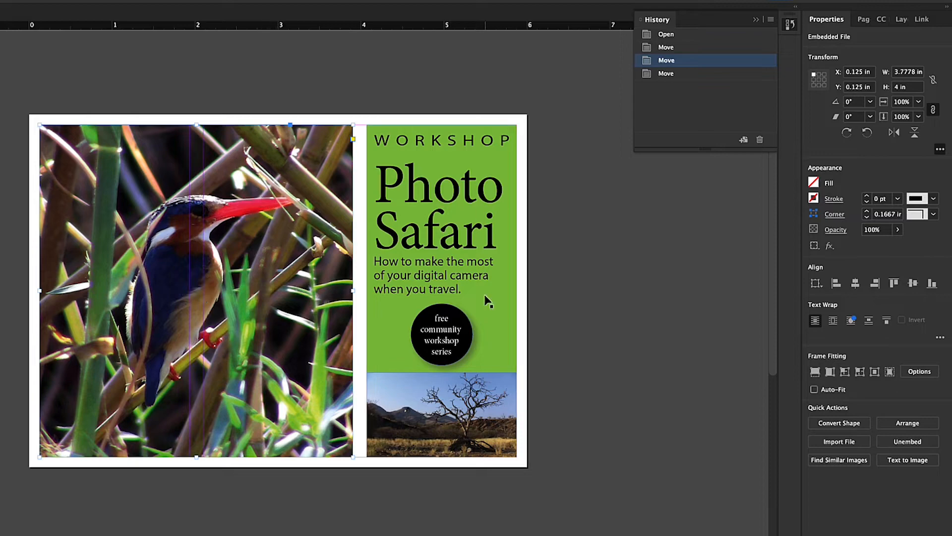
Move the black circular text frame to X 4.6 in, Y 2.275 in, and deselect it
click(456, 331)
mouse_move(456, 330)
mouse_down()
mouse_move(612, 320)
mouse_move(618, 294)
mouse_move(463, 320)
mouse_move(526, 315)
mouse_move(456, 316)
mouse_move(472, 317)
mouse_move(453, 318)
mouse_move(451, 344)
mouse_move(469, 342)
mouse_move(447, 341)
mouse_up()
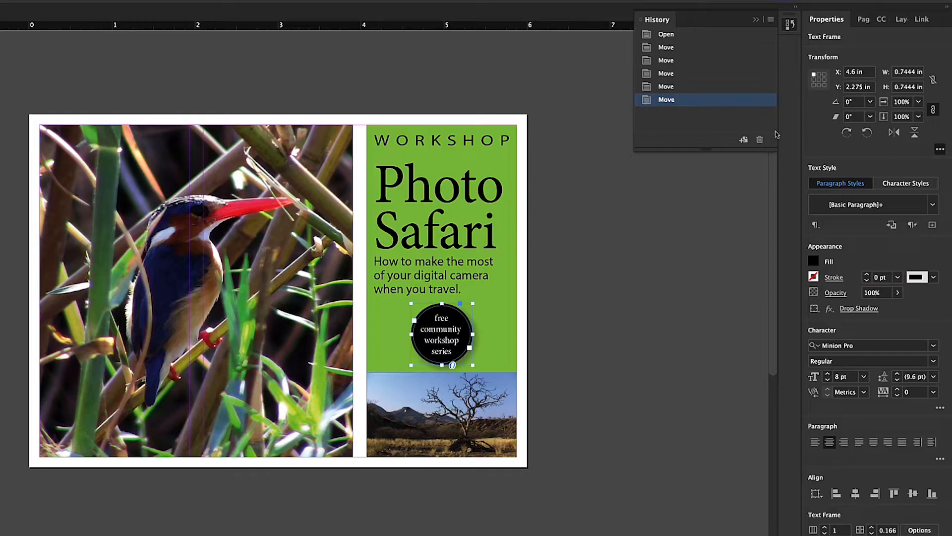
click(569, 397)
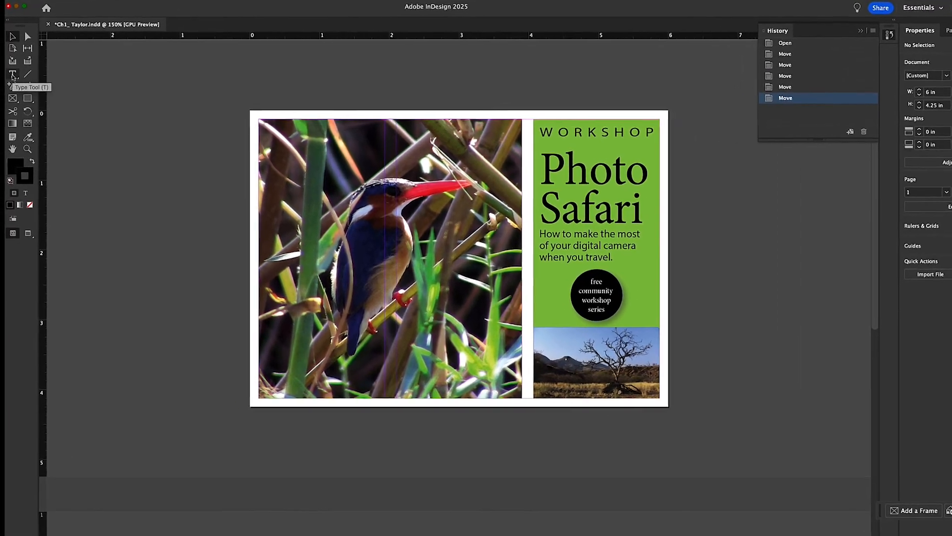
Select the words "digital camera" in the subtitle with the Type tool and set their font to Digital-7
click(14, 74)
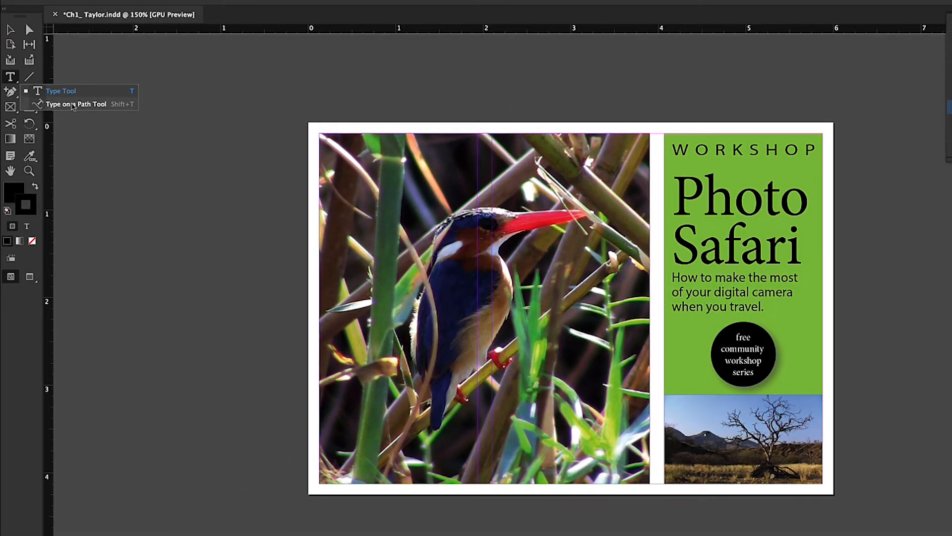
click(65, 93)
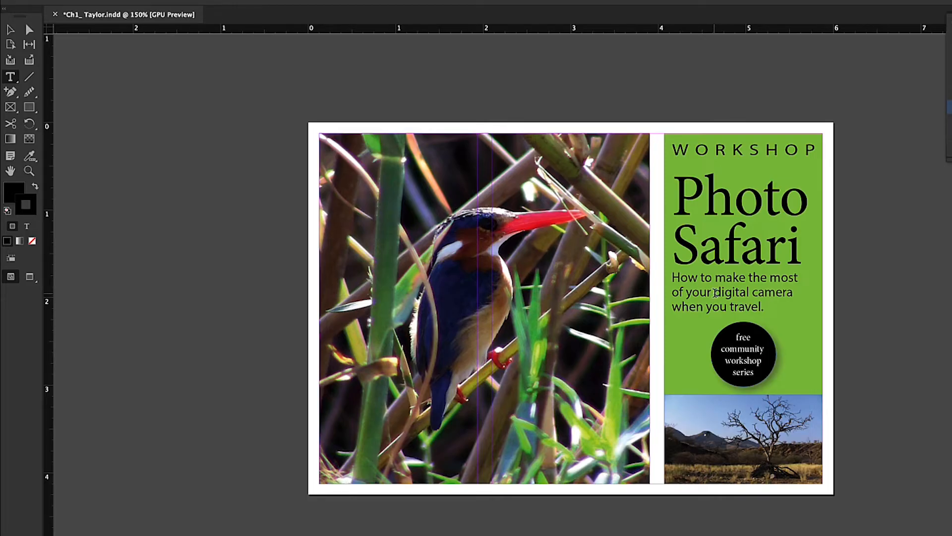
drag(714, 293, 793, 293)
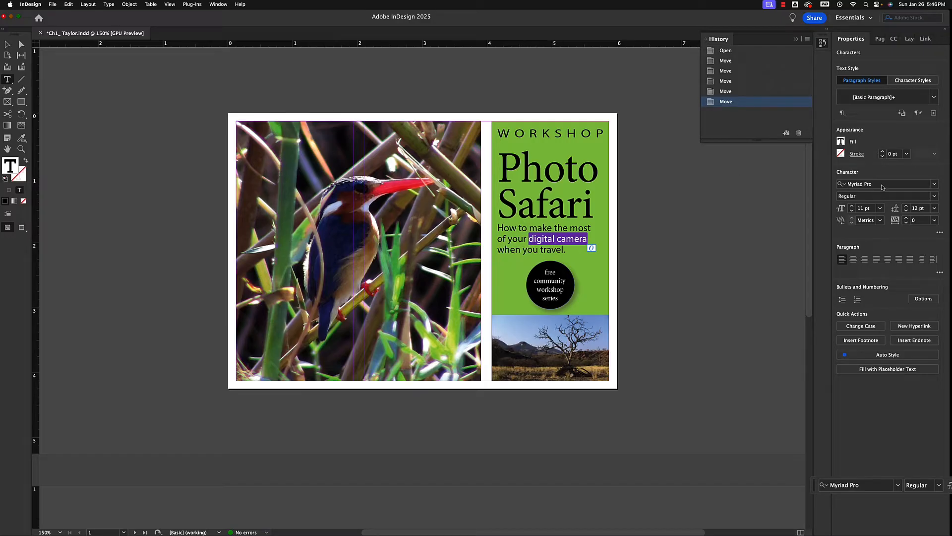
click(934, 183)
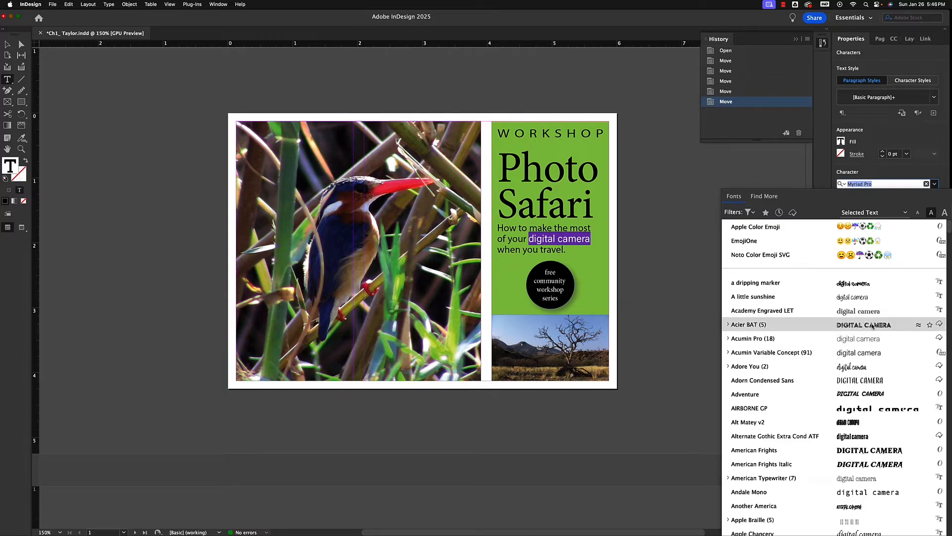
scroll(872, 326, down, 3)
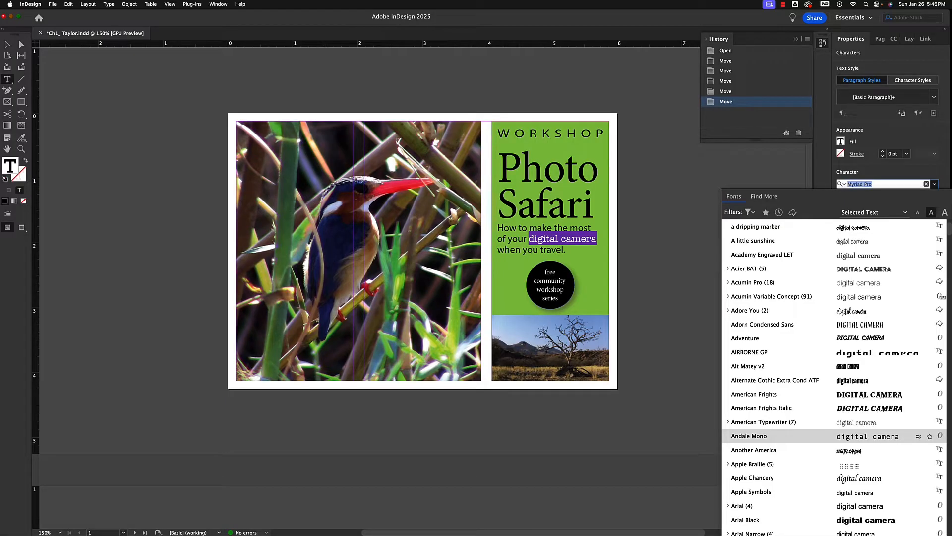
scroll(853, 436, down, 5)
scroll(854, 436, down, 8)
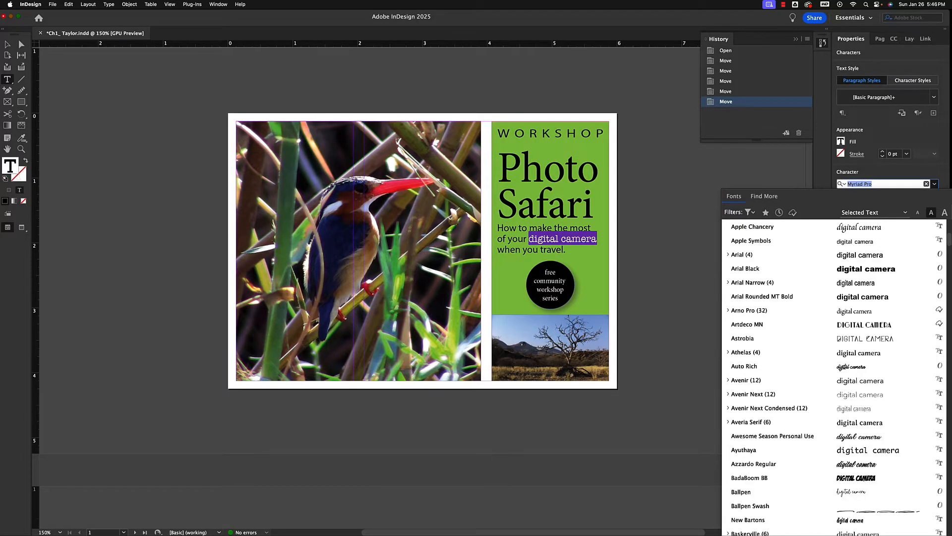
scroll(855, 436, down, 6)
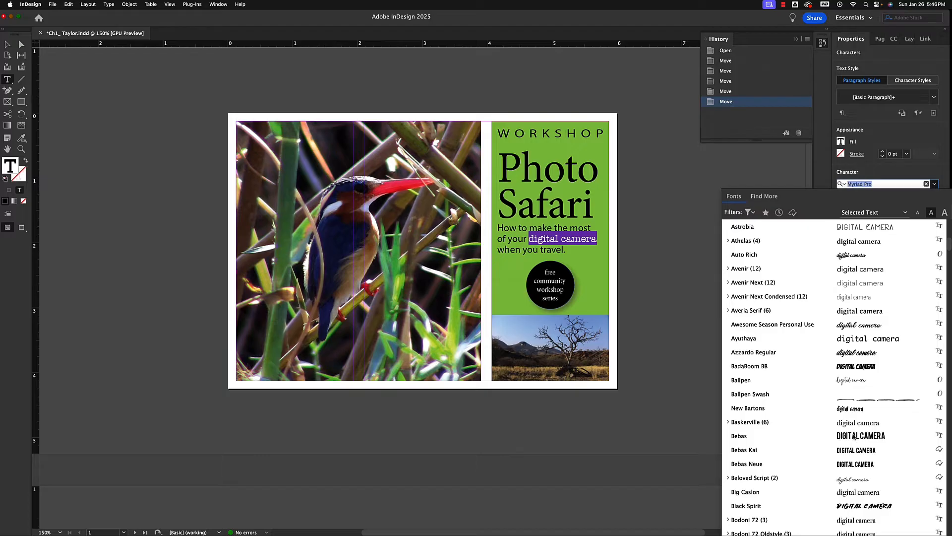
scroll(854, 436, down, 13)
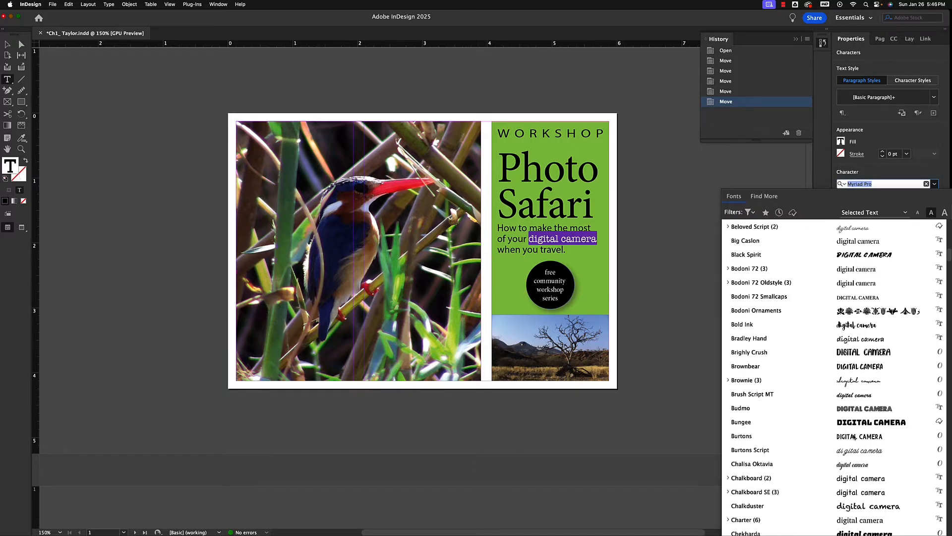
scroll(854, 436, down, 14)
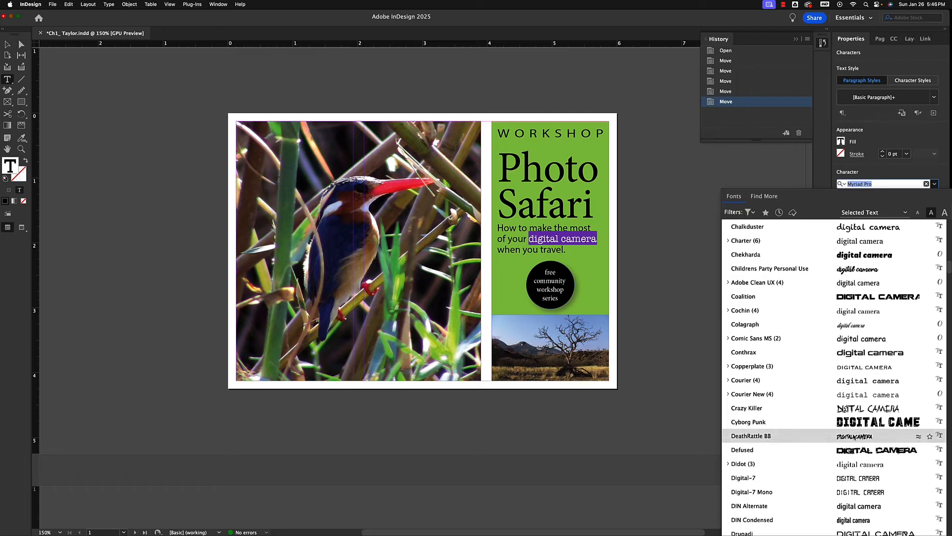
scroll(789, 483, down, 3)
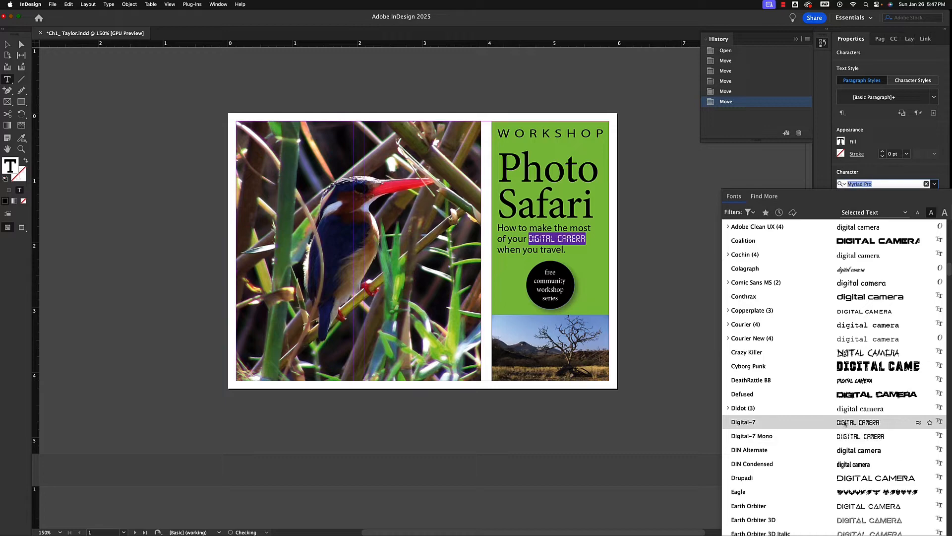
click(845, 422)
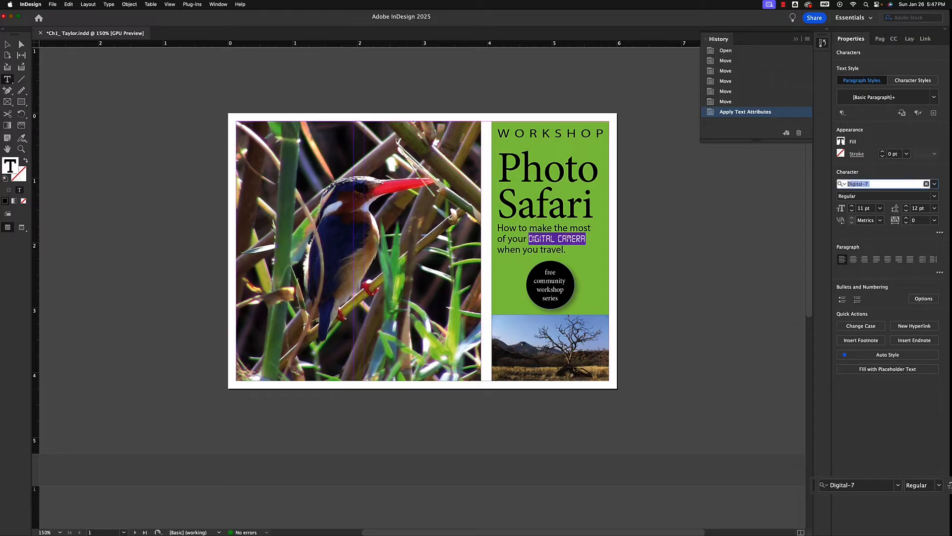
click(934, 184)
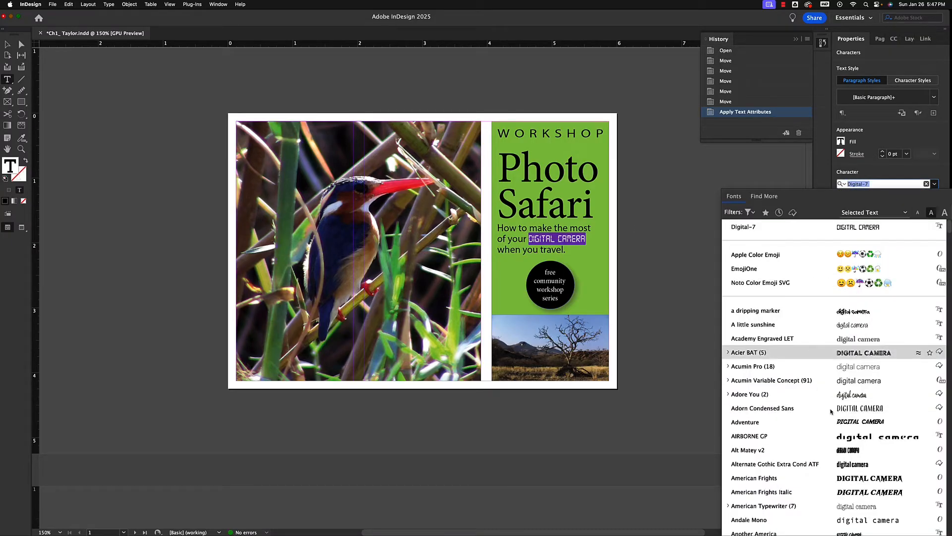
click(896, 169)
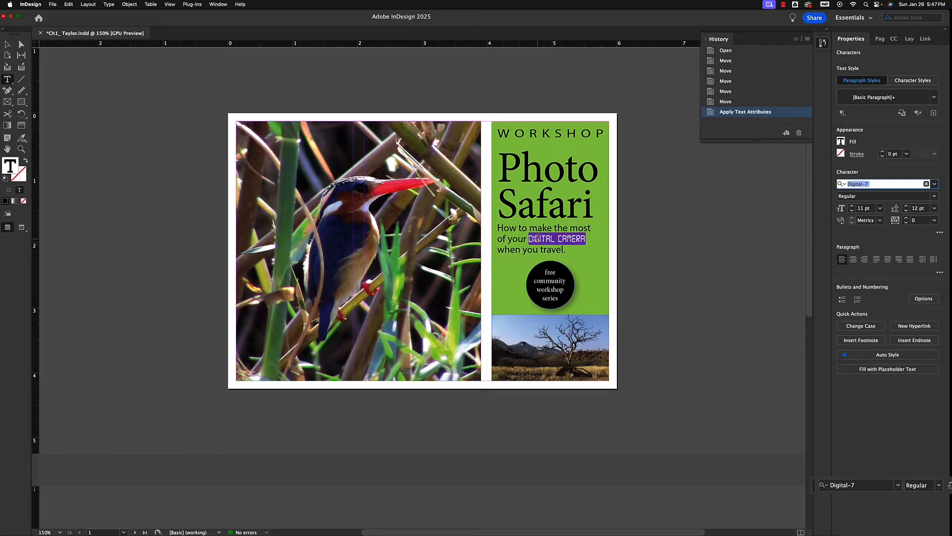
click(661, 237)
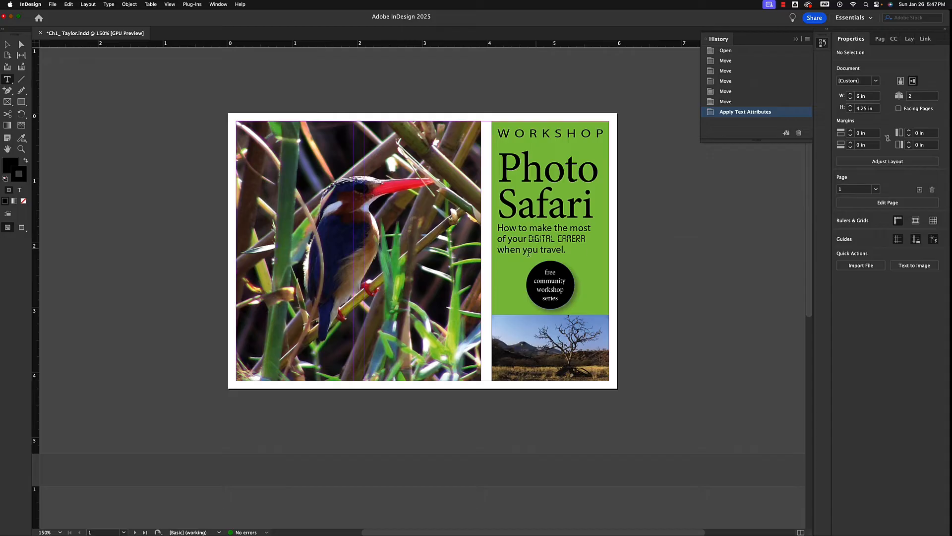
Fill the words "digital camera" with the C=100 M=0 Y=0 K=0 swatch at a 90% tint
drag(529, 239, 586, 240)
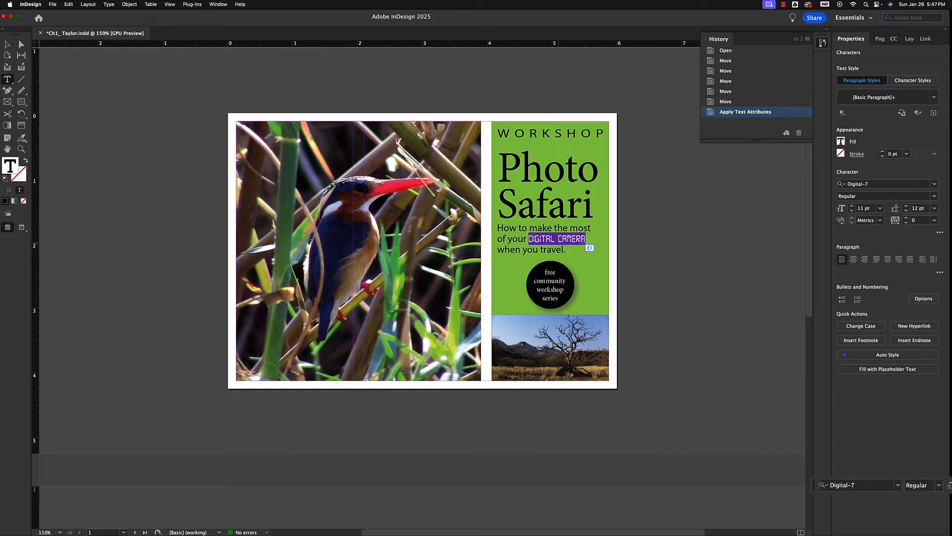
click(841, 143)
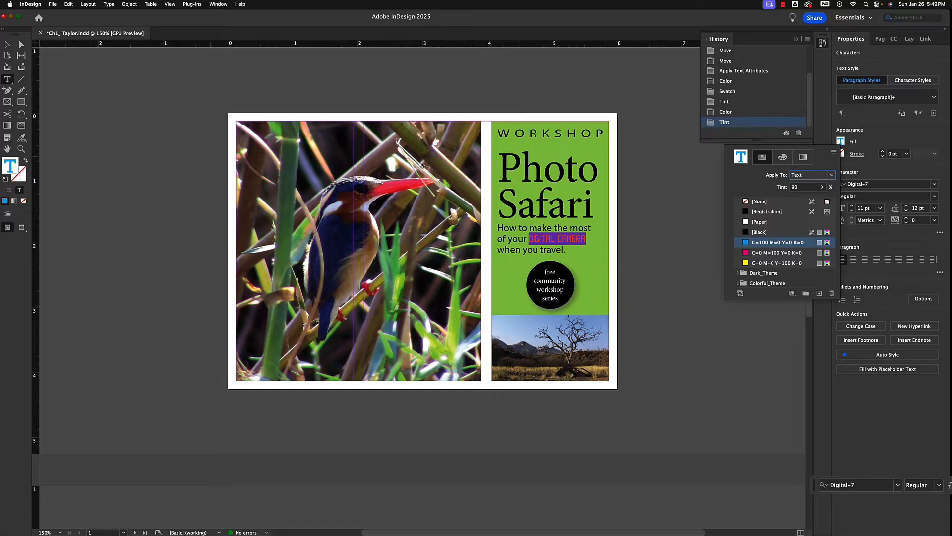
click(9, 46)
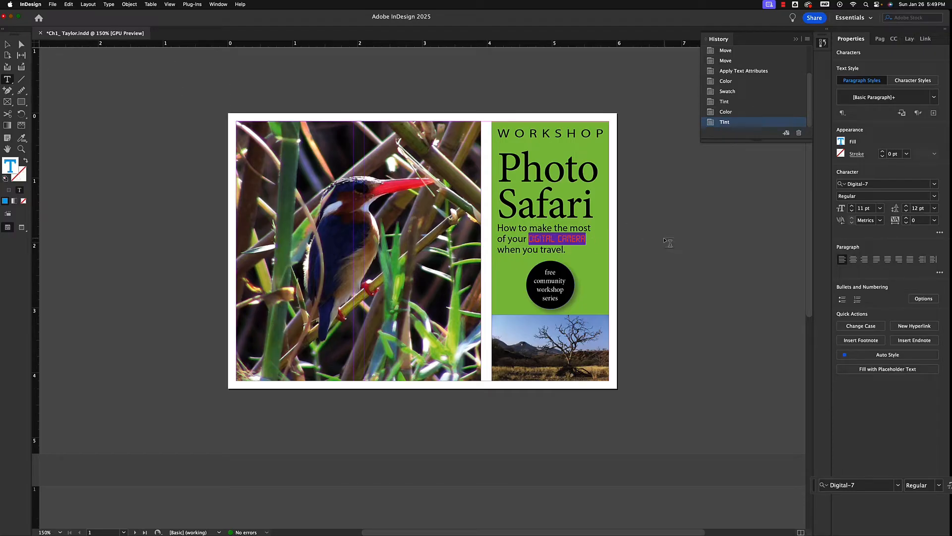
Delete the selected words "digital camera", undo the deletion, and switch to the Selection tool
key(BackSpace)
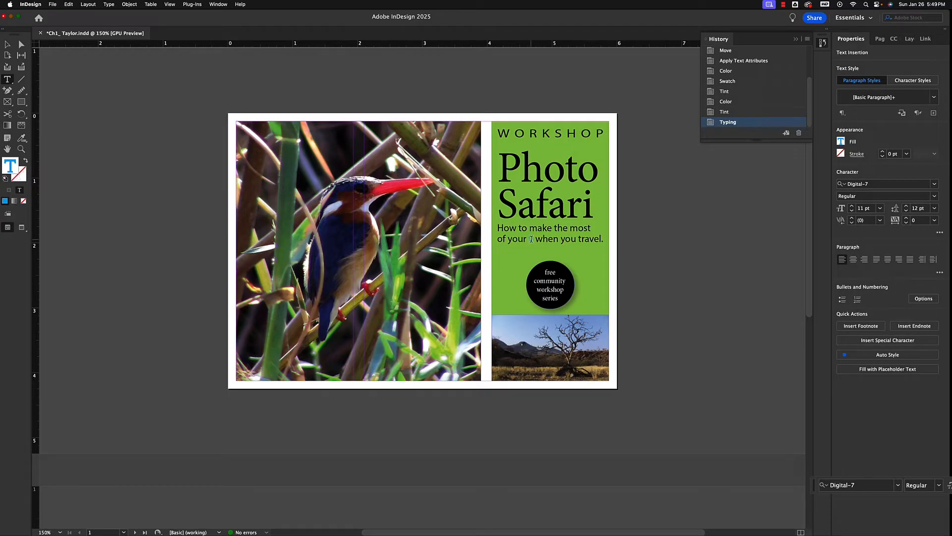
key(super+z)
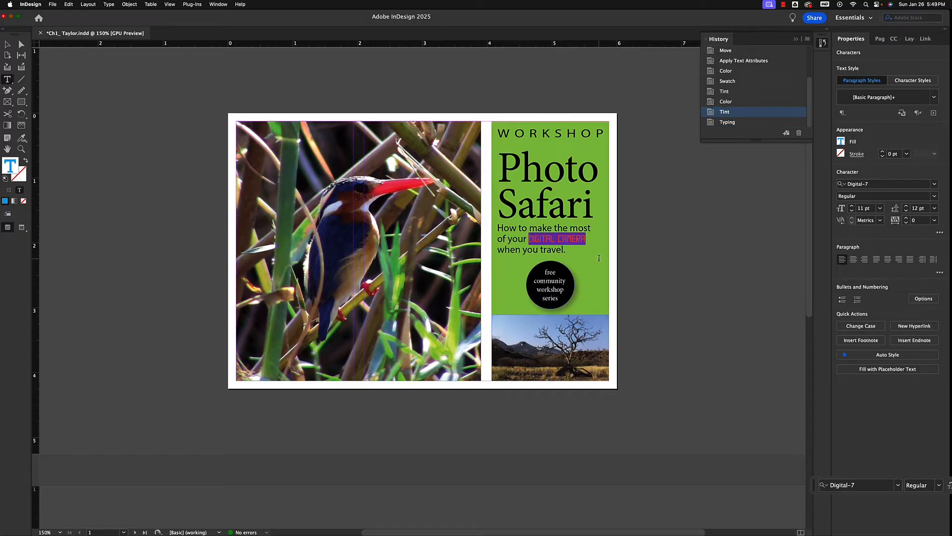
click(8, 45)
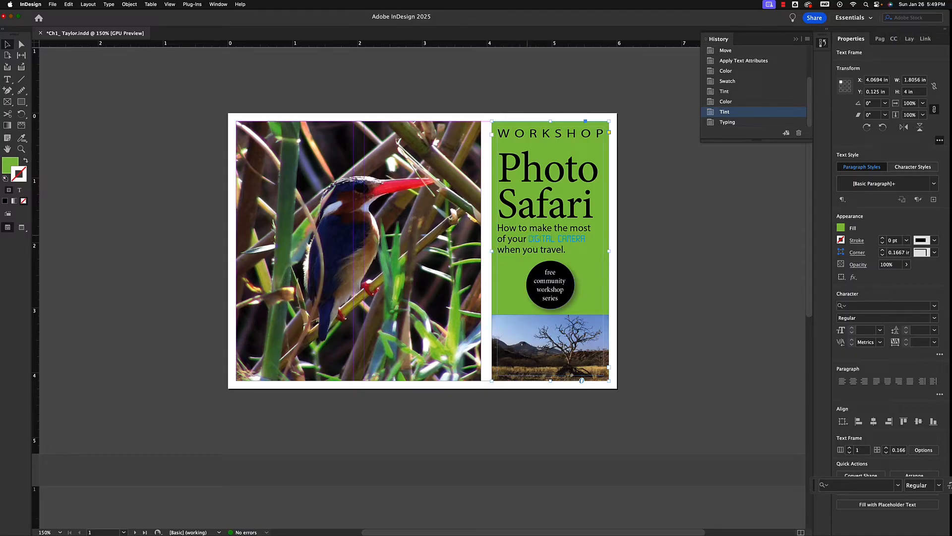
Select the words "digital camera" with the Type tool and set their font size to 14 pt
key(t)
drag(528, 239, 591, 242)
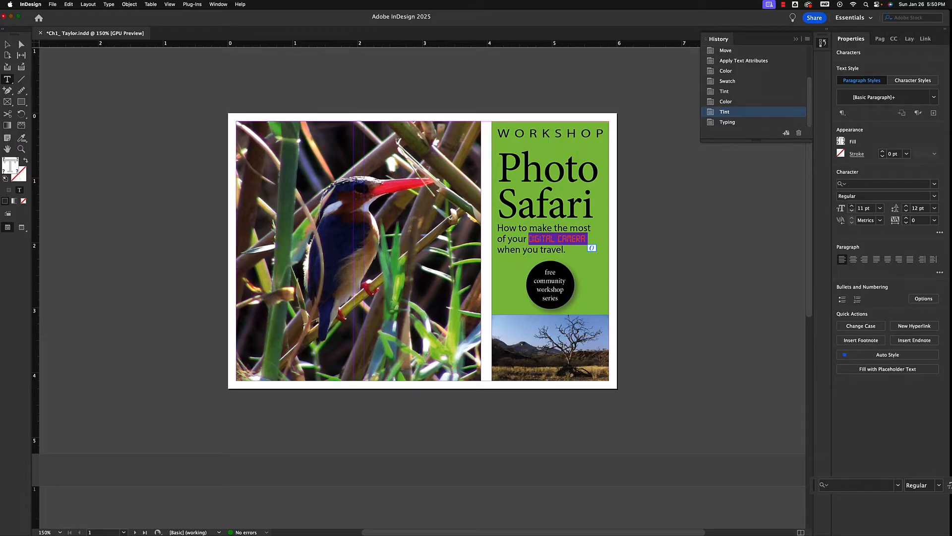
click(852, 206)
click(852, 205)
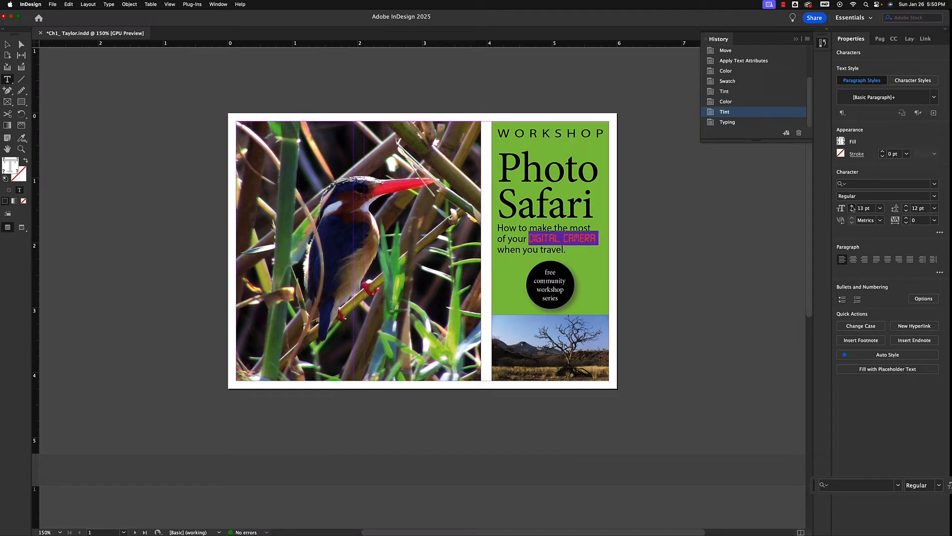
click(852, 206)
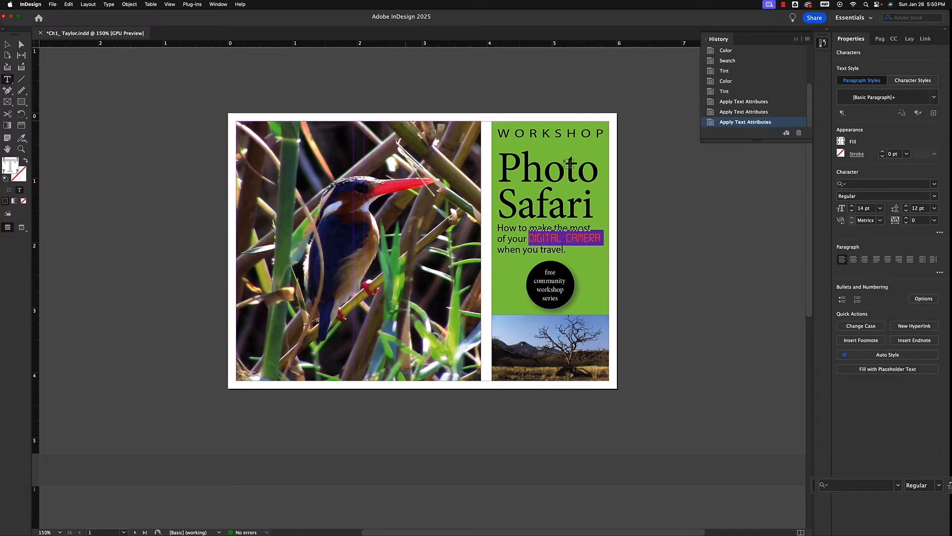
key(Escape)
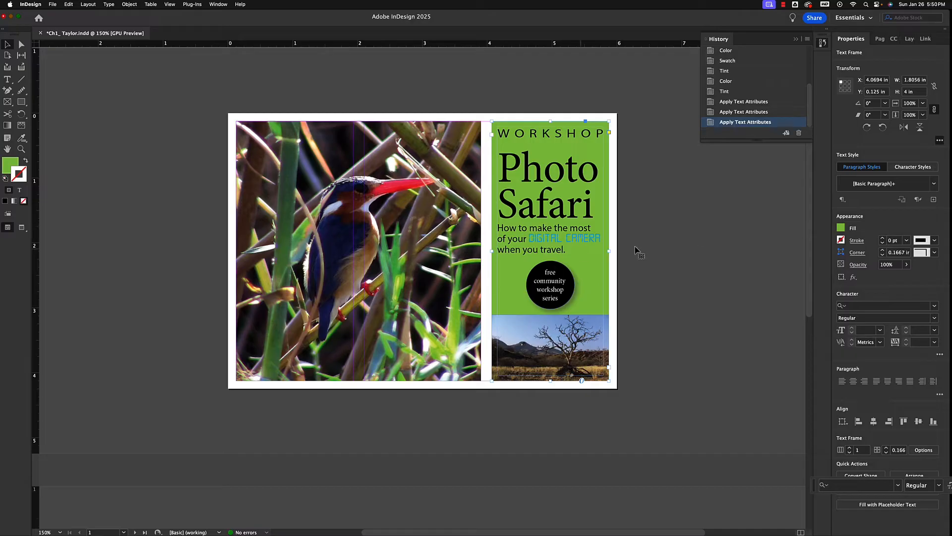
Fill the words "digital camera" with the C=0 M=100 Y=0 K=0 swatch, and deselect the text frame
click(7, 80)
drag(529, 238, 607, 247)
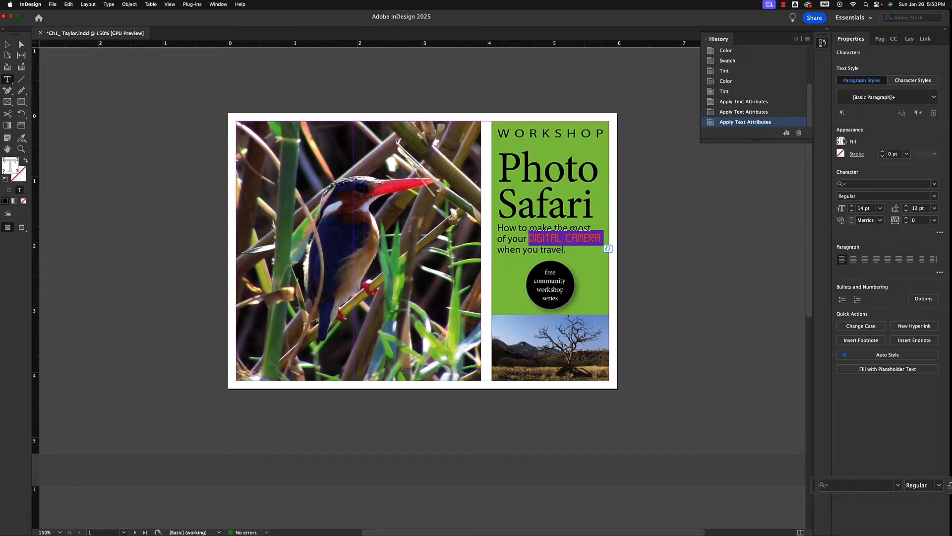
click(841, 141)
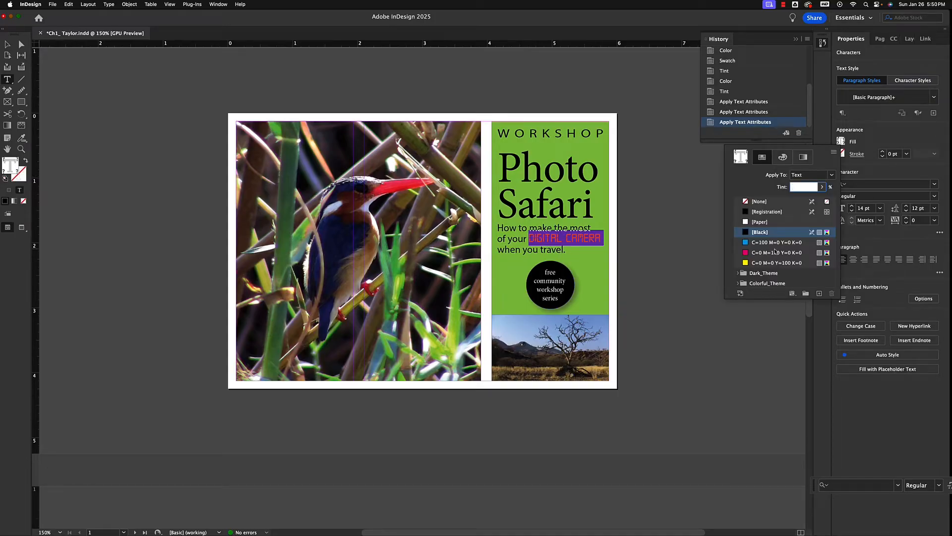
click(746, 254)
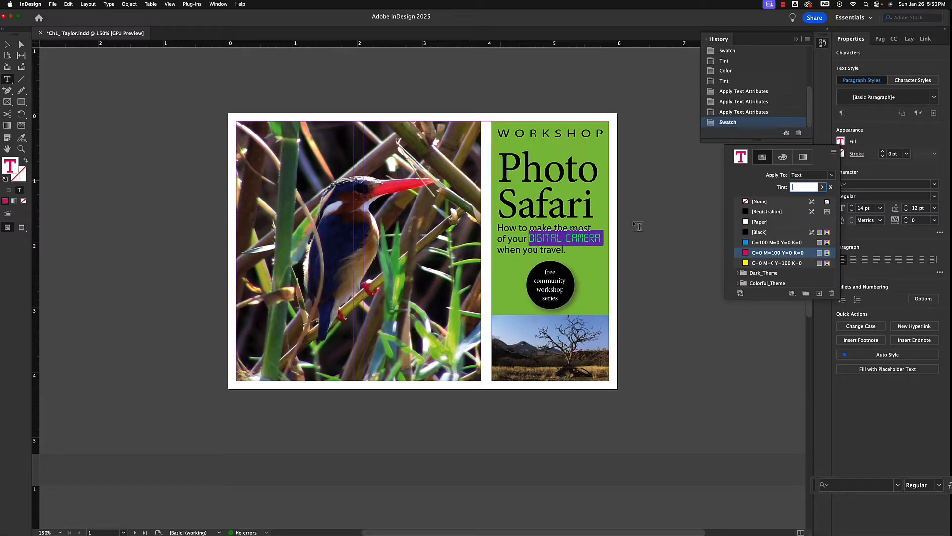
key(Escape)
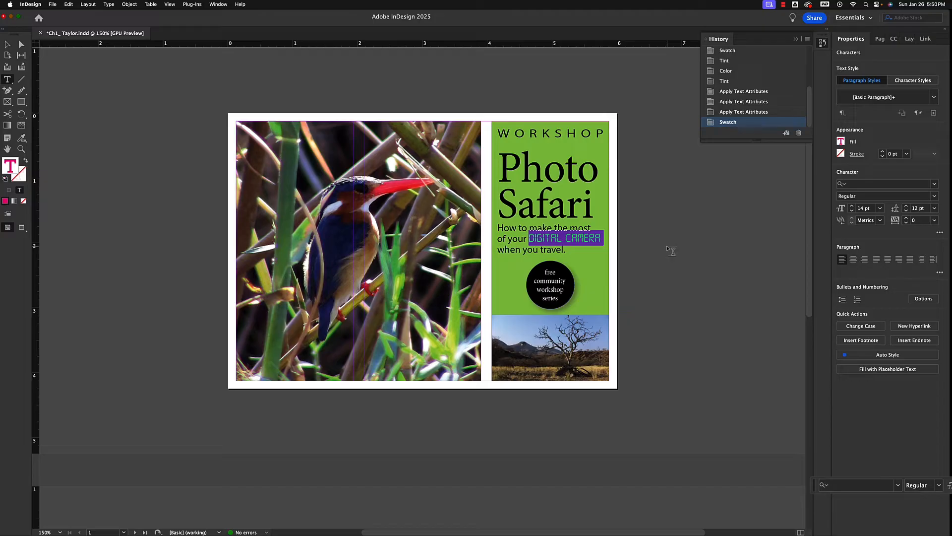
key(Escape)
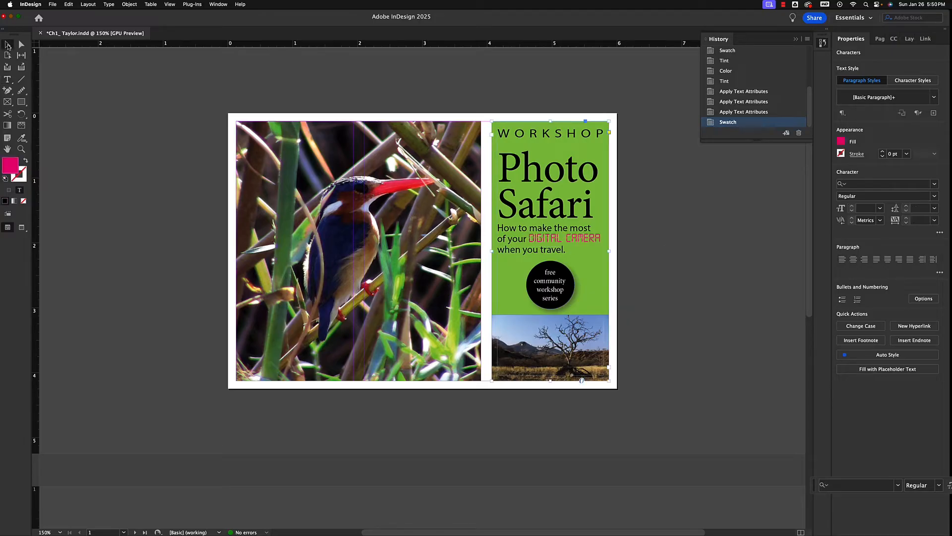
click(707, 245)
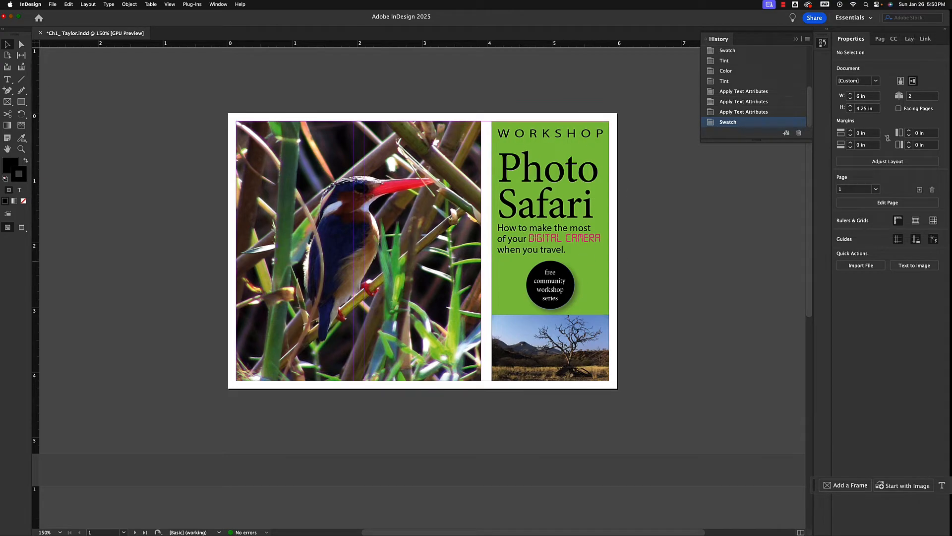
scroll(618, 261, down, 6)
scroll(619, 263, up, 4)
scroll(619, 263, up, 4)
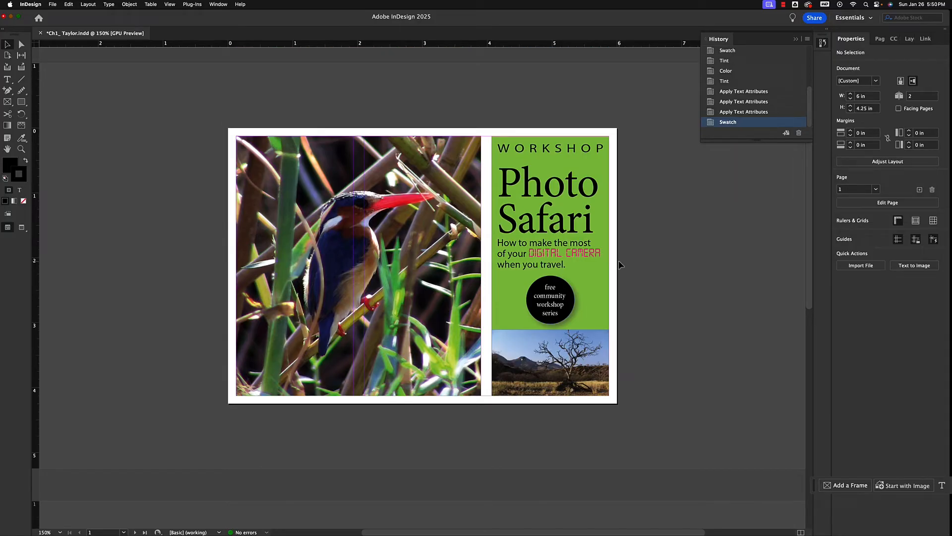
Set the word "travel" in the postcard's subtitle to the Adventure font at 13 pt
click(540, 268)
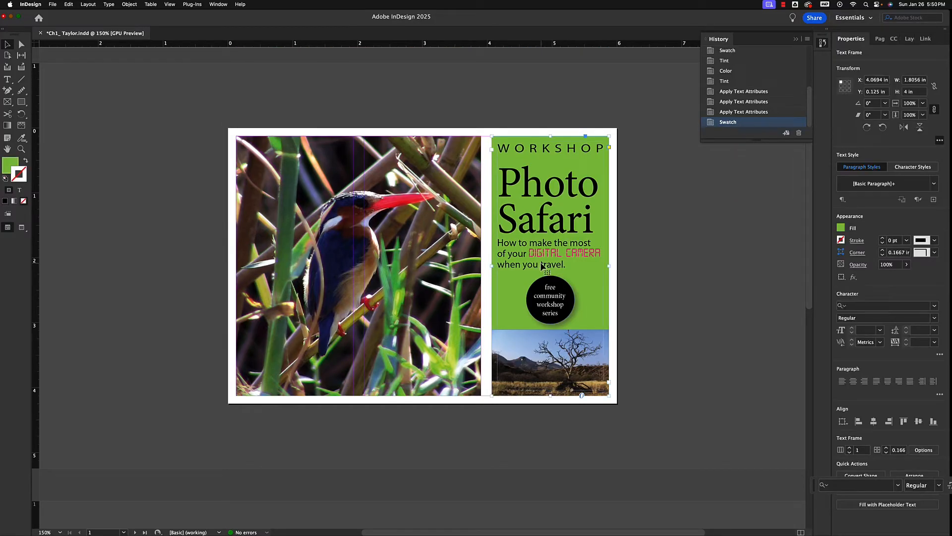
click(8, 79)
drag(540, 264, 559, 265)
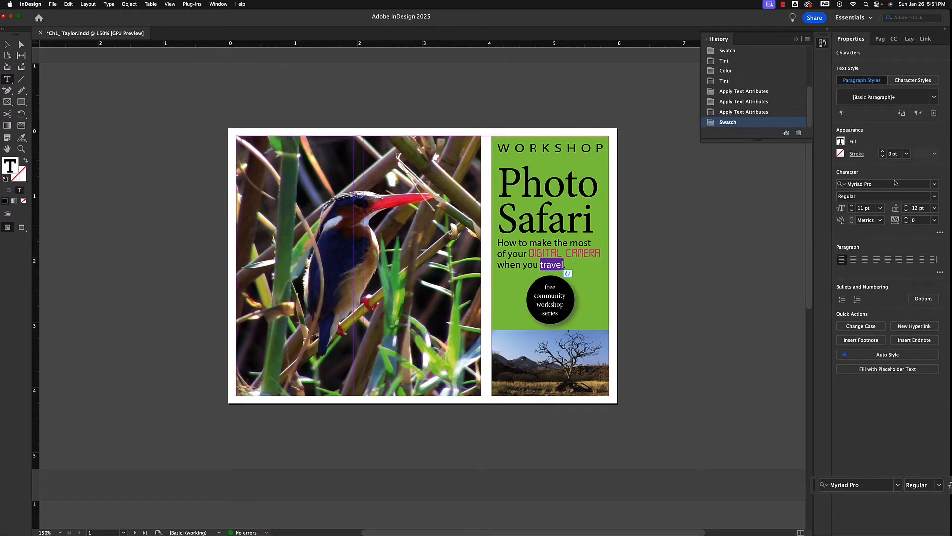
click(896, 183)
scroll(859, 387, down, 2)
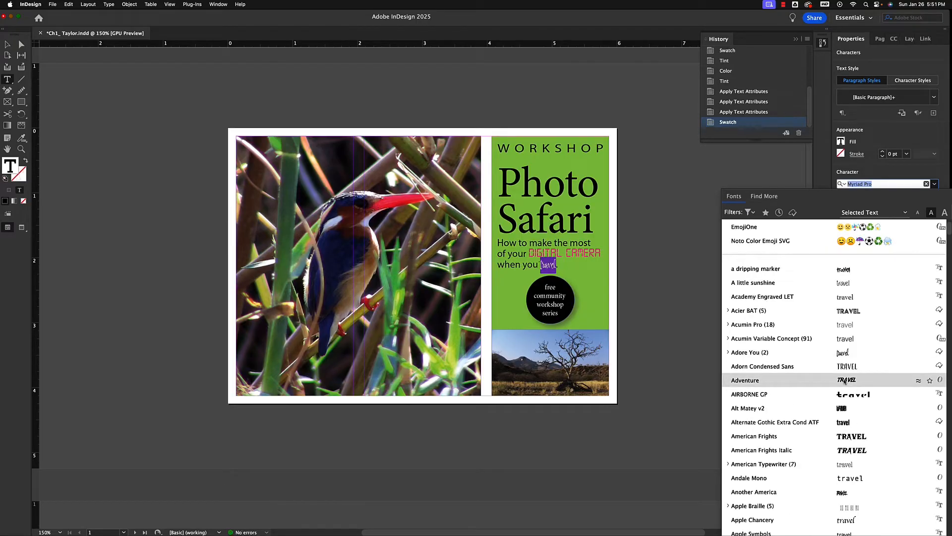
click(847, 381)
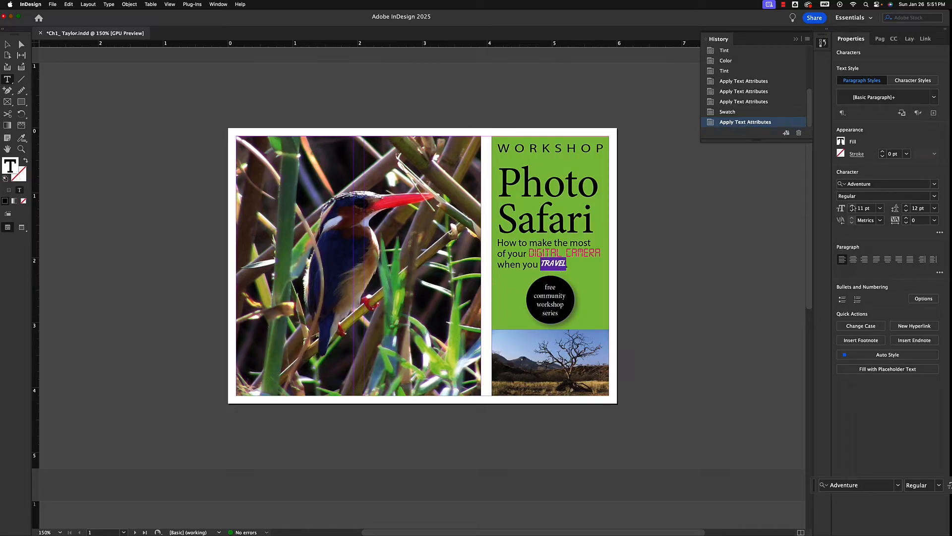
click(852, 206)
click(852, 206)
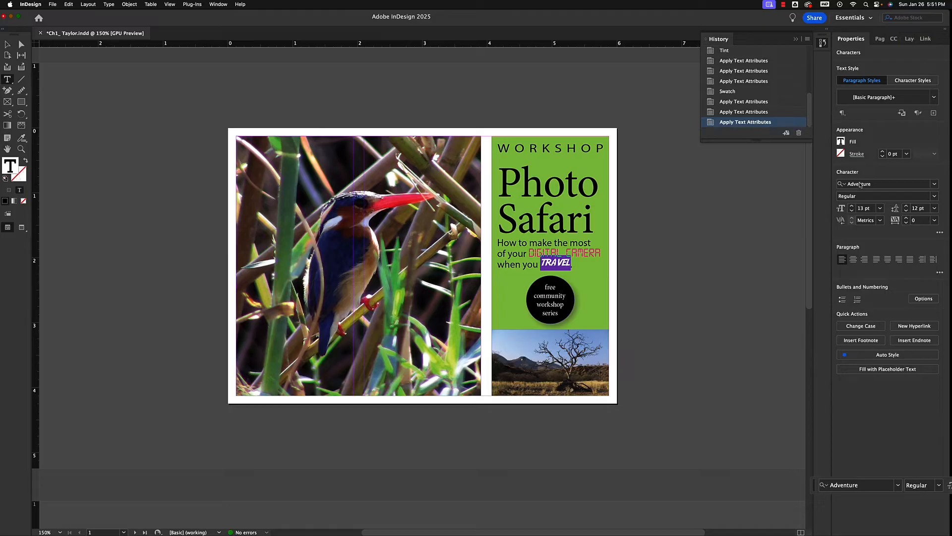
Fill the word "travel" with the C=0 M=0 Y=100 K=0 swatch, and deselect the text frame
click(841, 142)
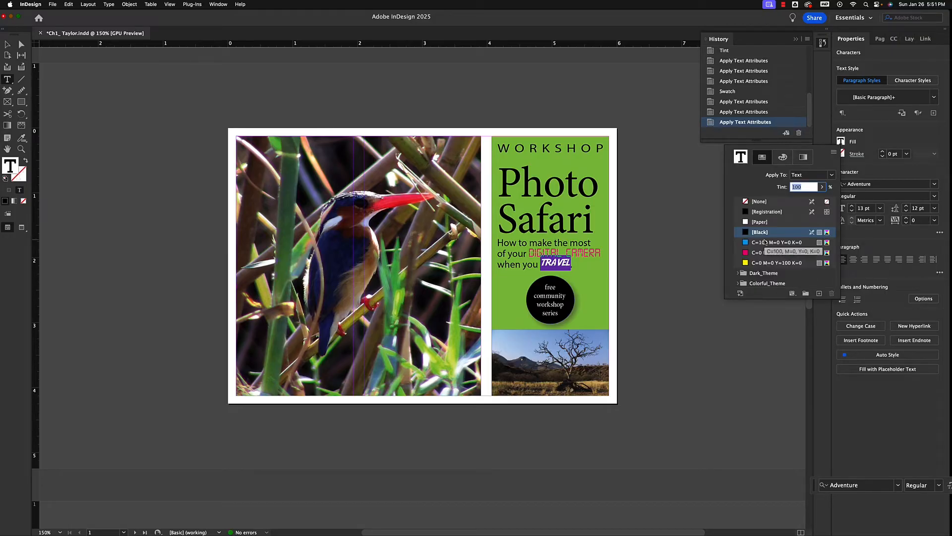
click(746, 263)
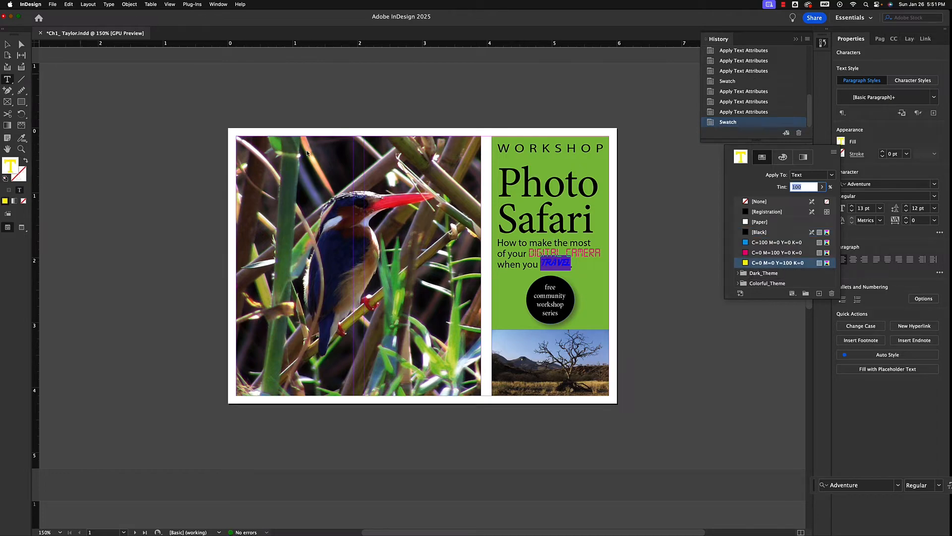
click(8, 45)
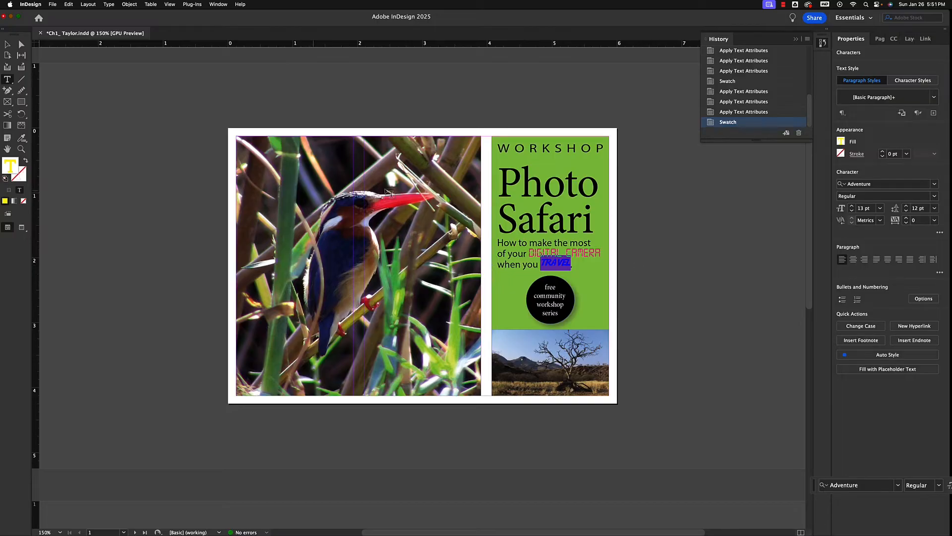
click(7, 45)
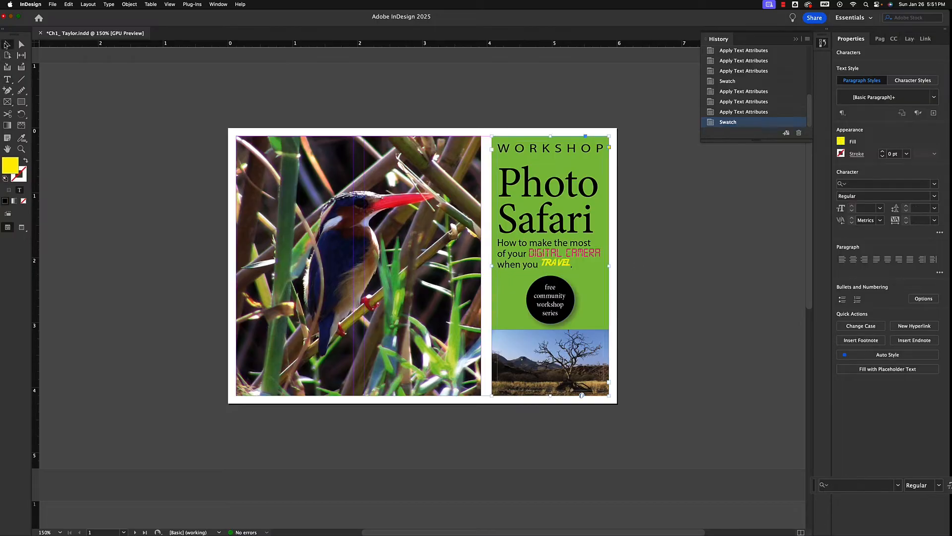
click(714, 257)
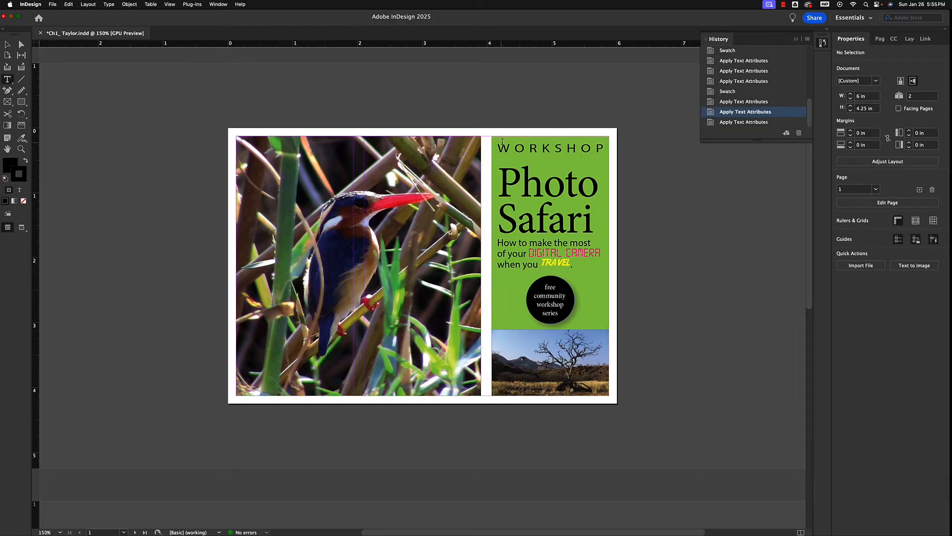
Select the "WORKSHOP" heading text, look through its available Myriad Pro font styles, and deselect it
drag(498, 148, 606, 148)
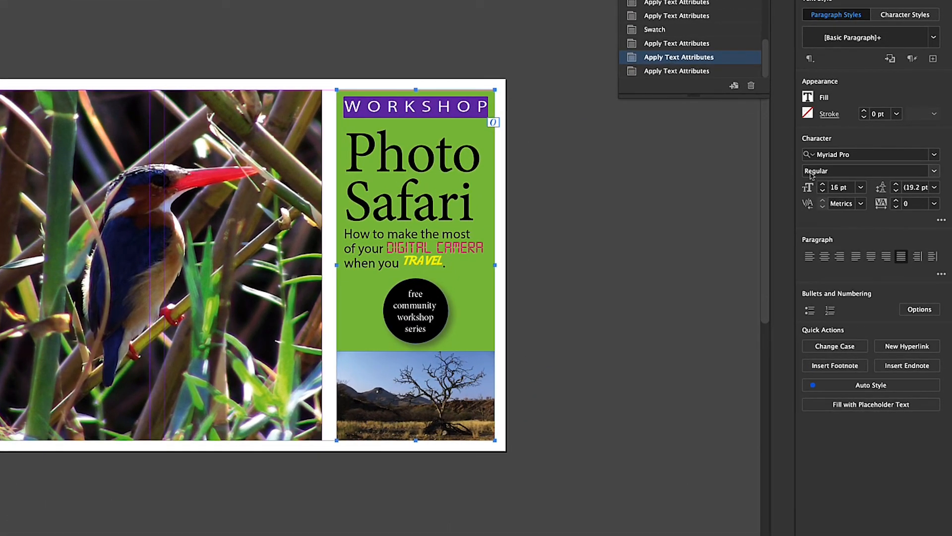
click(934, 171)
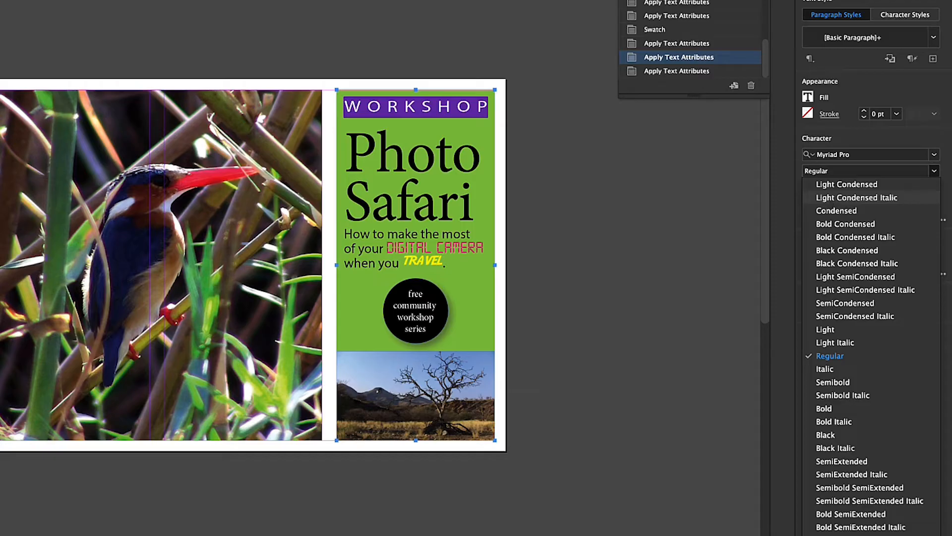
click(547, 215)
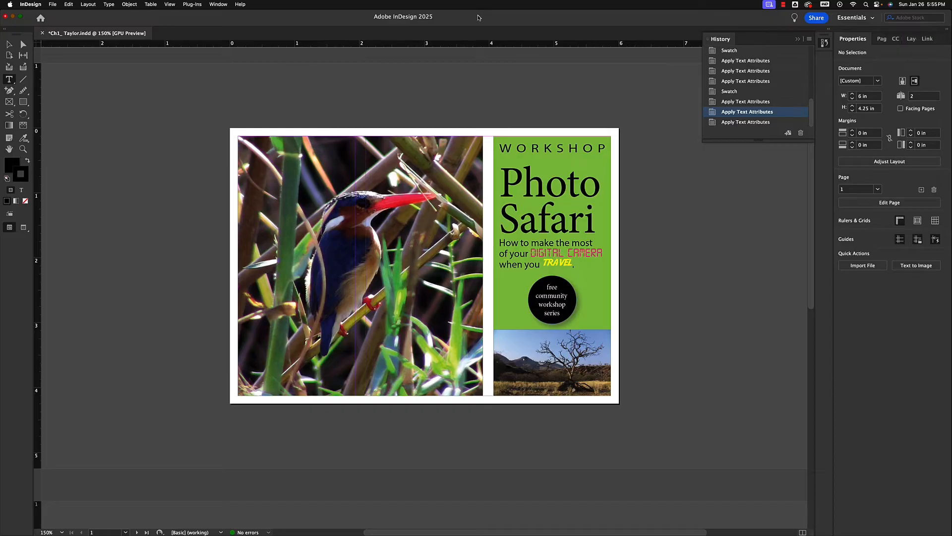
Save the document and reposition the application window
key(super+s)
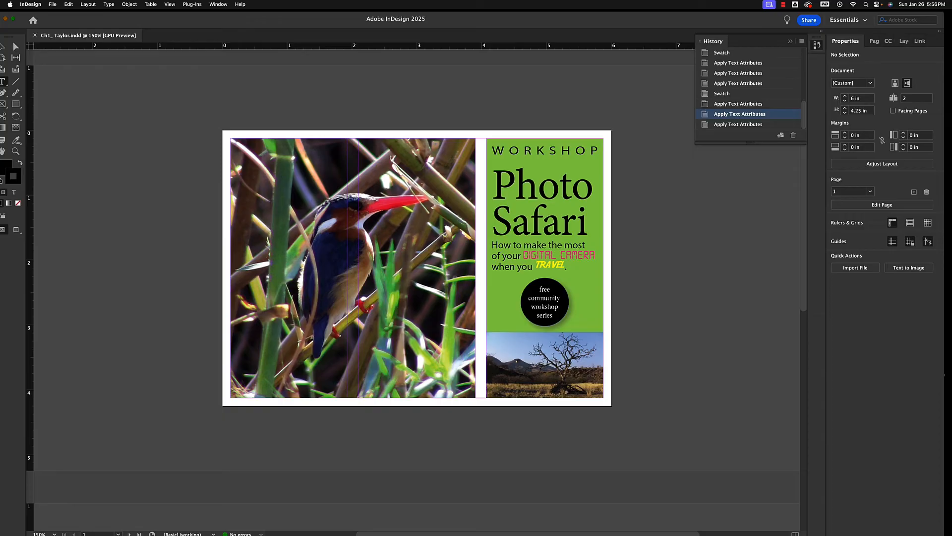
drag(588, 23, 574, 288)
drag(471, 105, 618, 73)
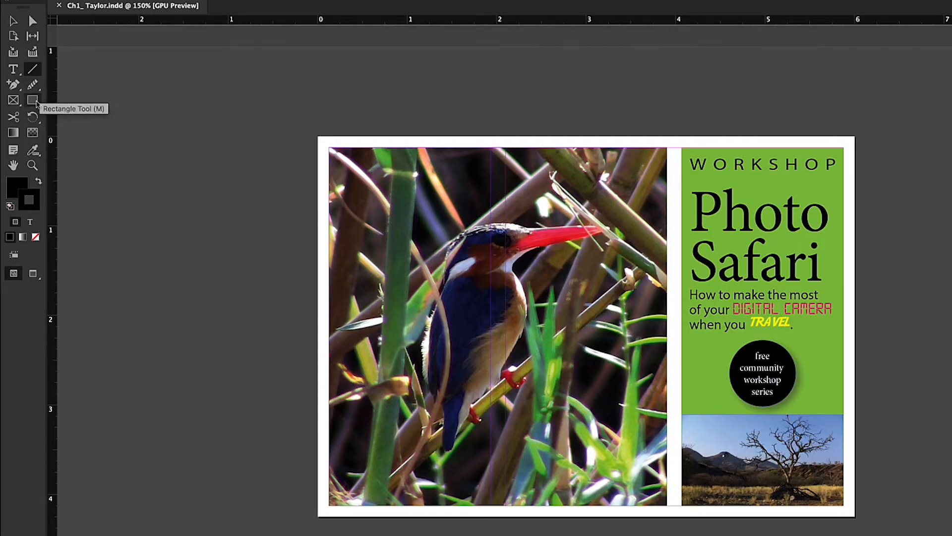
Draw a straight horizontal line about 1.64 in long beneath the "WORKSHOP" heading with the Line tool
click(36, 102)
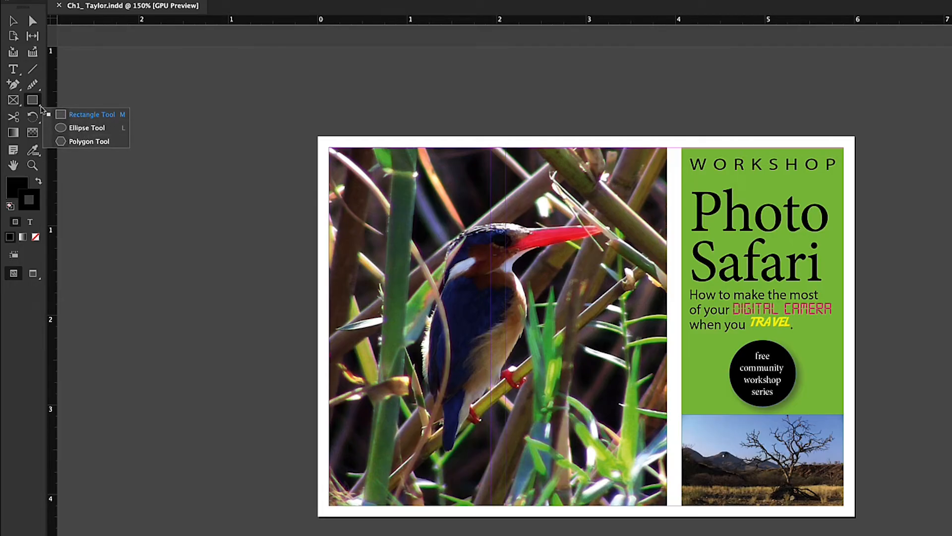
click(34, 70)
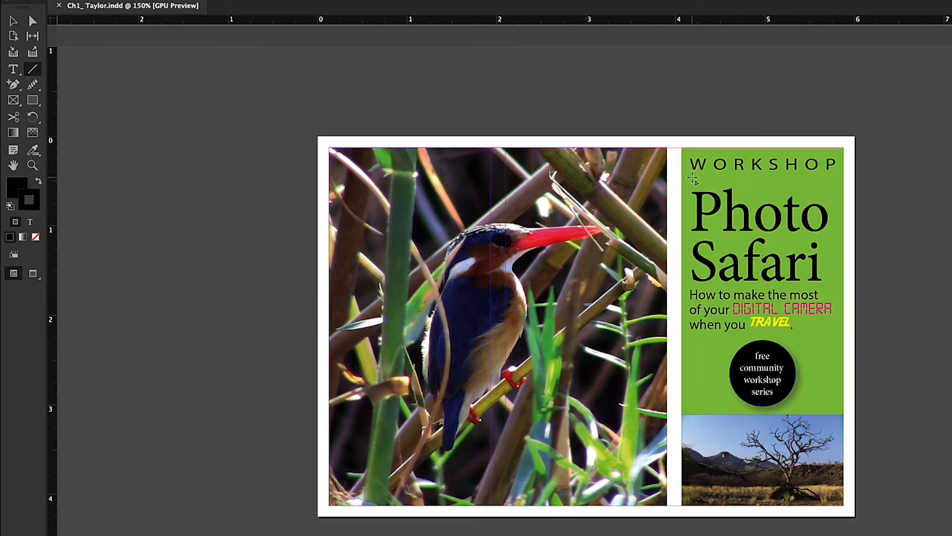
drag(689, 177, 817, 187)
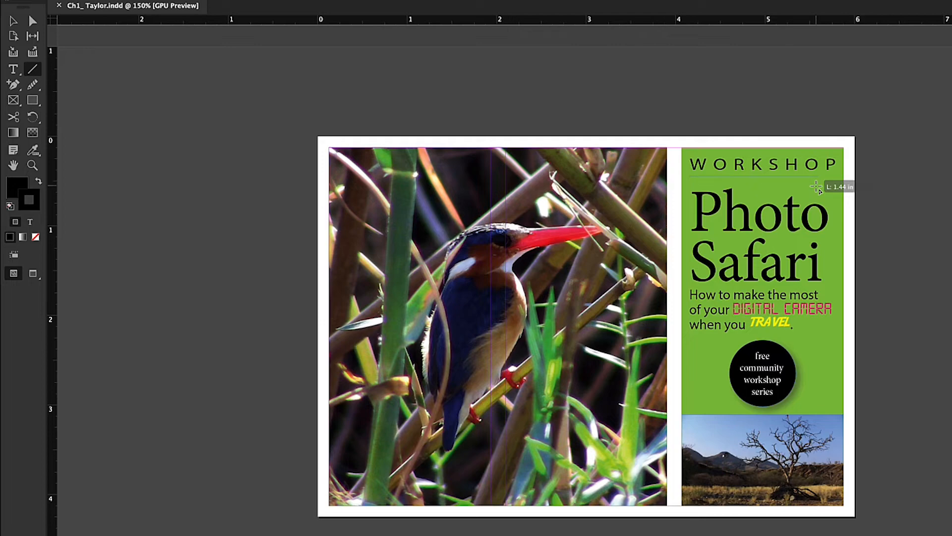
drag(816, 187, 837, 177)
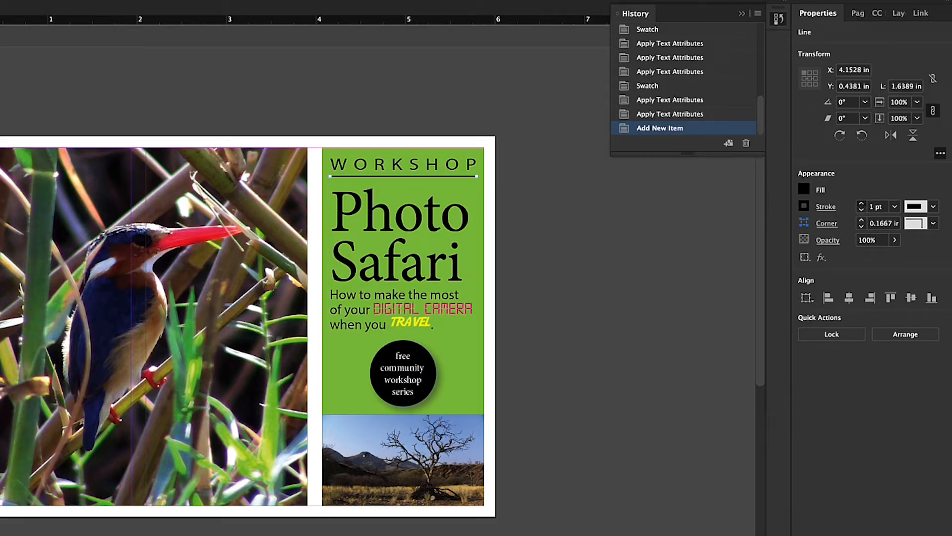
Increase the stroke weight of the line under "WORKSHOP" to 10 pt and reduce it to 9 pt
click(862, 204)
click(862, 204)
click(862, 204)
click(861, 204)
click(862, 204)
double_click(862, 204)
click(862, 204)
click(861, 204)
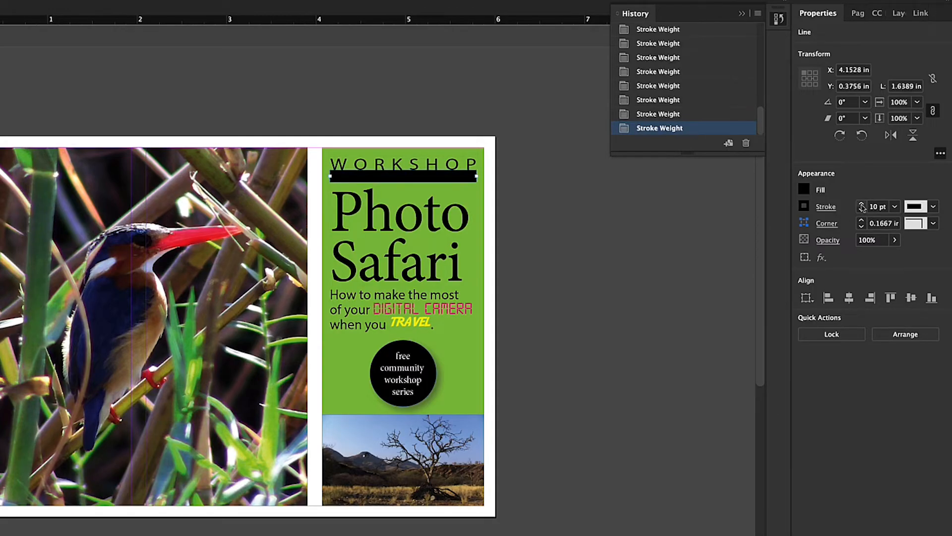
click(861, 211)
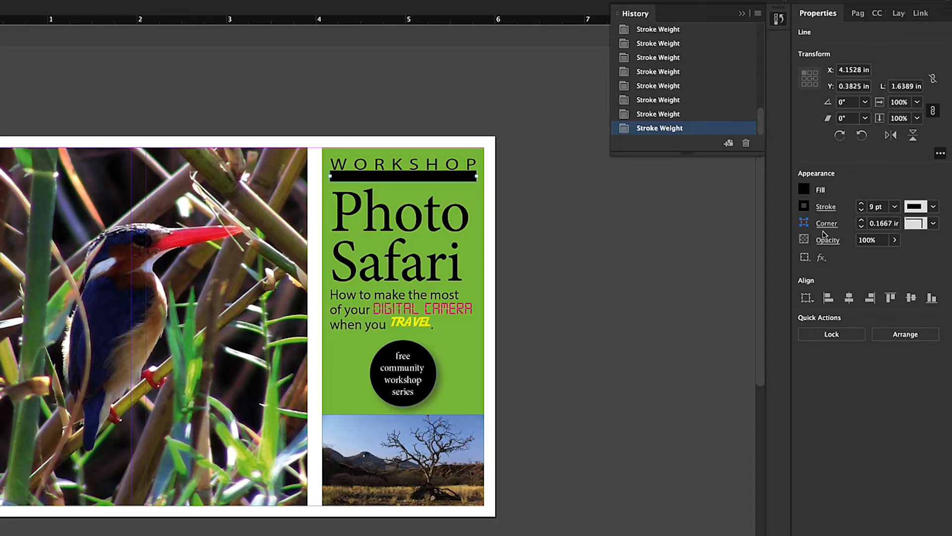
Set the line's stroke weight to 6 pt with a round cap, and deselect the line
click(826, 206)
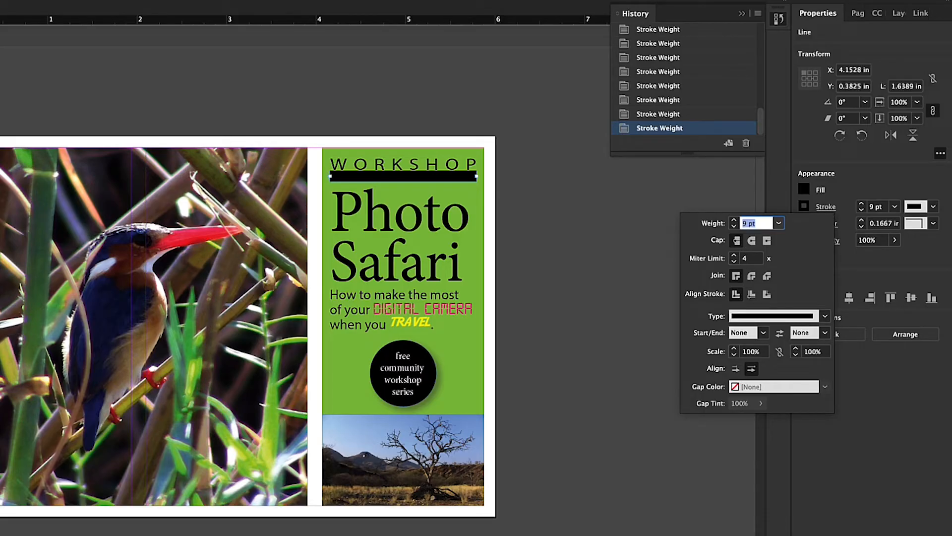
click(735, 226)
click(735, 226)
click(735, 225)
click(735, 225)
click(735, 226)
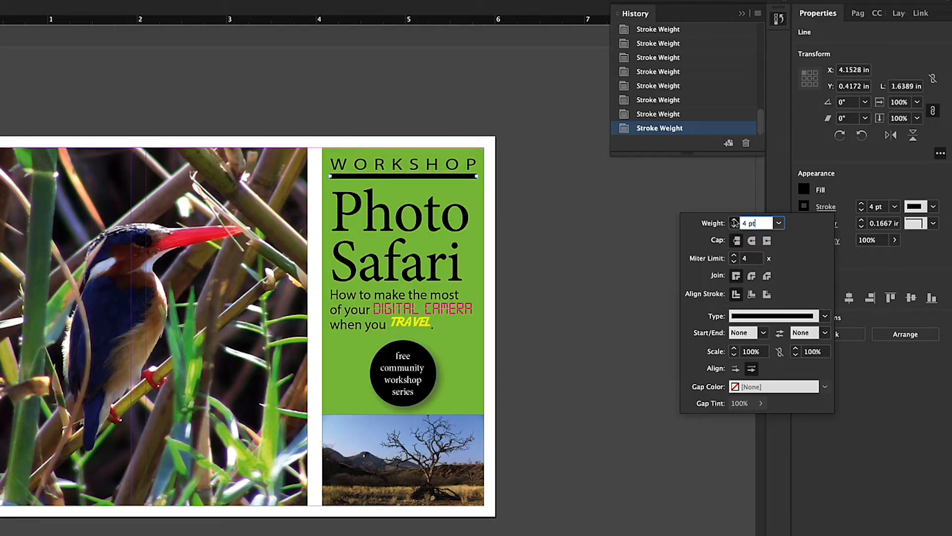
click(735, 220)
click(735, 220)
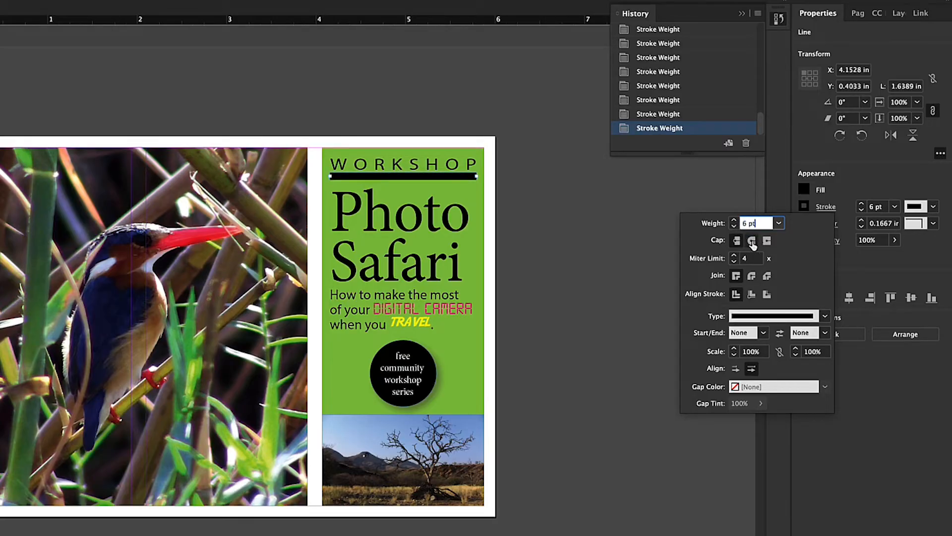
click(753, 241)
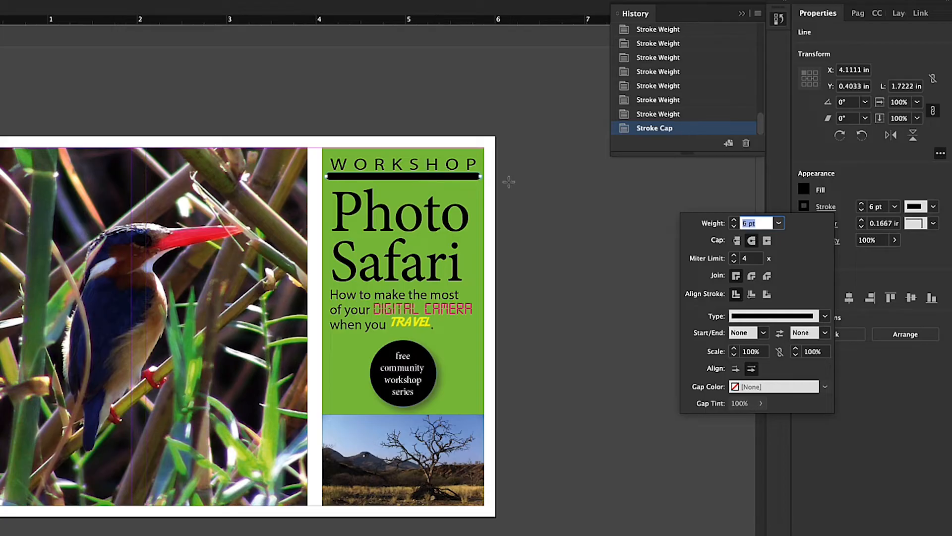
key(Escape)
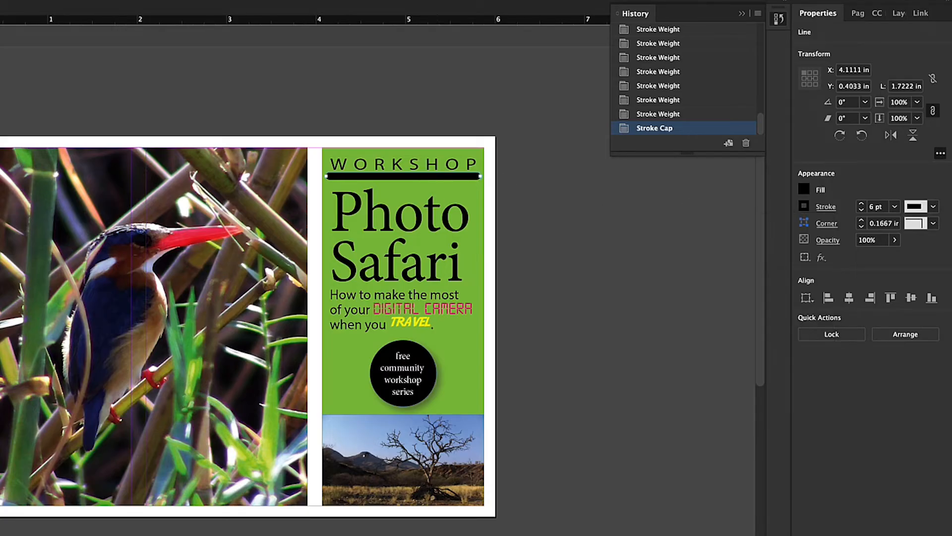
click(536, 237)
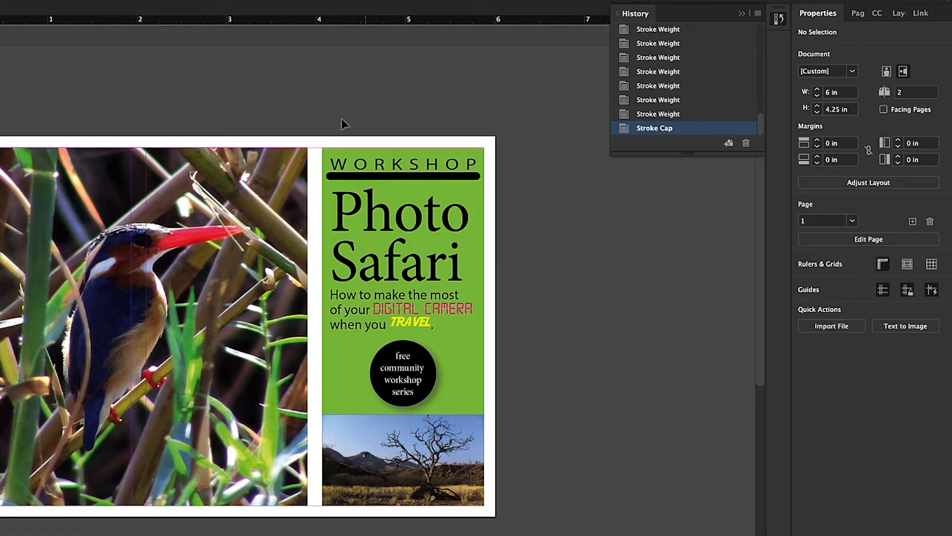
Compare the projecting and butt caps on the line under "WORKSHOP" up close, and apply the projecting cap
click(468, 178)
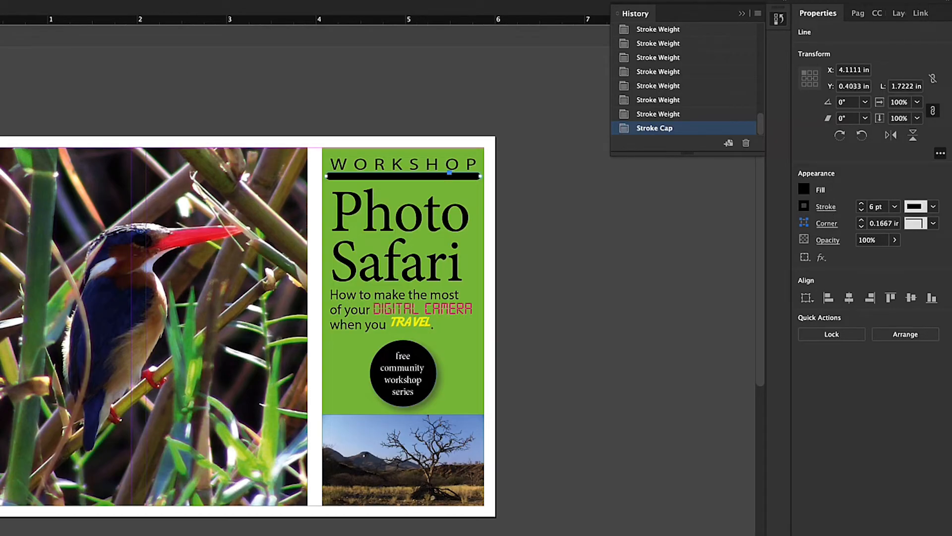
click(826, 206)
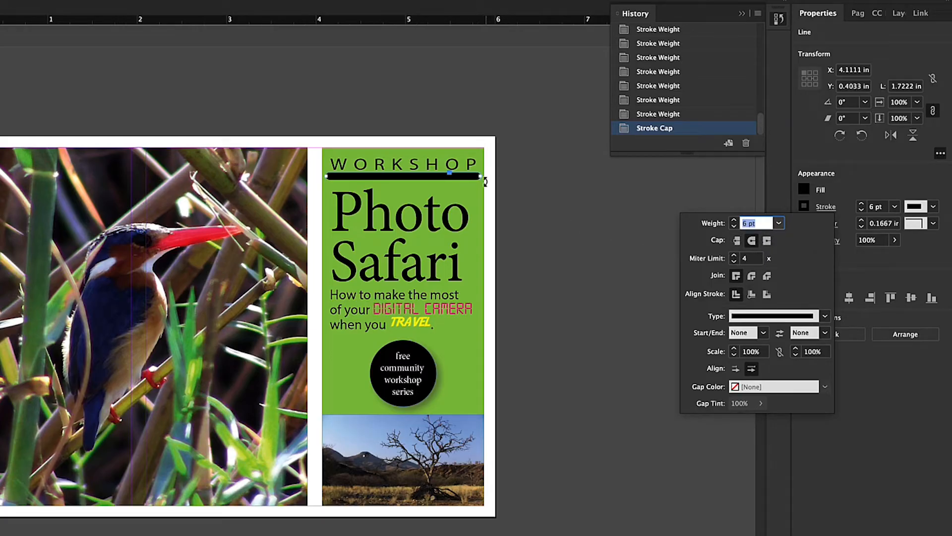
key(super+equal)
key(super+equal)
key(super+equal)
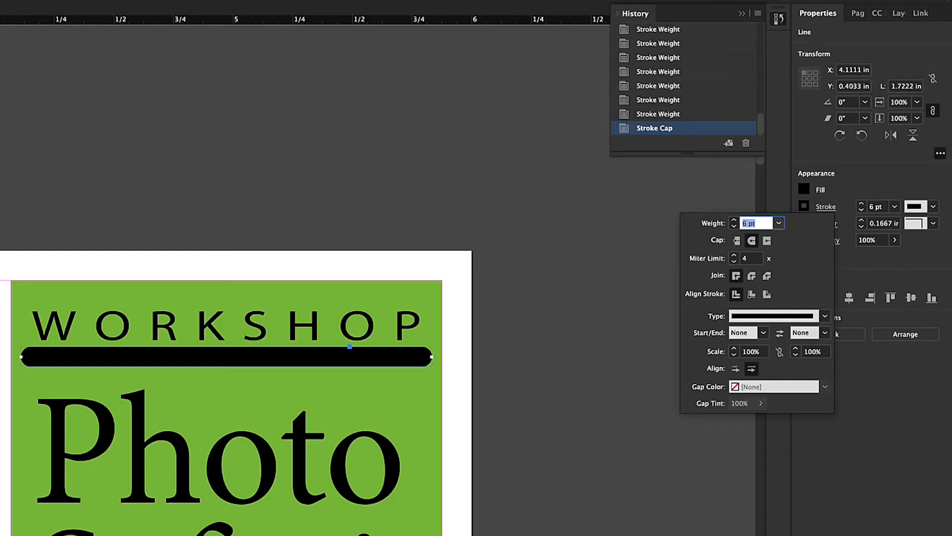
click(767, 241)
click(752, 240)
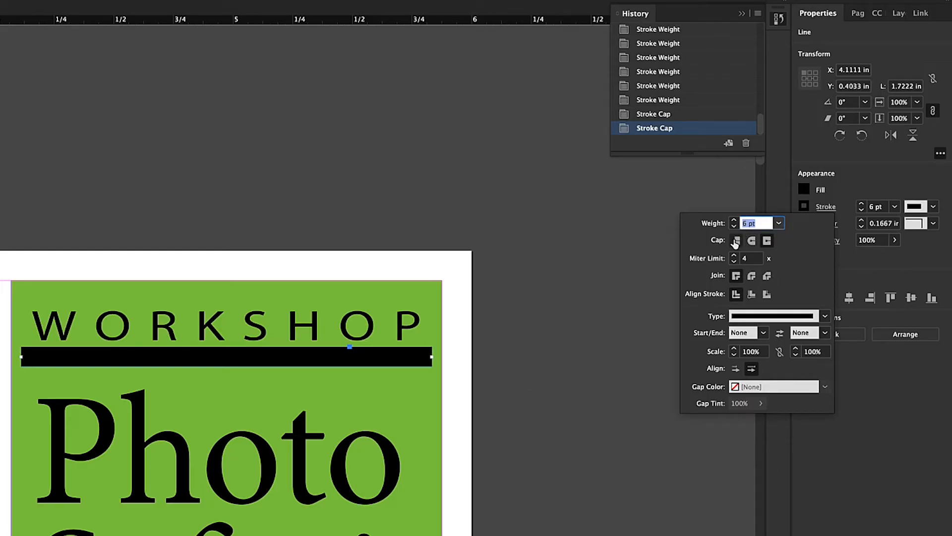
click(737, 240)
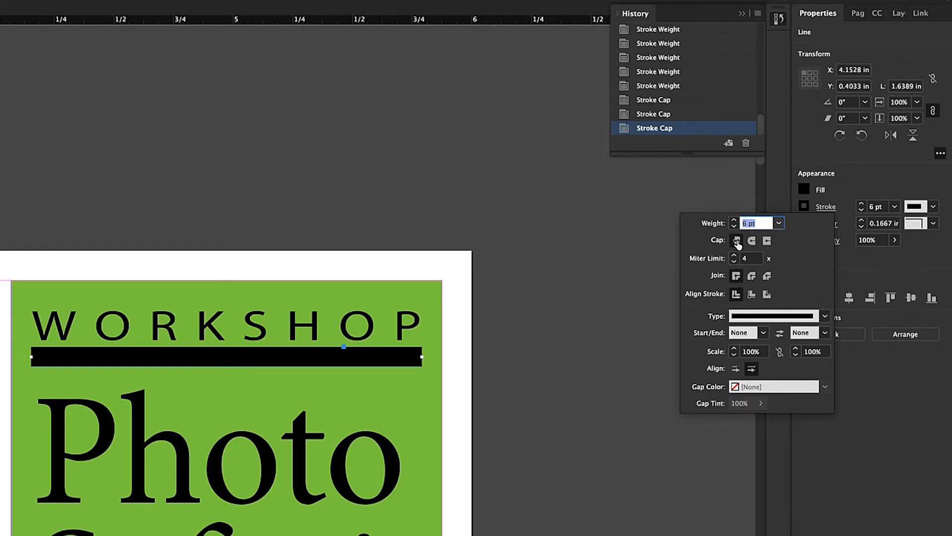
click(768, 241)
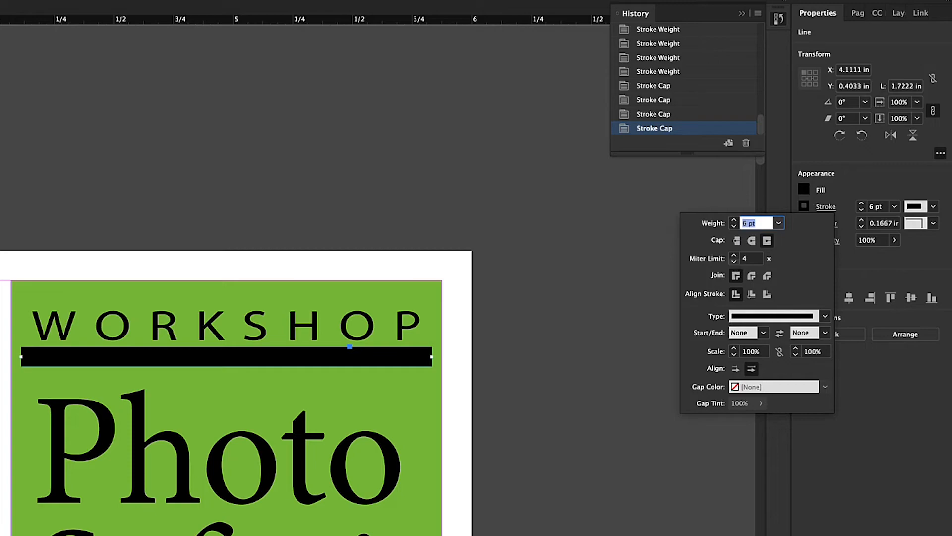
Lower the line's miter limit to 1 and raise it back to 4
click(734, 261)
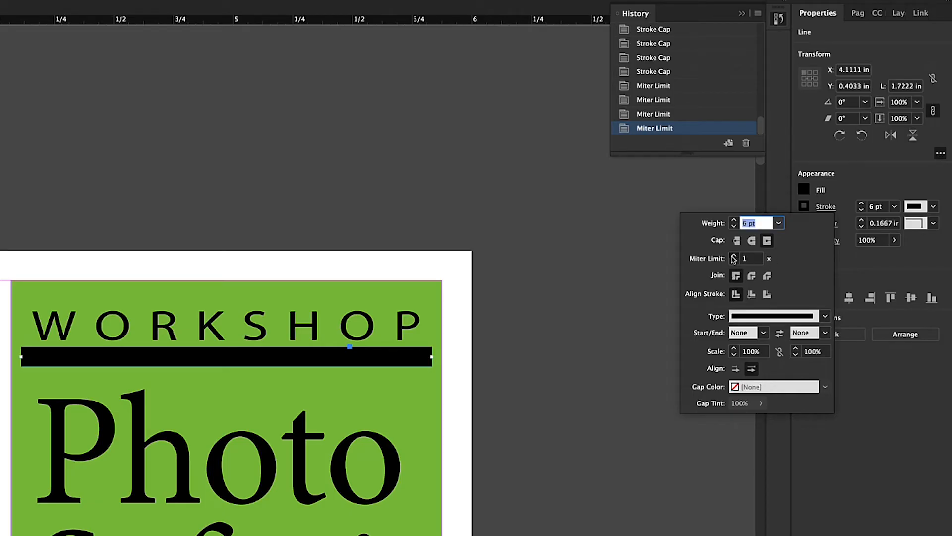
click(734, 256)
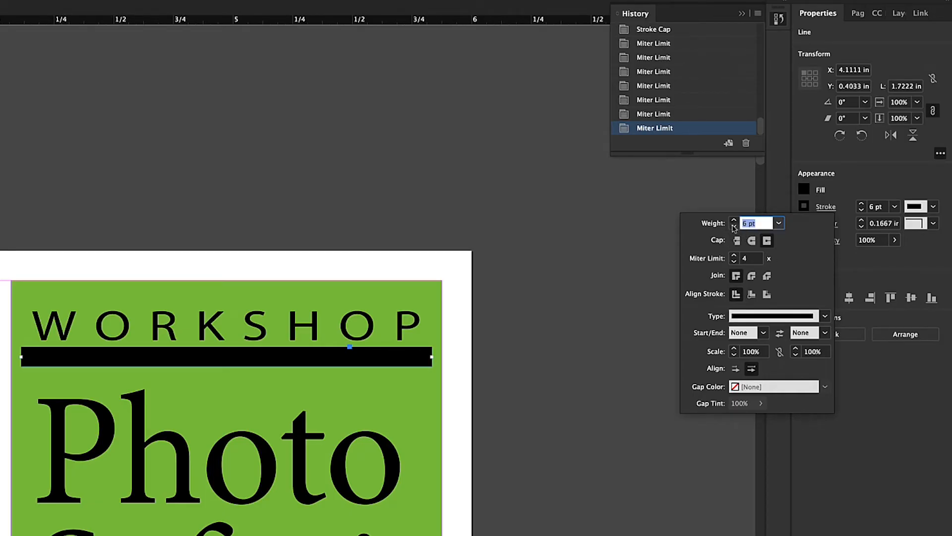
Lower the stroke weight of the line under "WORKSHOP" to 2 pt and raise it to 3 pt
click(734, 226)
click(734, 226)
click(734, 226)
click(734, 227)
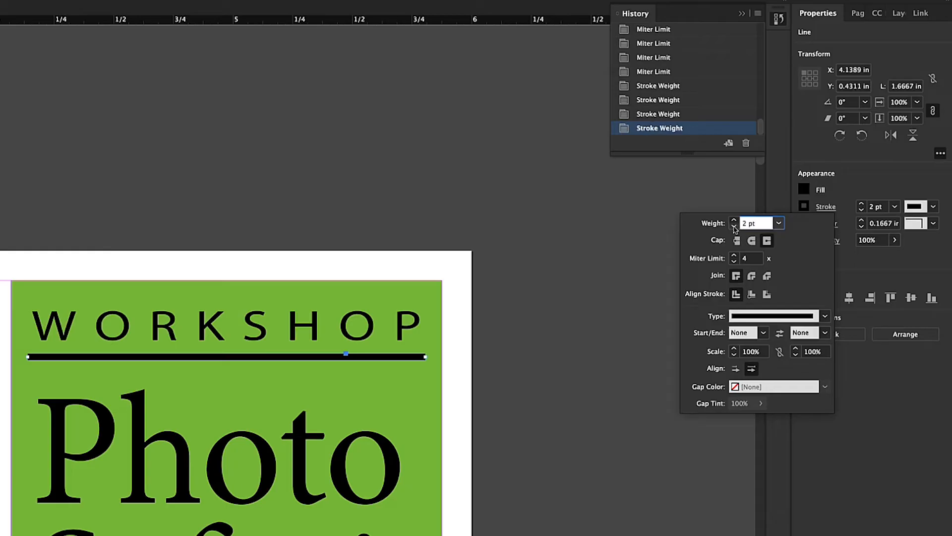
click(734, 220)
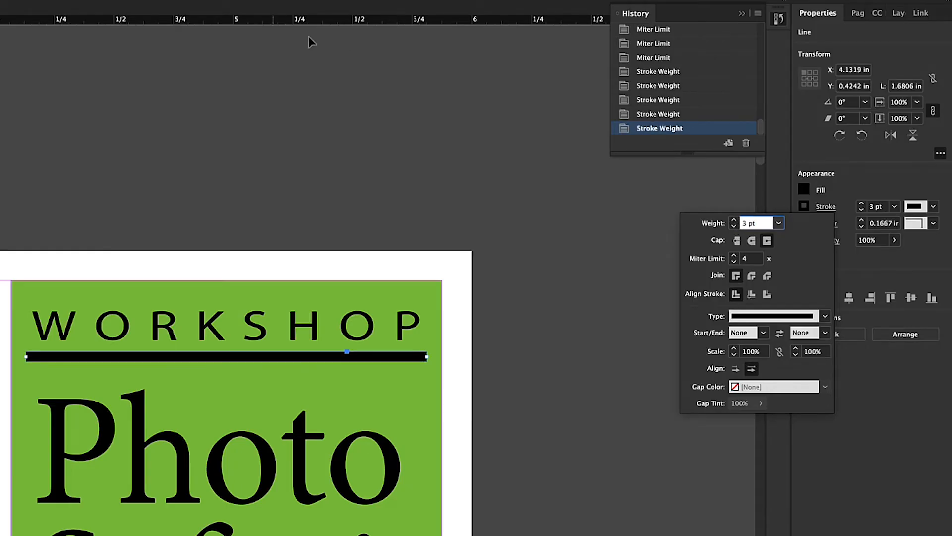
key(Return)
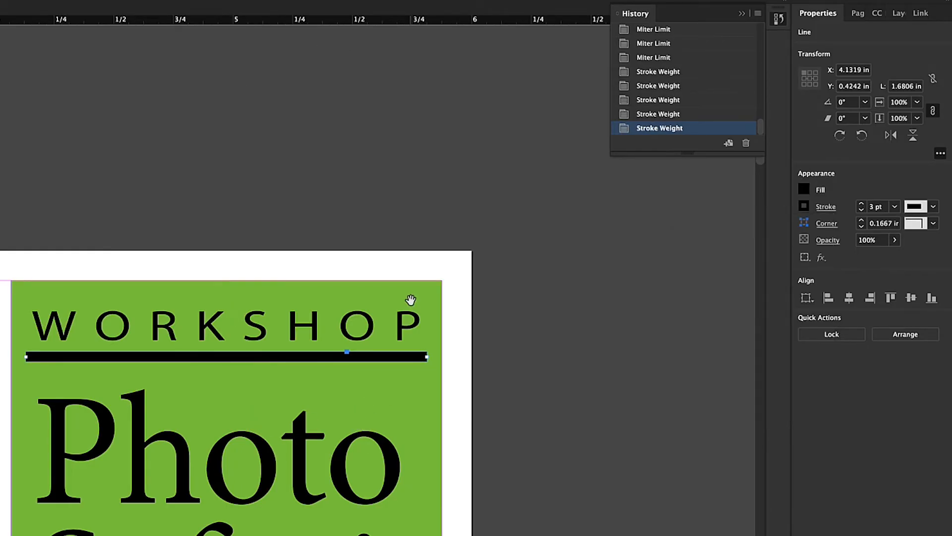
Select the line under "WORKSHOP" and set its fill to the magenta swatch C=0 M=100 Y=0 K=0
drag(428, 436, 523, 238)
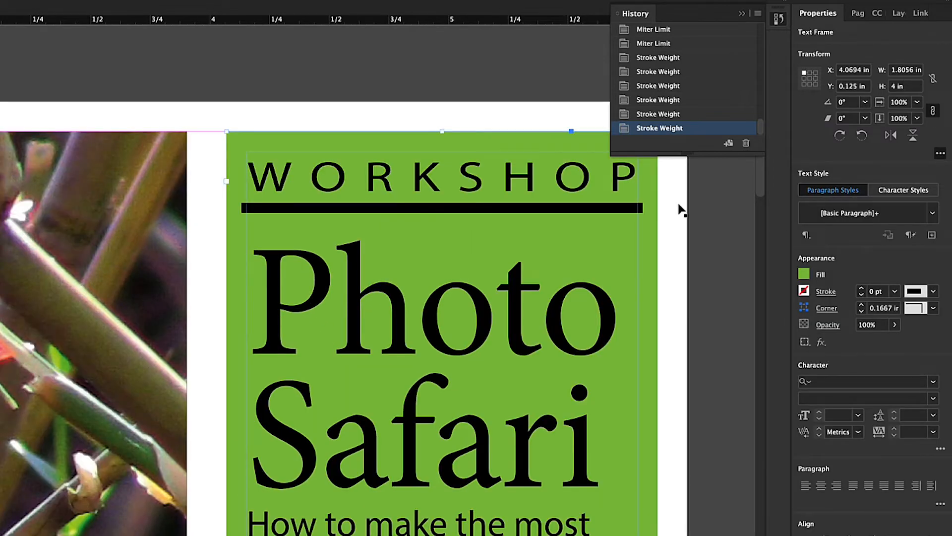
click(466, 208)
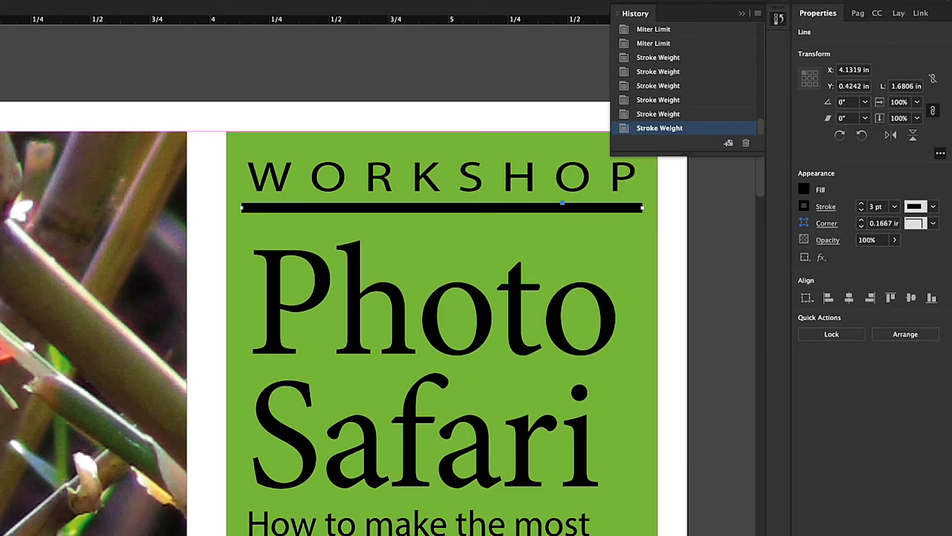
click(804, 189)
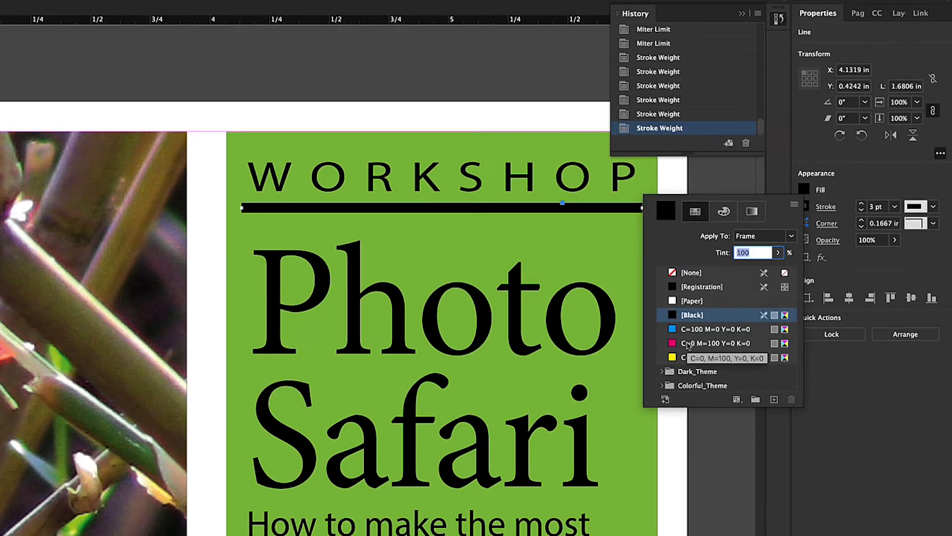
click(699, 343)
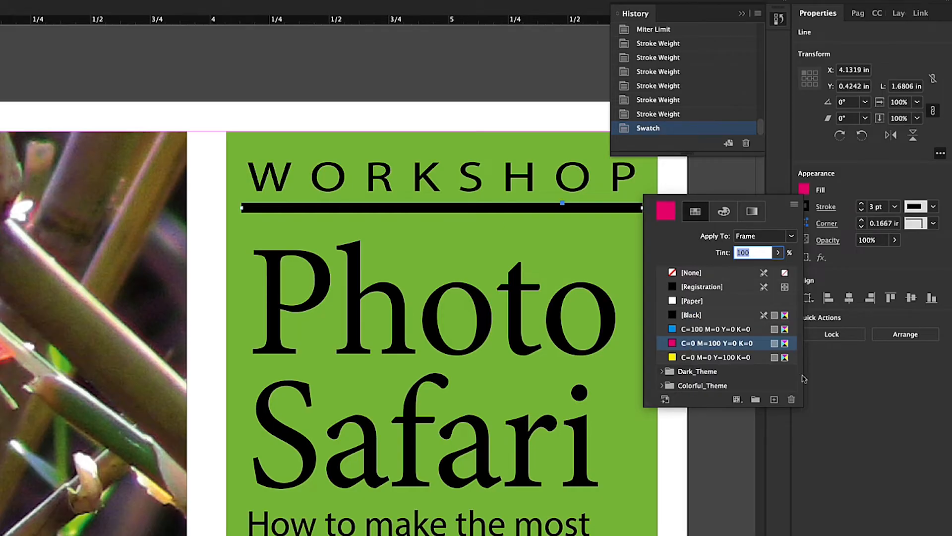
click(846, 389)
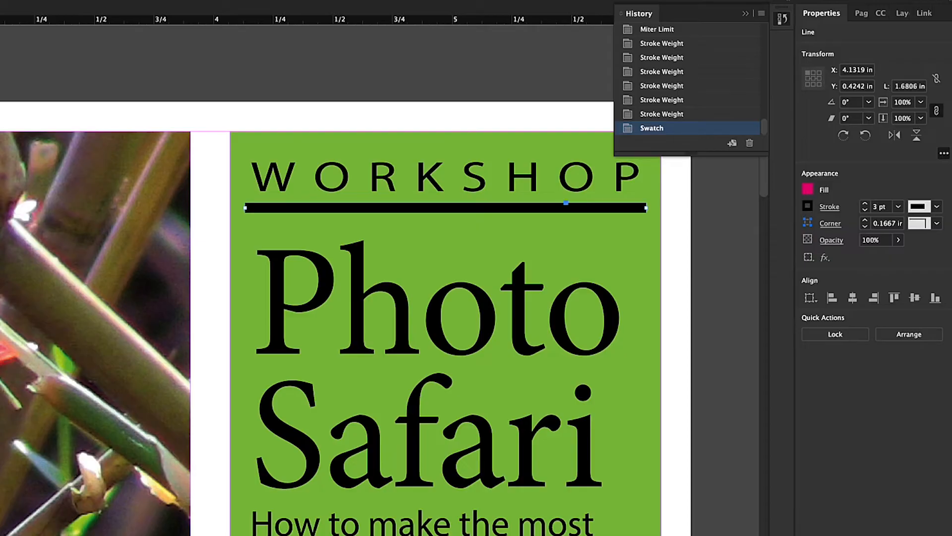
Set the stroke colour of the line under "WORKSHOP" to the magenta swatch C=0 M=100 Y=0 K=0
click(808, 206)
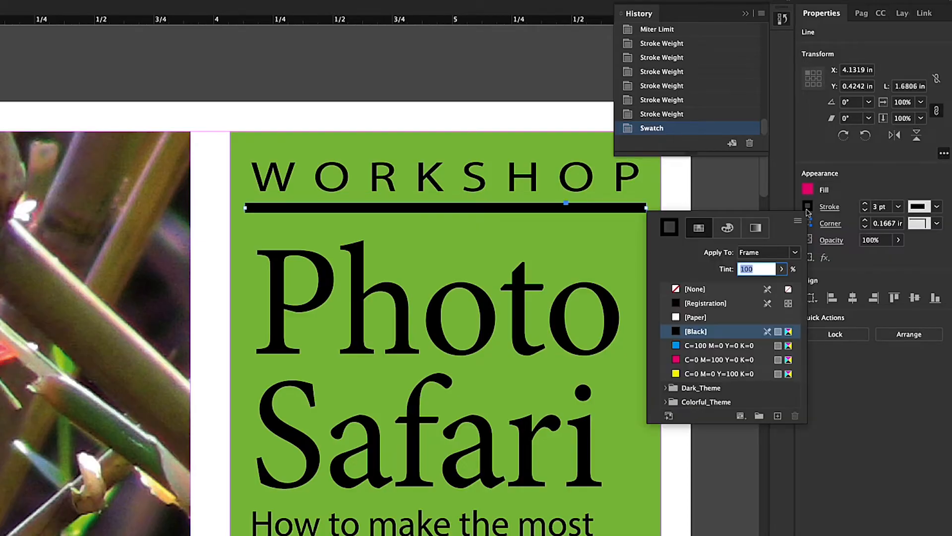
click(712, 359)
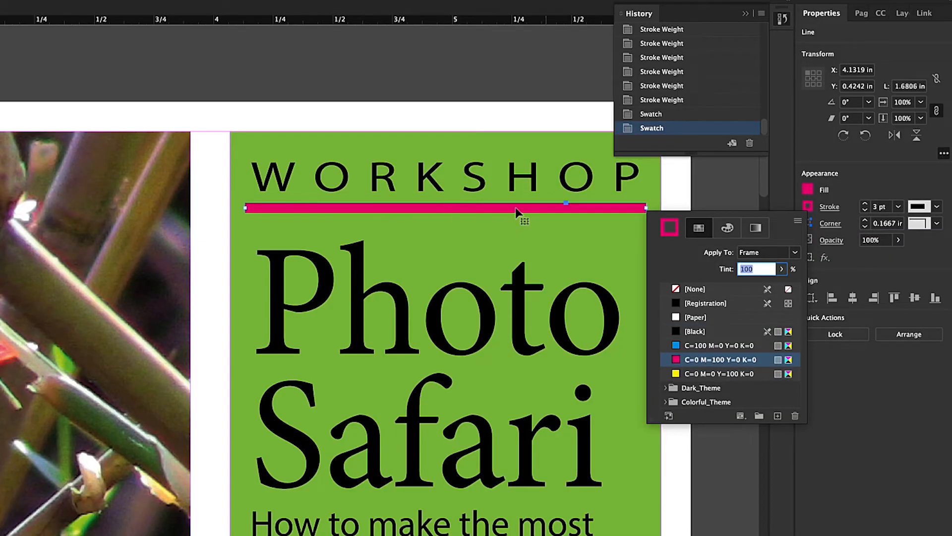
click(724, 192)
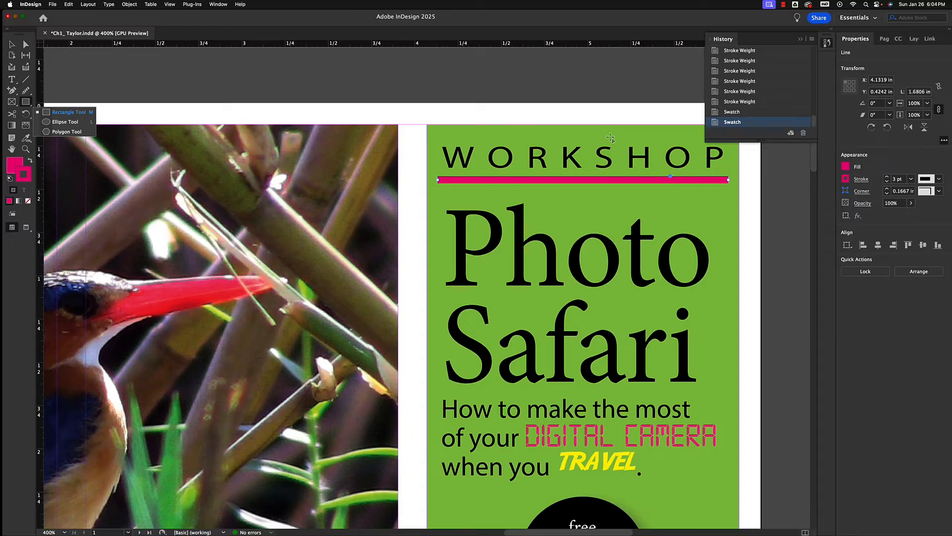
Move the History panel aside and reposition the magenta line under "WORKSHOP" vertically to Y 0.42 in
click(13, 46)
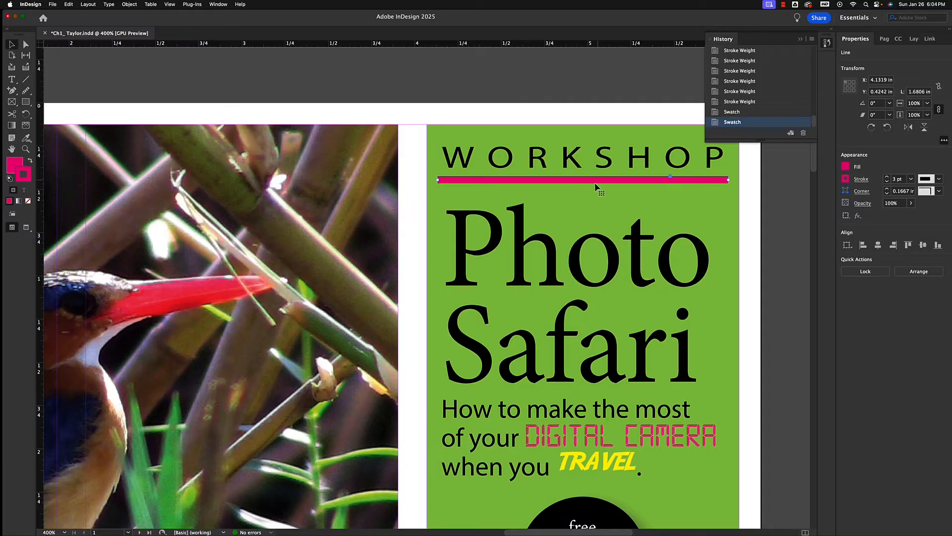
mouse_move(590, 182)
mouse_down()
mouse_move(580, 183)
mouse_move(592, 181)
mouse_up()
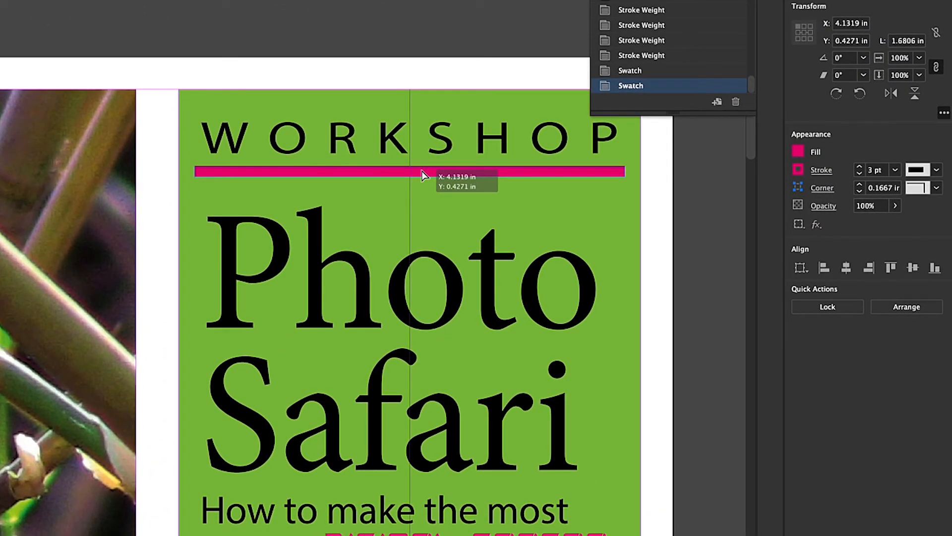
drag(423, 175, 423, 173)
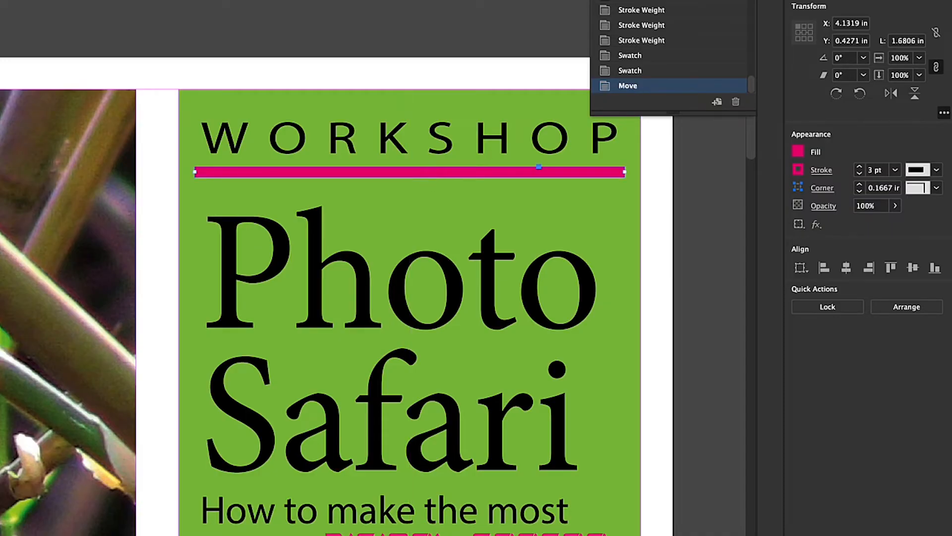
drag(615, 7, 696, 0)
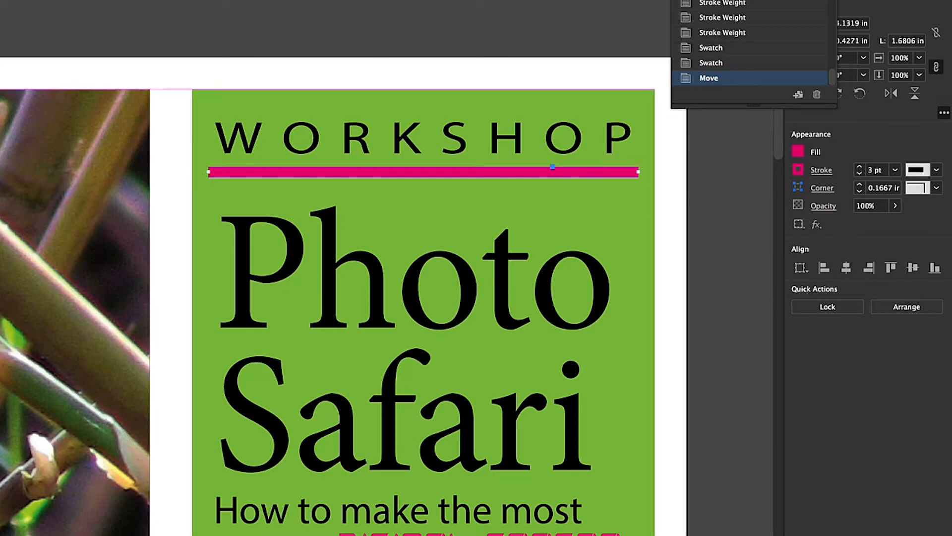
drag(0, 43, 209, 56)
scroll(128, 97, left, 5)
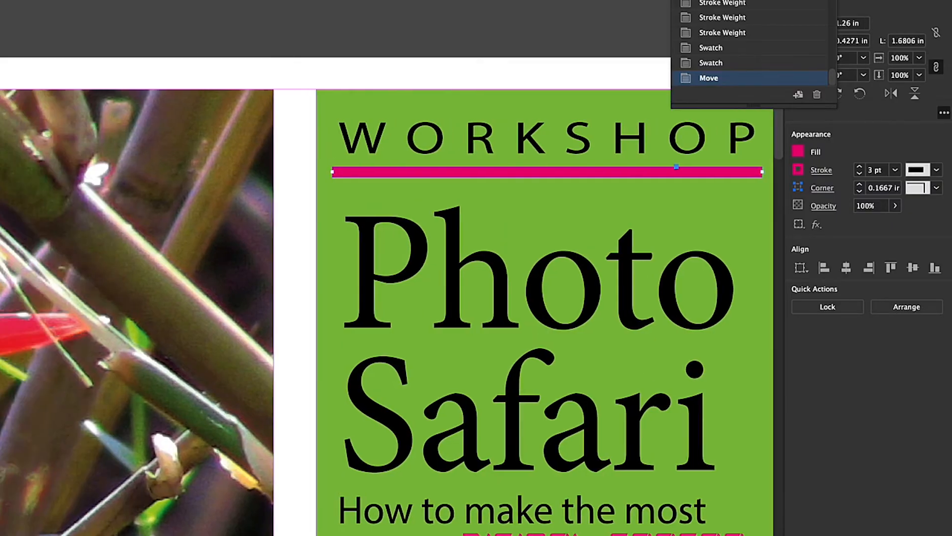
scroll(565, 197, right, 4)
scroll(442, 221, up, 1)
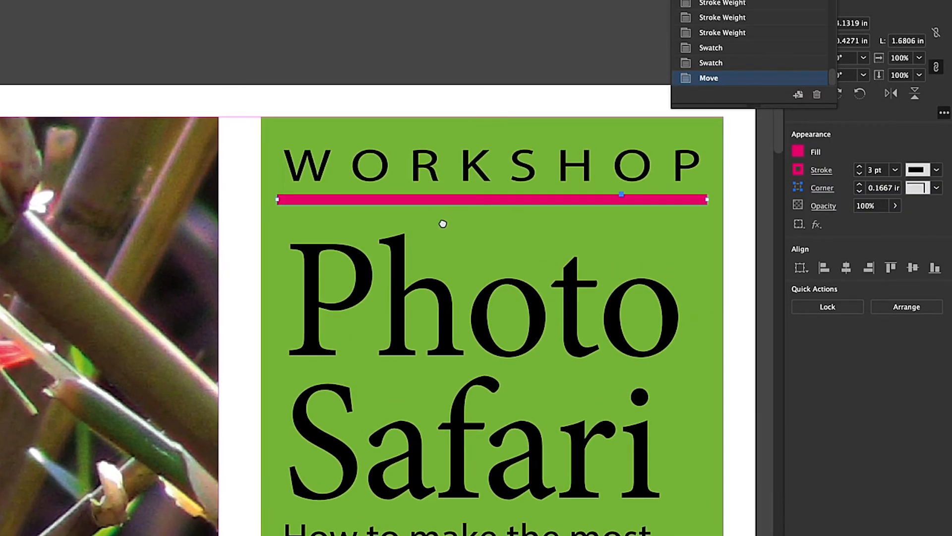
drag(498, 207, 471, 211)
drag(479, 205, 495, 201)
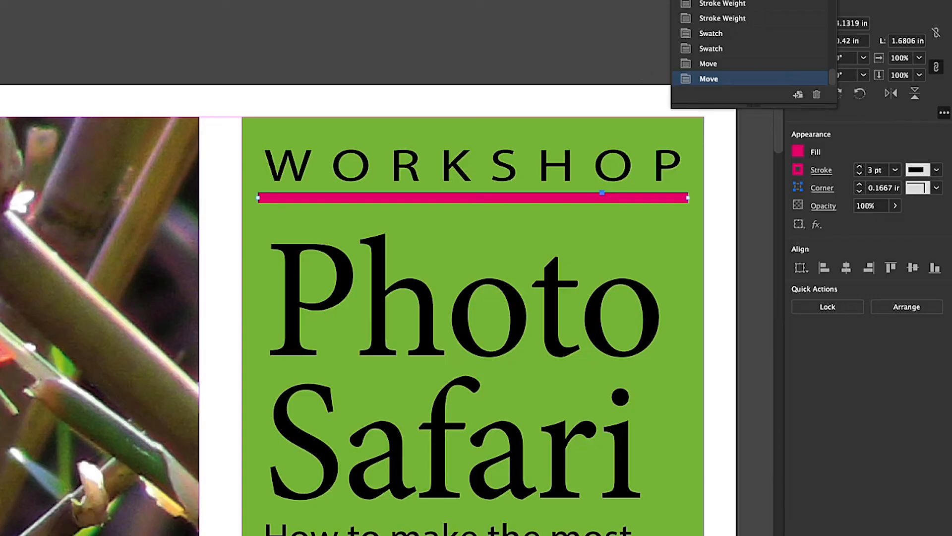
Try the White Diamond stroke type on the line under "WORKSHOP" and replace it with Wavy
mouse_move(620, 1)
mouse_down()
mouse_move(595, 1)
mouse_move(615, 1)
mouse_up()
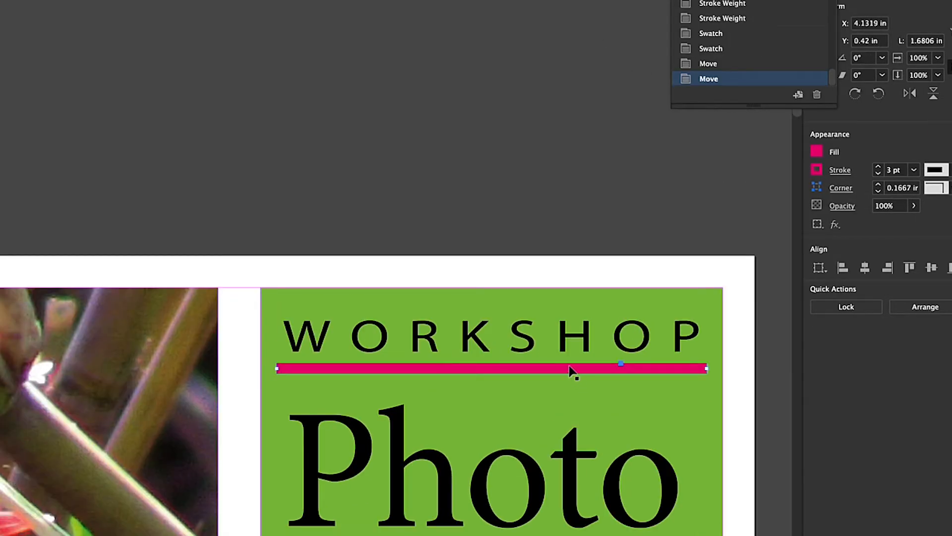
drag(496, 1, 480, 1)
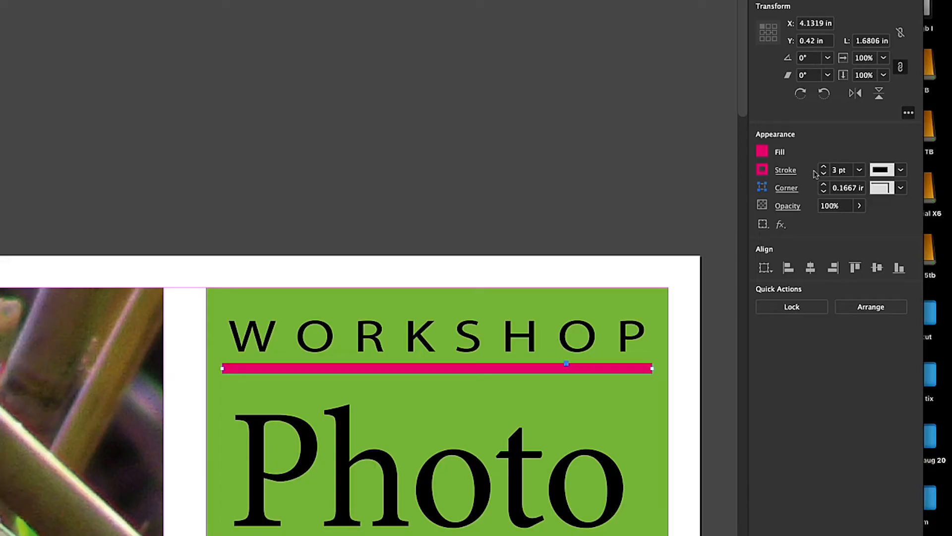
click(902, 170)
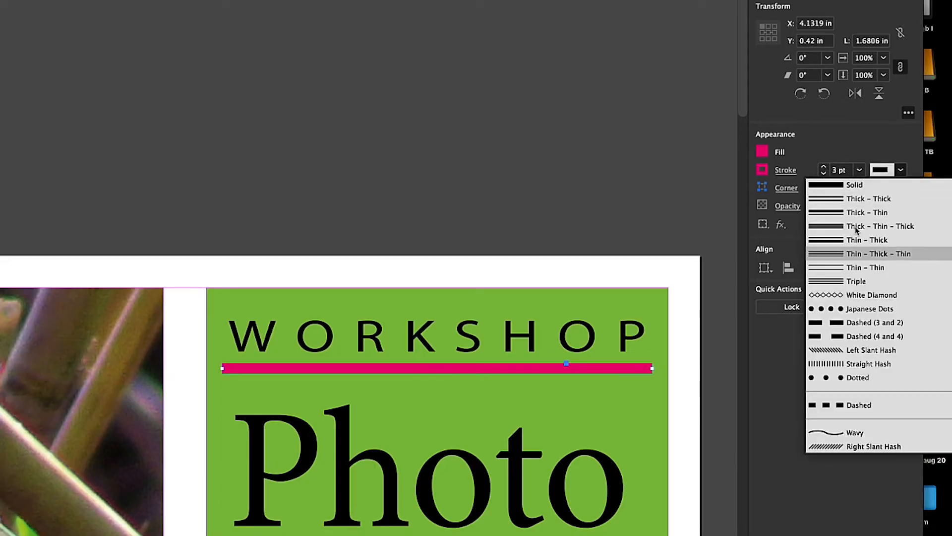
click(834, 296)
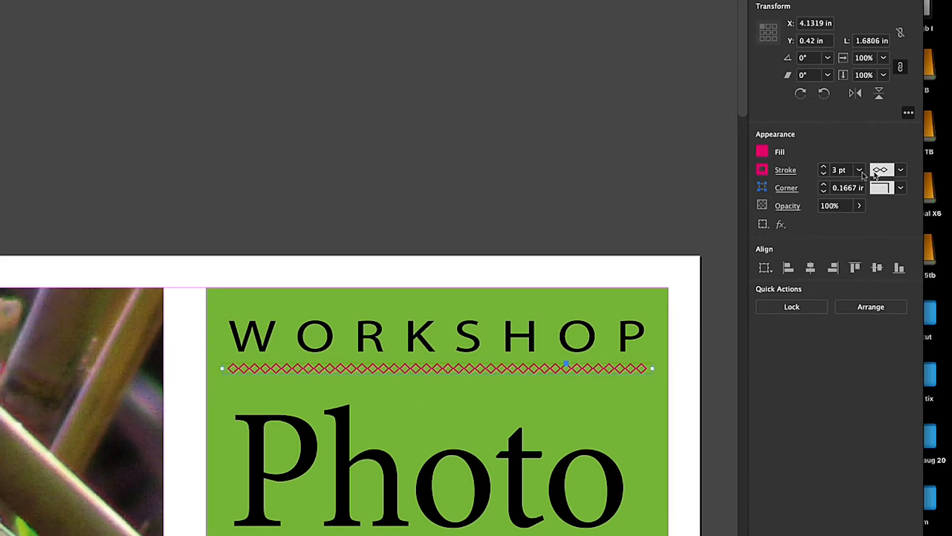
click(902, 171)
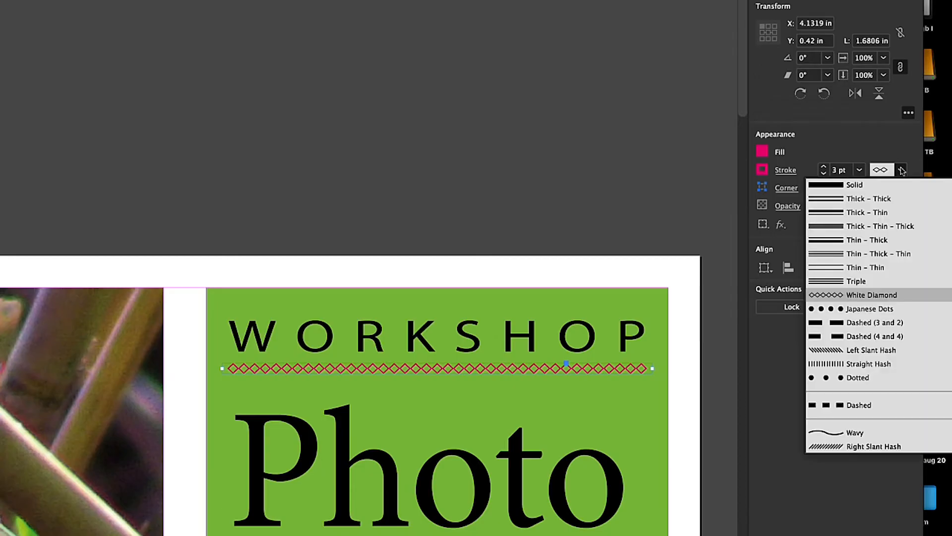
click(844, 433)
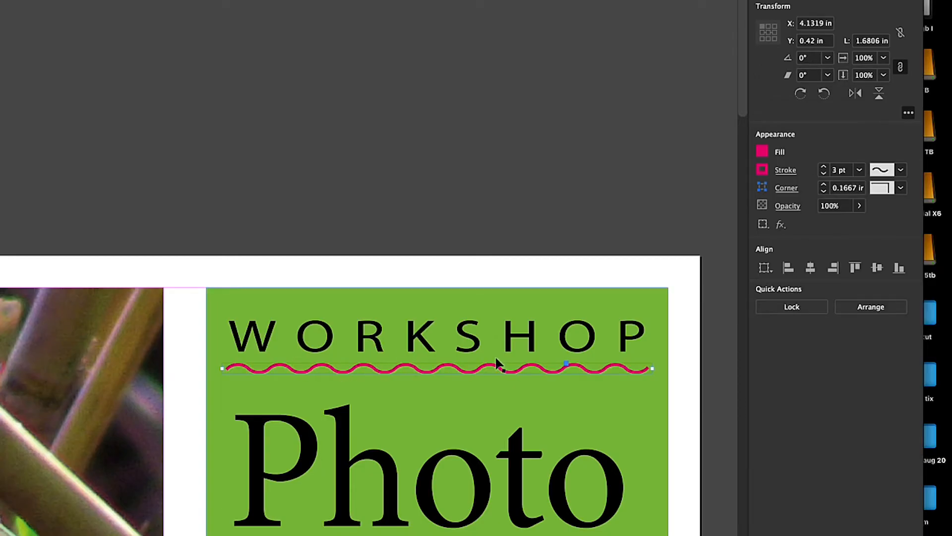
Try the wavy line's stroke weight at 1 pt and 8 pt, and bring it to 5 pt
click(824, 174)
click(824, 173)
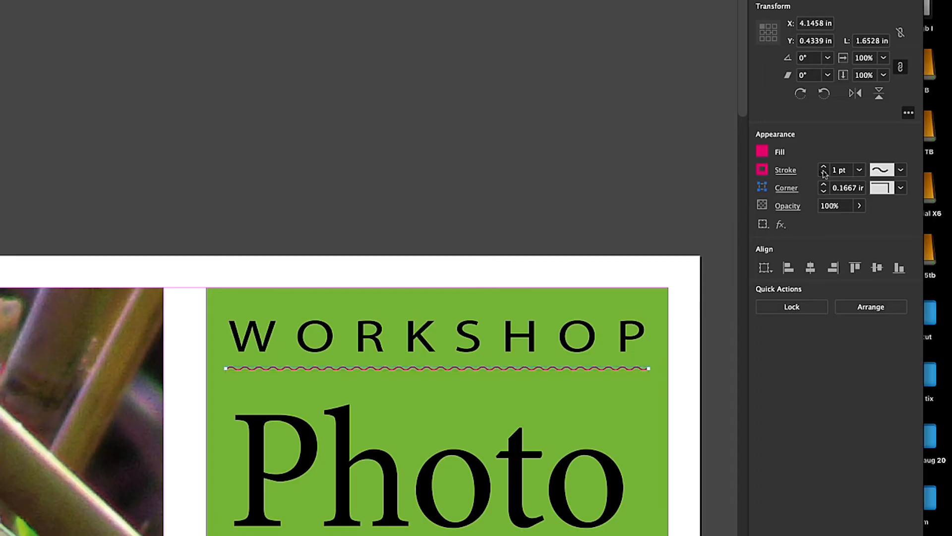
click(824, 173)
click(823, 167)
click(824, 167)
click(824, 167)
click(824, 167)
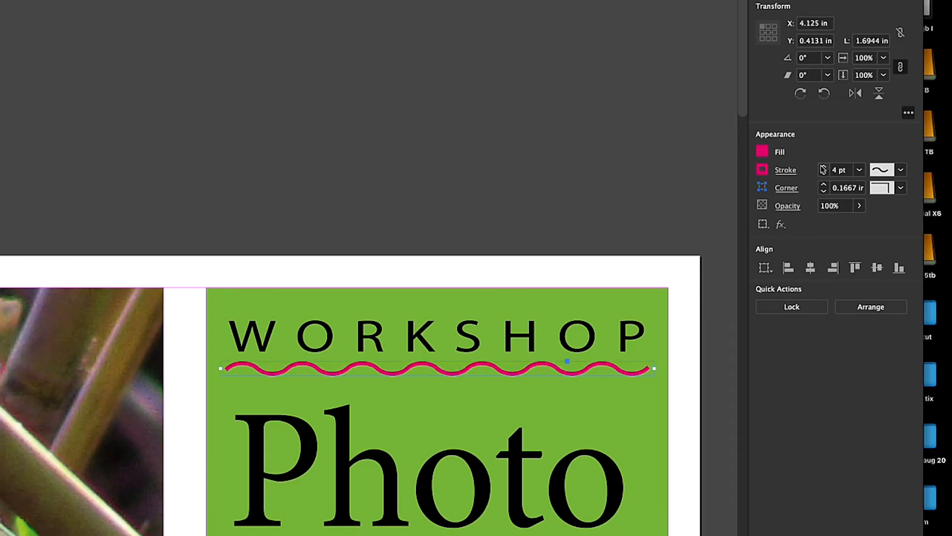
click(824, 167)
click(824, 168)
click(823, 167)
click(824, 167)
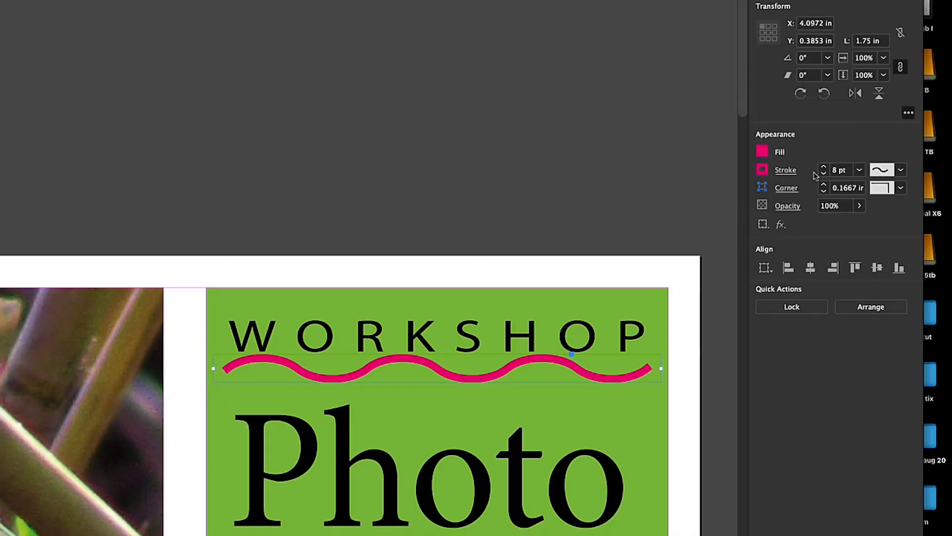
click(824, 174)
click(824, 174)
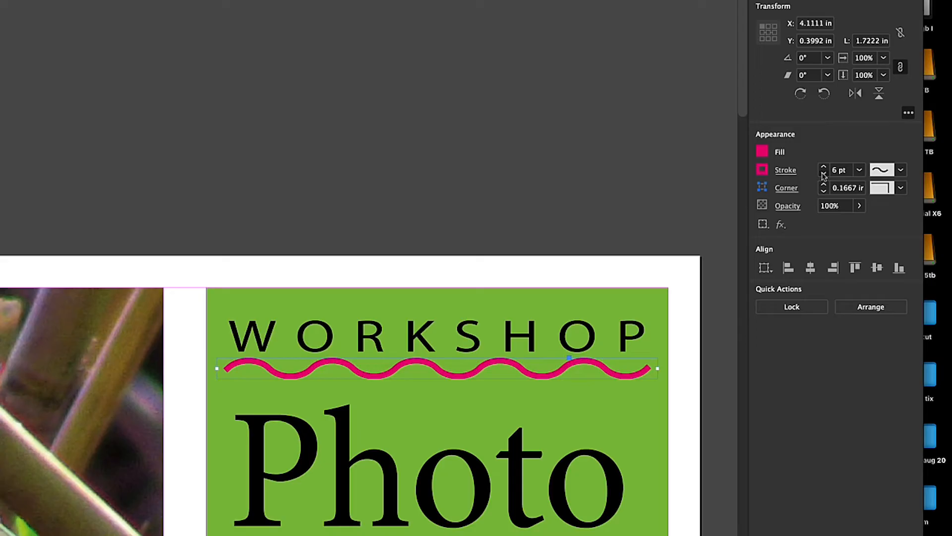
click(824, 175)
Change the line's stroke type to Dashed (3 and 2) and set its weight to 2 pt
click(901, 170)
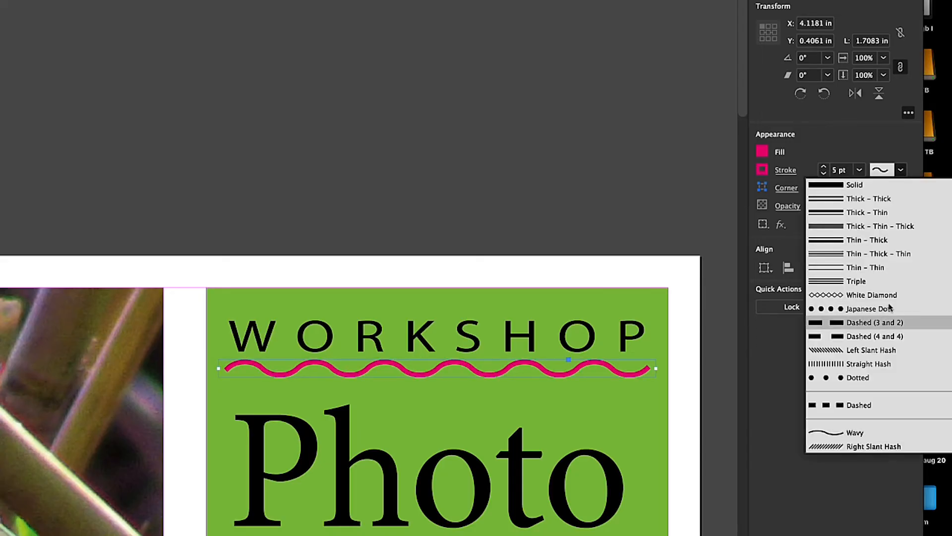
click(873, 322)
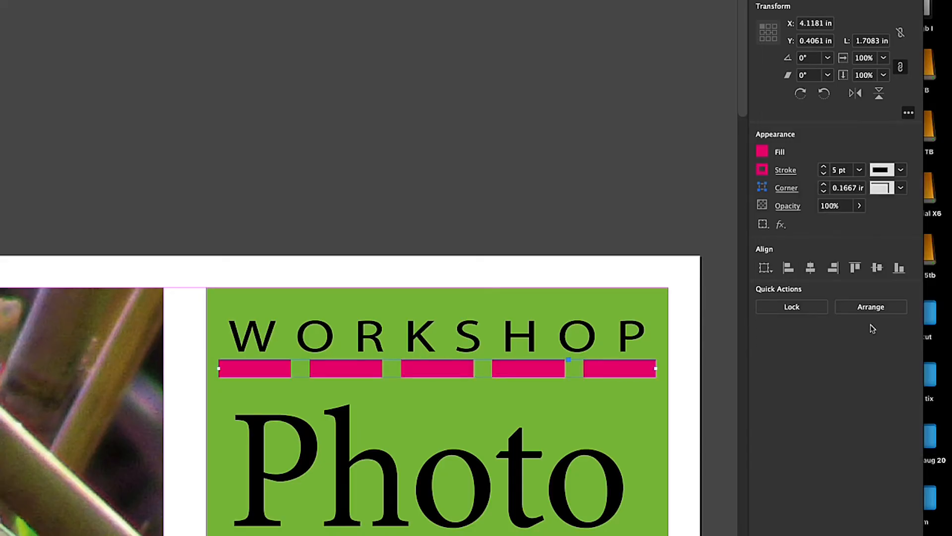
click(824, 174)
click(824, 174)
click(823, 175)
click(824, 175)
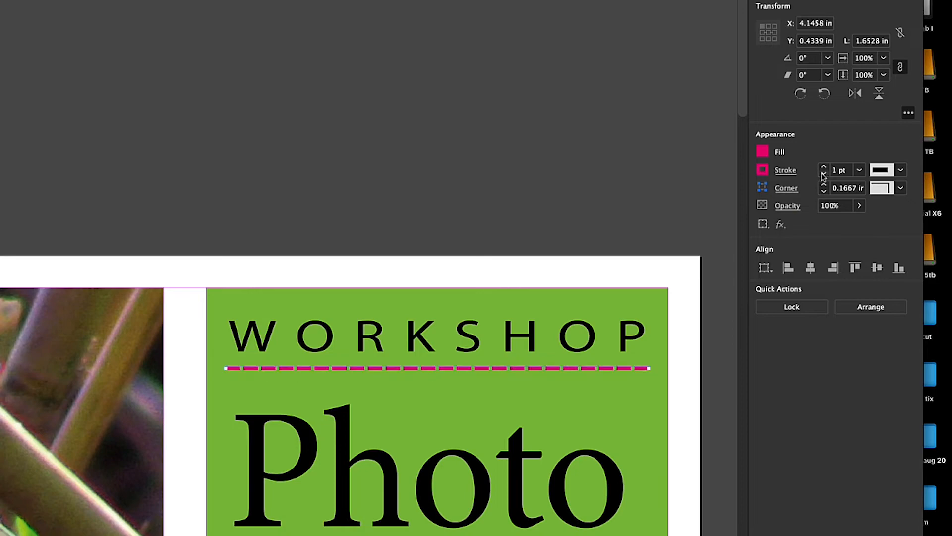
click(823, 166)
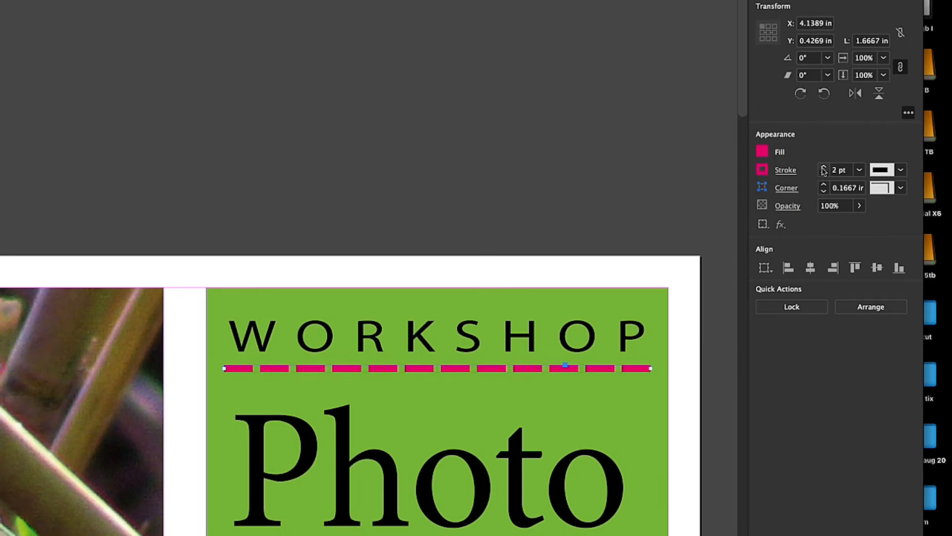
Change the line's stroke type to Right Slant Hash and set its weight to 5 pt
click(901, 170)
click(890, 446)
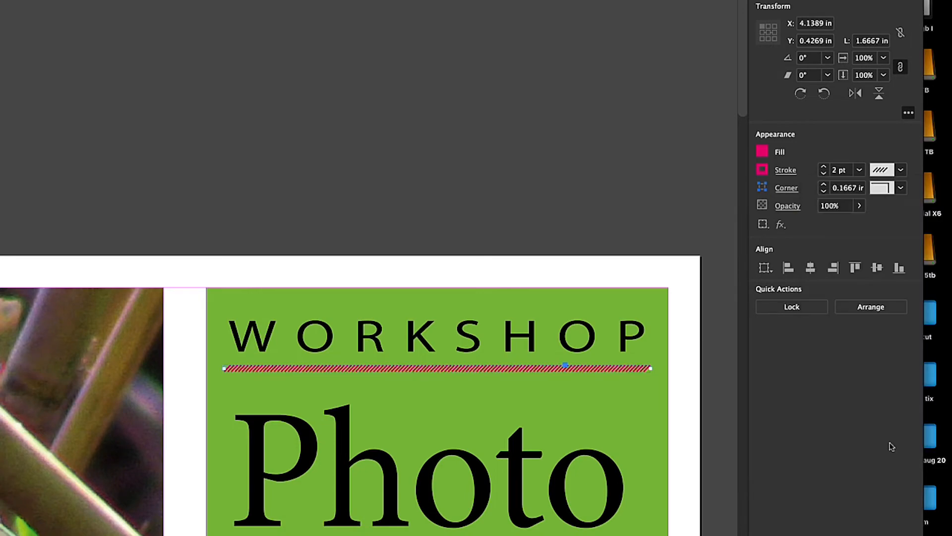
click(823, 168)
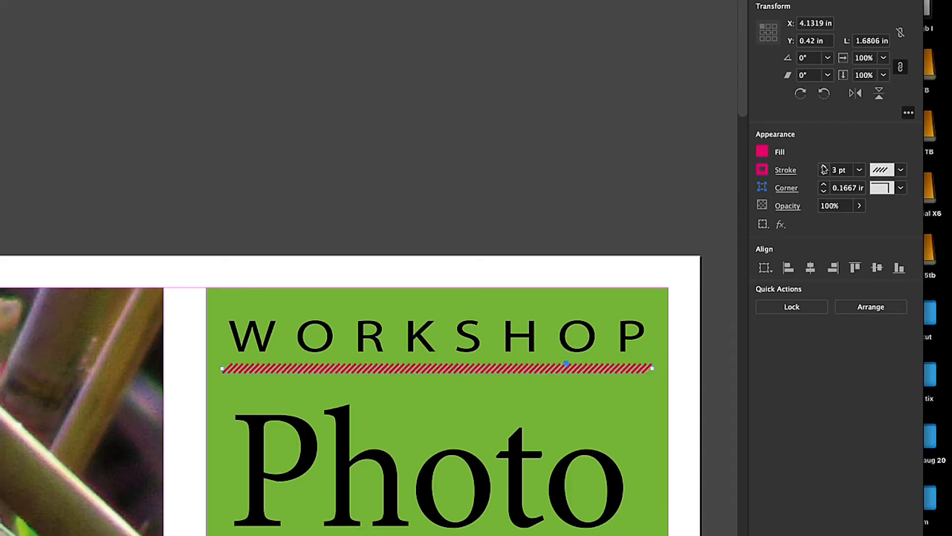
click(824, 167)
click(824, 167)
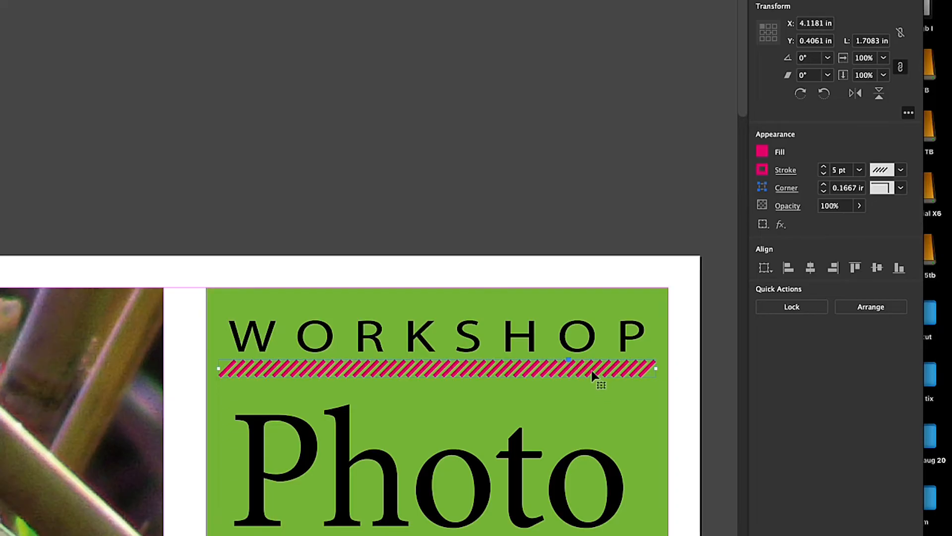
drag(595, 376, 594, 372)
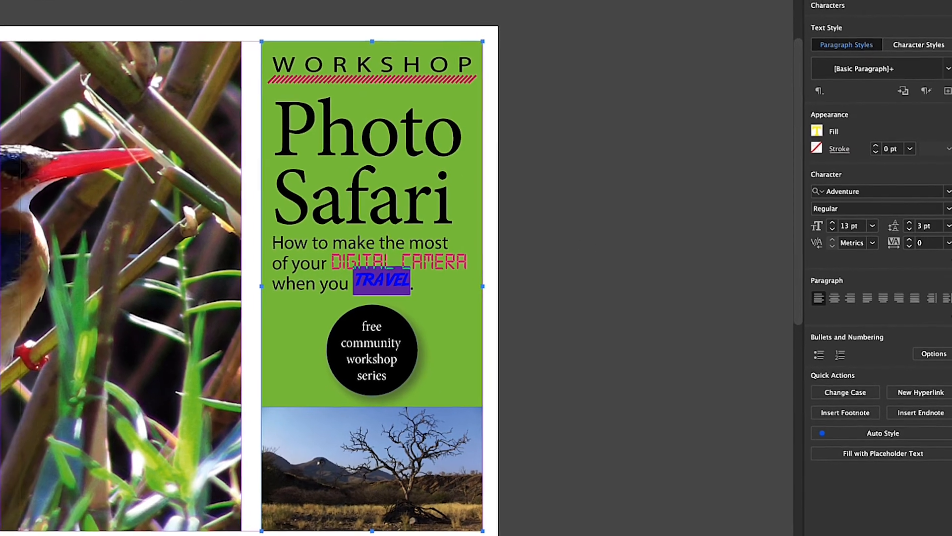
Leave text editing on "TRAVEL" and select the black circular text frame reading "free community workshop series"
key(Escape)
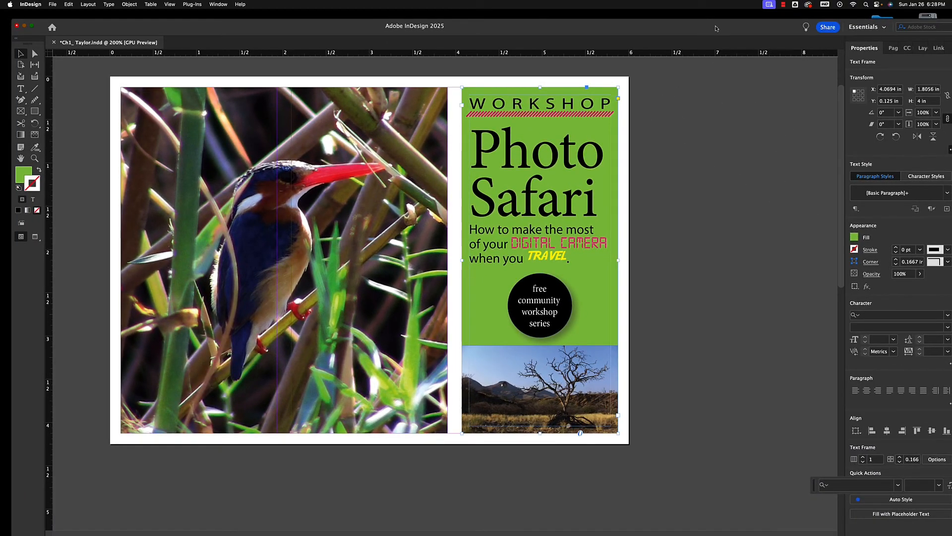
drag(716, 28, 715, 27)
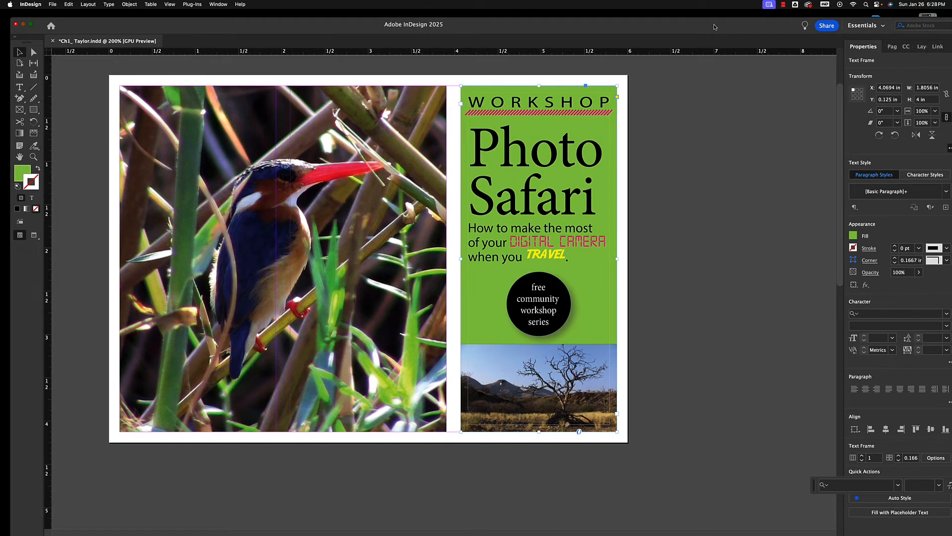
click(556, 292)
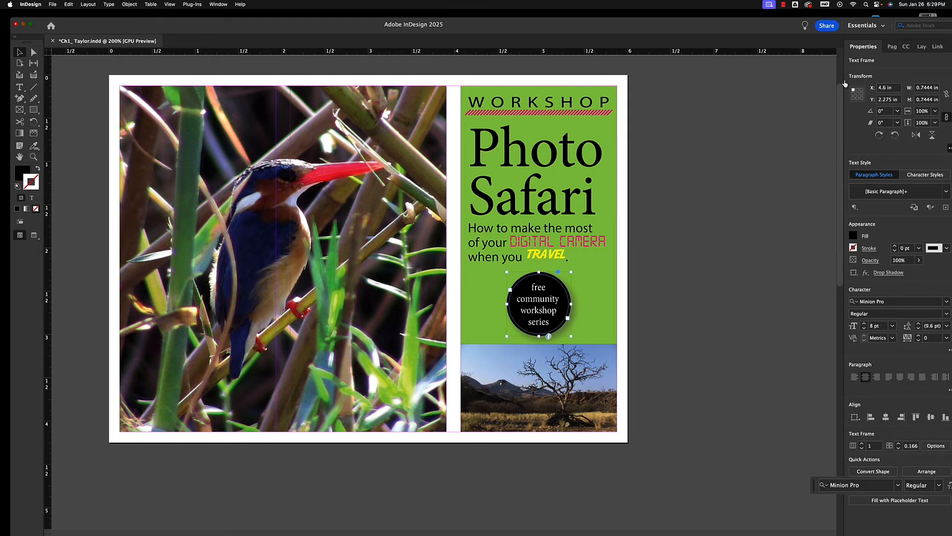
Undock and close the Properties panel group, and reset the Essentials workspace
drag(846, 83, 654, 33)
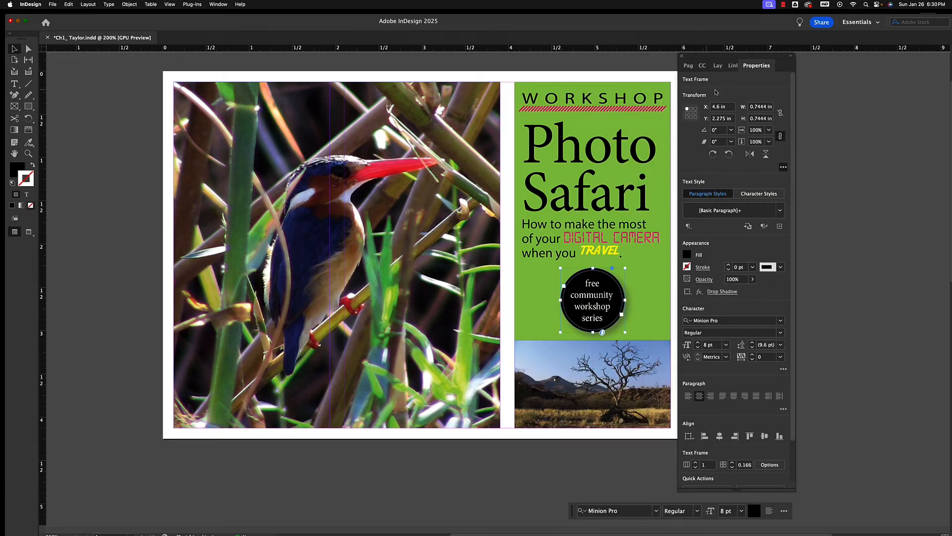
click(681, 56)
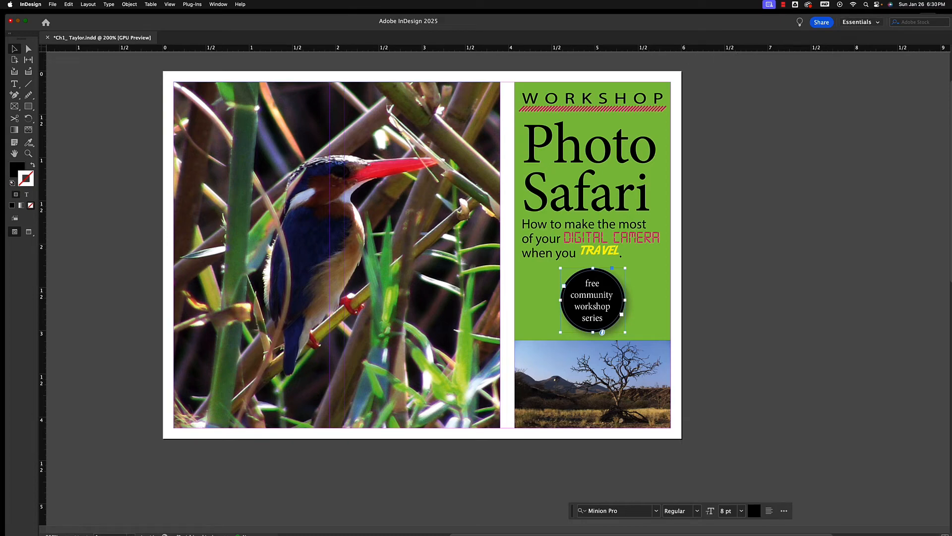
click(862, 22)
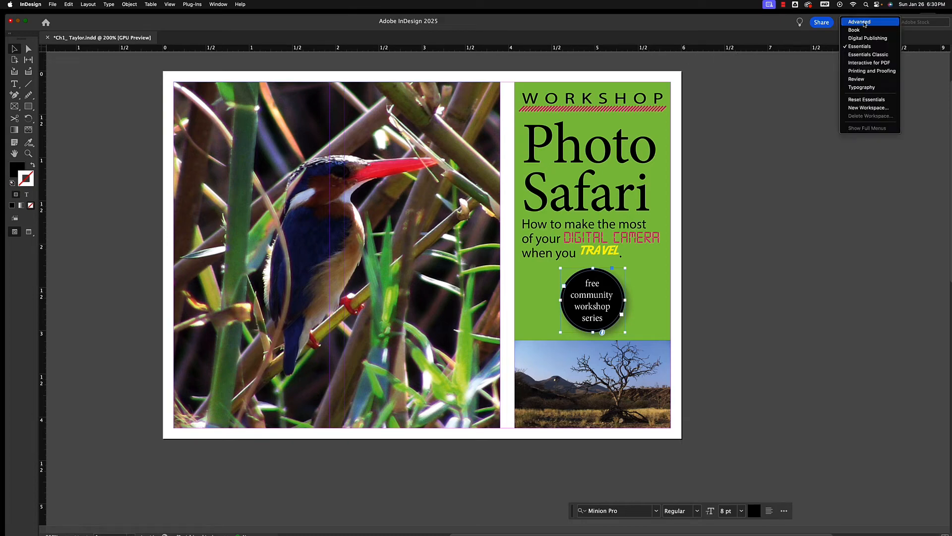
click(859, 100)
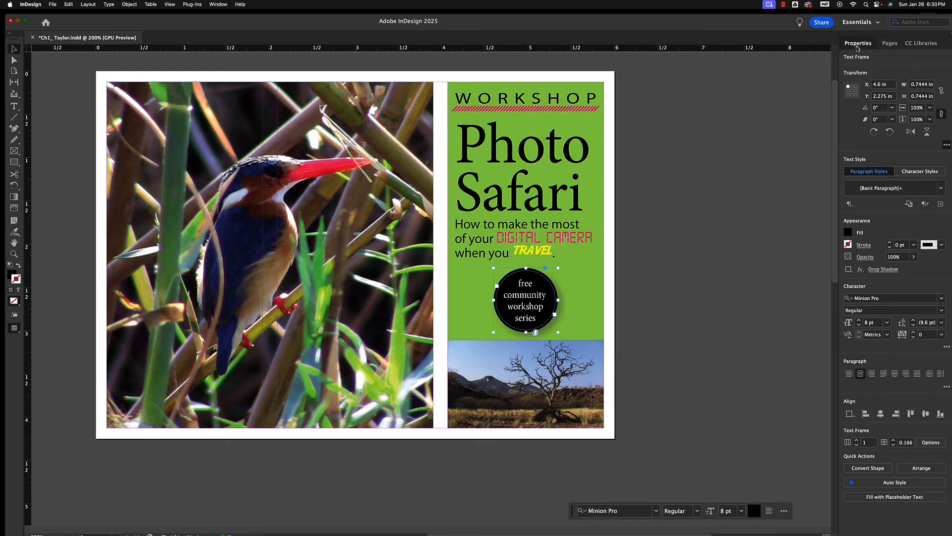
Float the Properties panel on its own, shorten it and place it just beside the postcard's photo-workshop side
drag(856, 47, 704, 100)
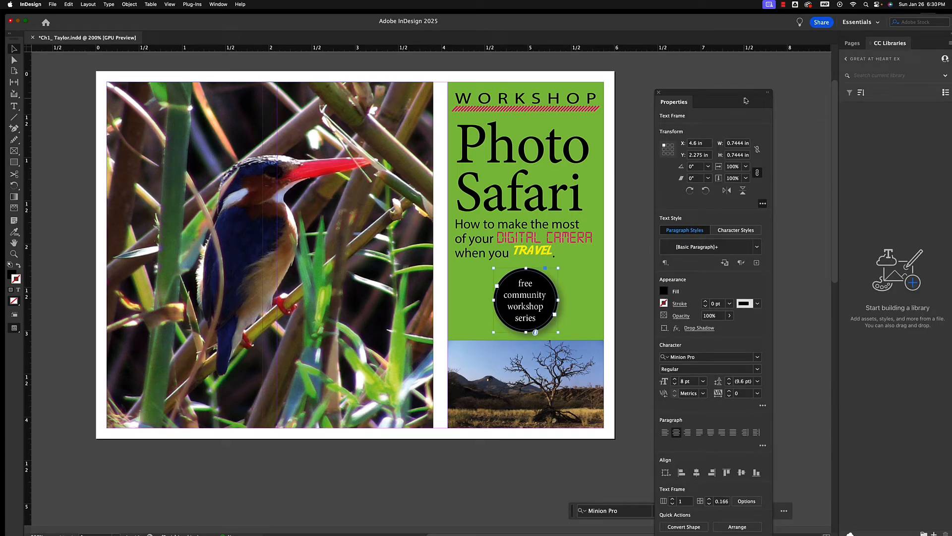
drag(739, 94, 705, 15)
drag(679, 523, 670, 373)
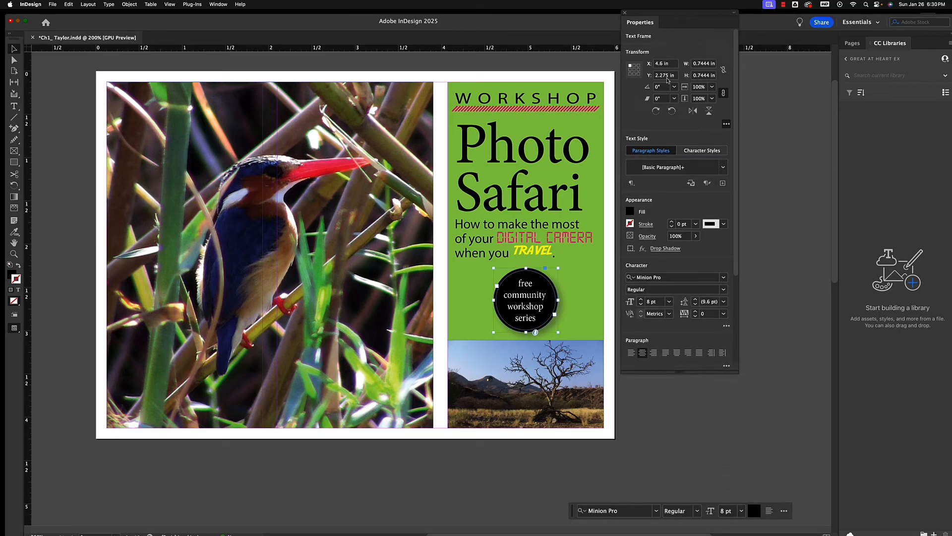
drag(674, 15, 667, 75)
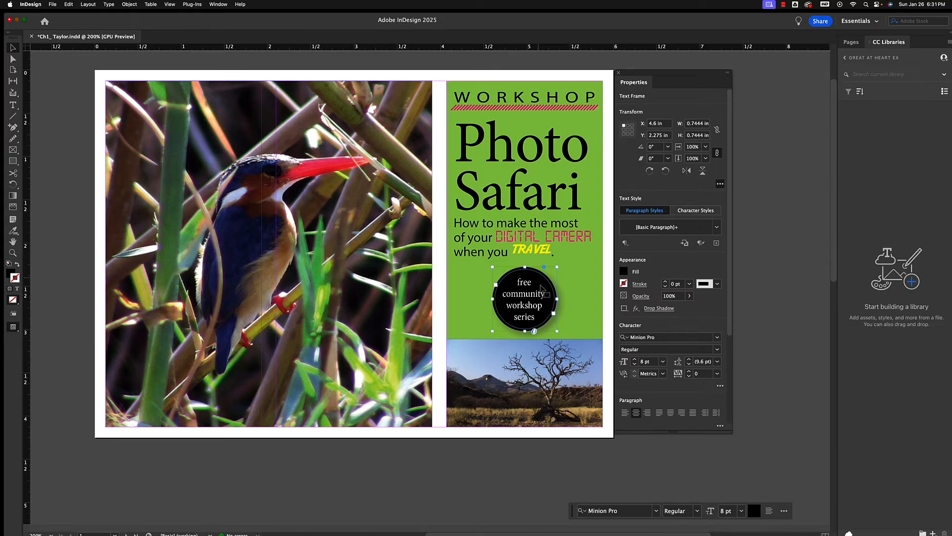
Set the circular text frame's fill to the magenta swatch C=0 M=100 Y=0 K=0
click(623, 271)
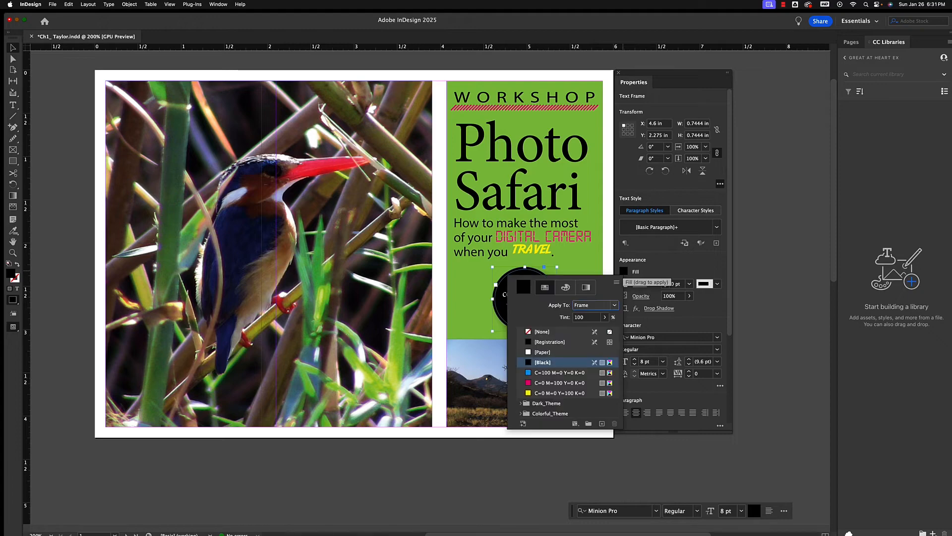
click(547, 384)
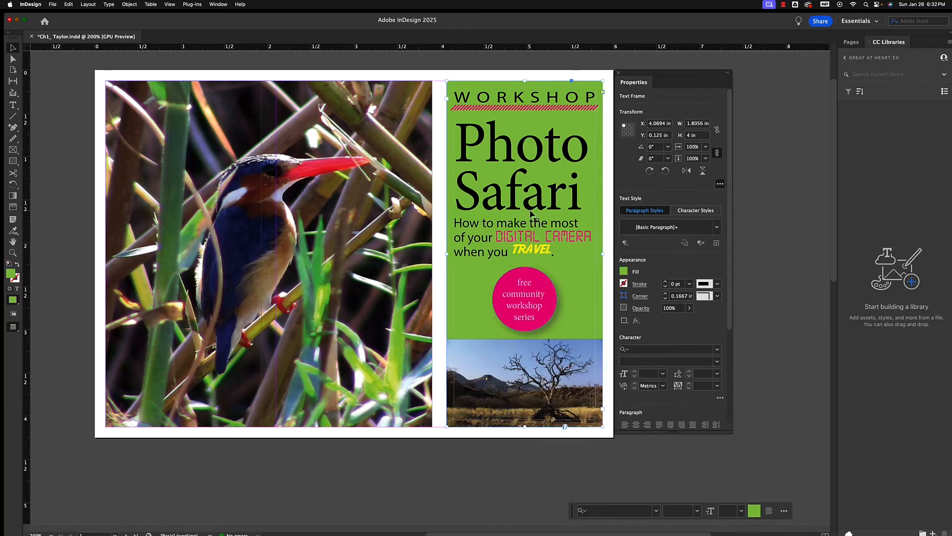
Change the font of the word "TRAVEL" to Acier BAT and leave text editing
click(545, 253)
click(13, 105)
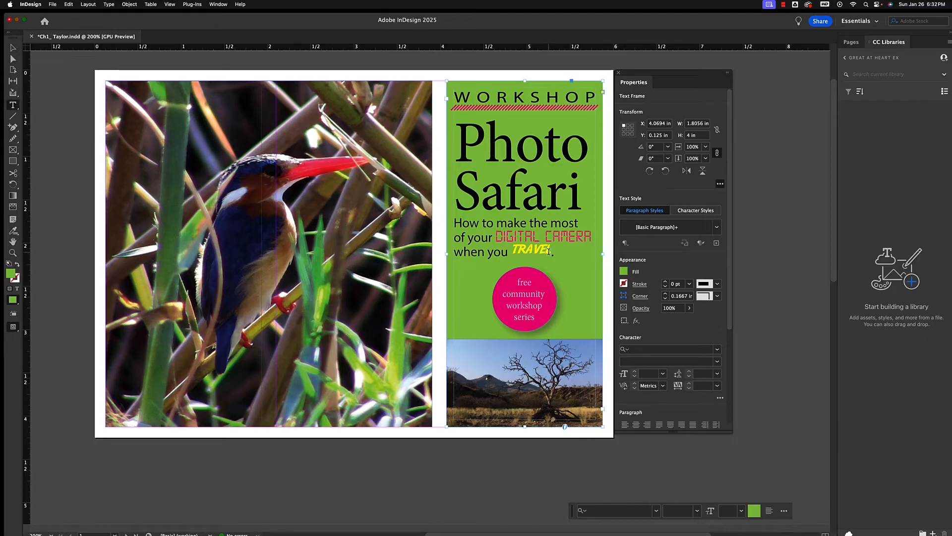
drag(548, 251, 514, 250)
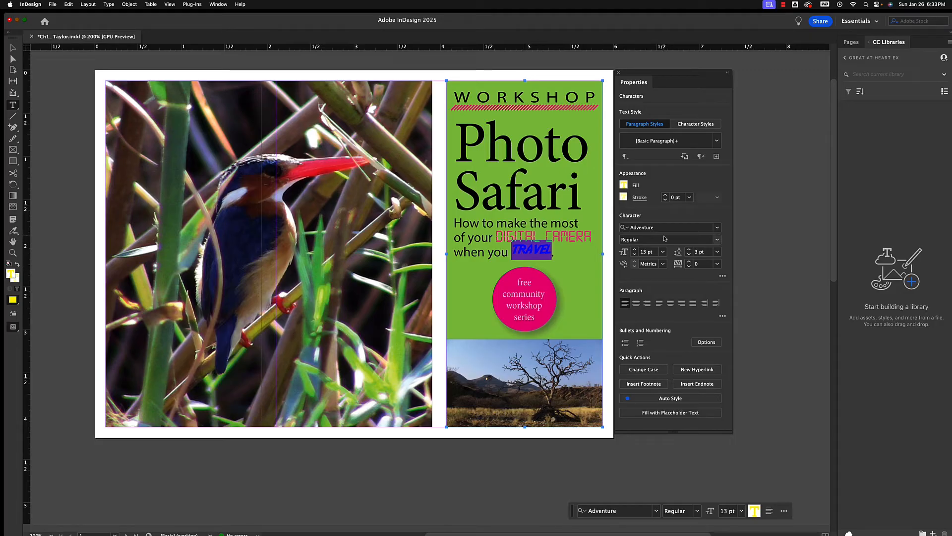
click(717, 228)
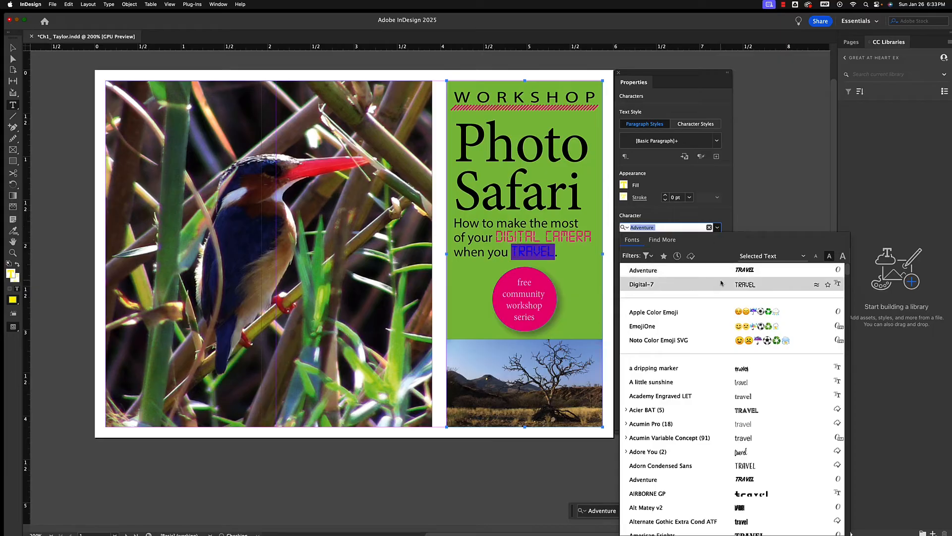
scroll(721, 283, down, 3)
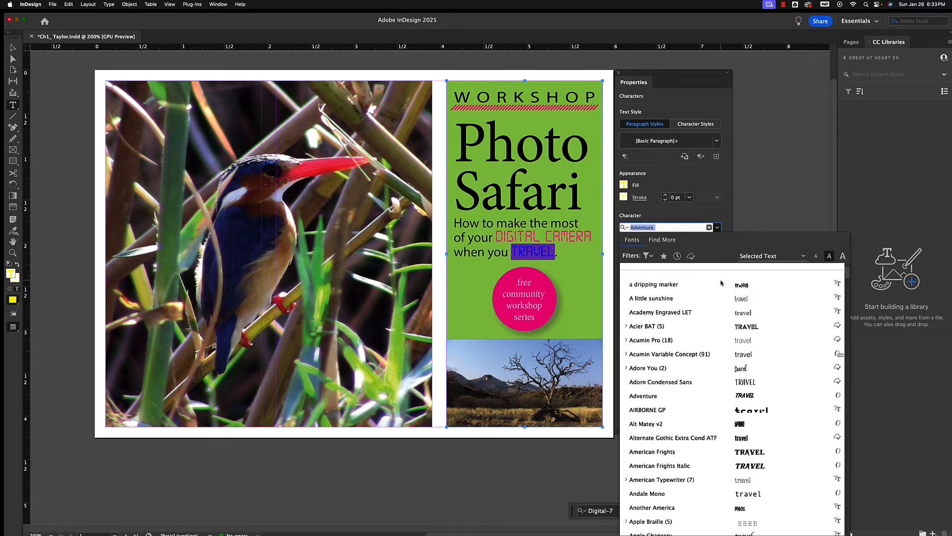
click(746, 326)
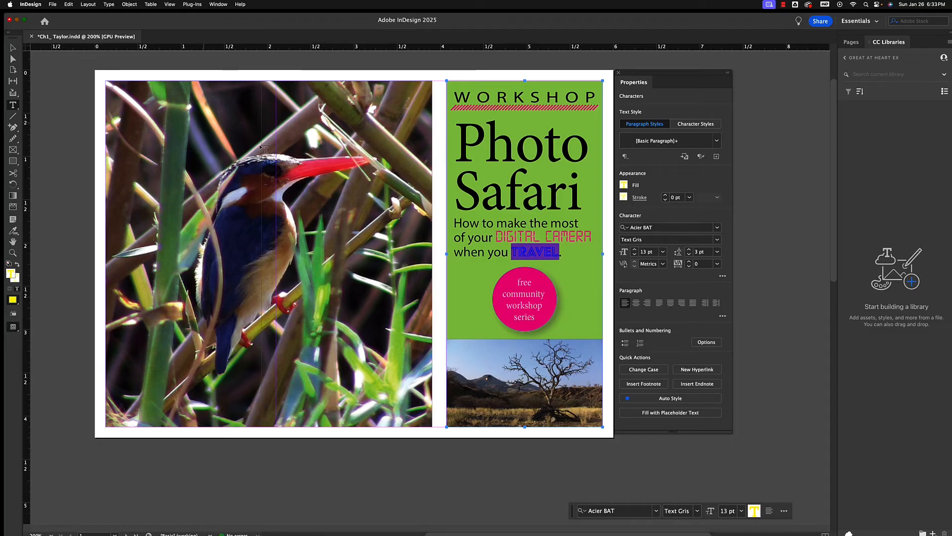
key(Escape)
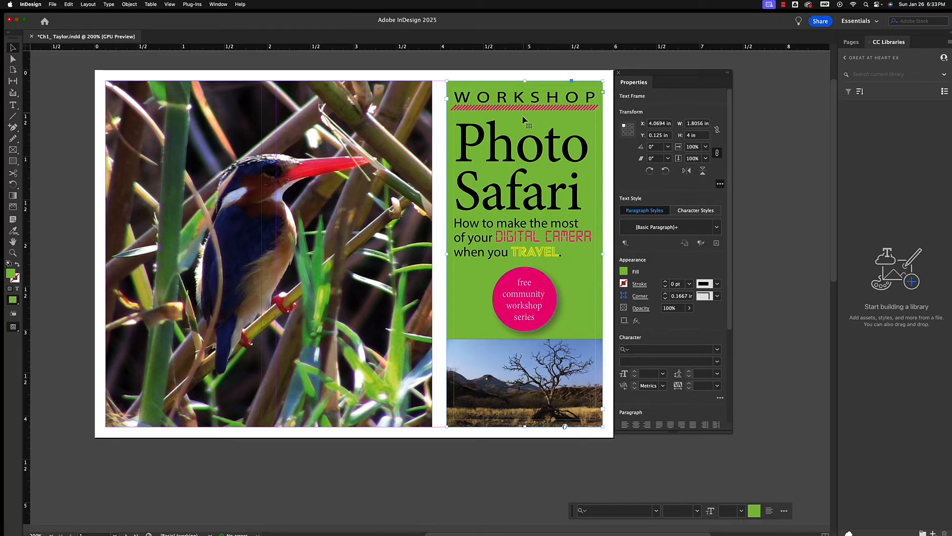
Nudge the hashed line under "WORKSHOP" slightly down and set the "Photo Safari" title's font to League Gothic
drag(522, 107, 522, 111)
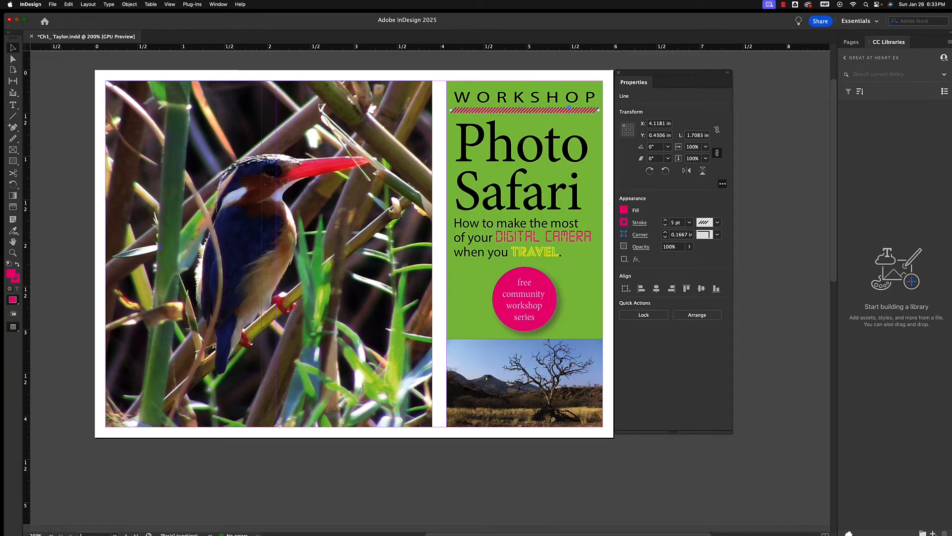
click(13, 105)
mouse_move(580, 208)
mouse_down()
mouse_move(543, 132)
mouse_move(456, 128)
mouse_move(488, 171)
mouse_move(573, 191)
mouse_move(580, 208)
mouse_up()
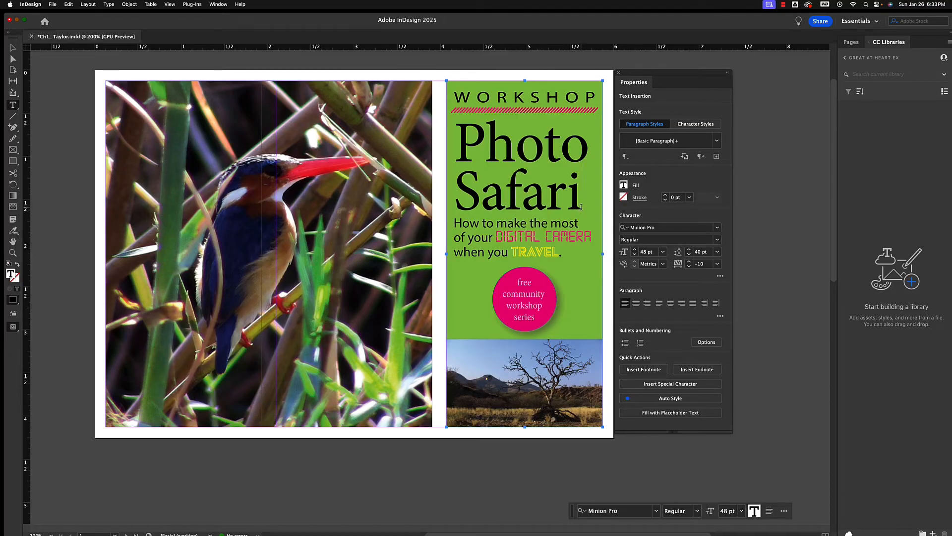
drag(581, 208, 454, 148)
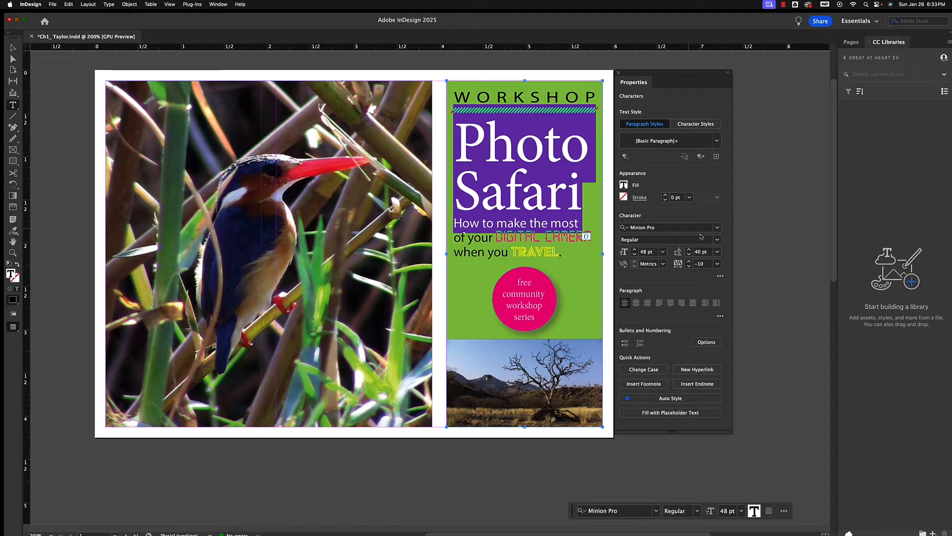
click(718, 227)
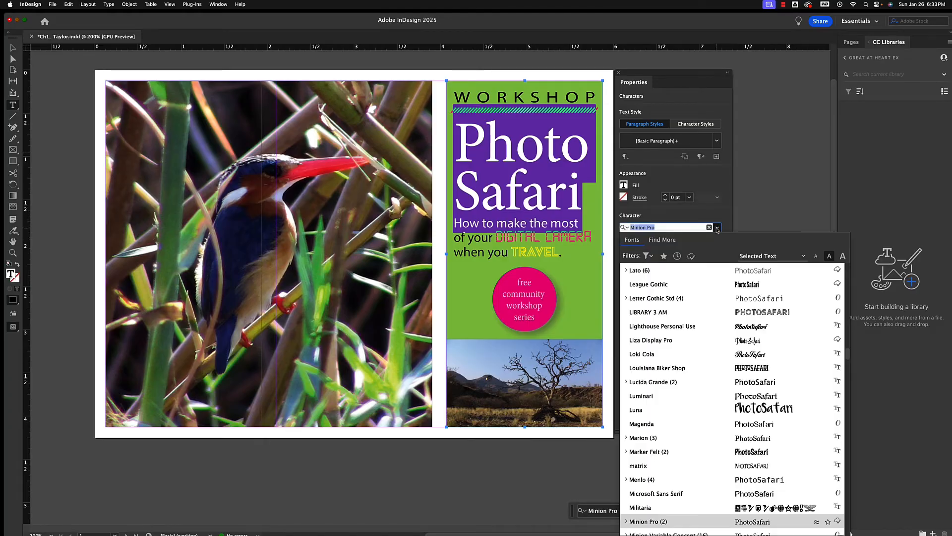
click(744, 286)
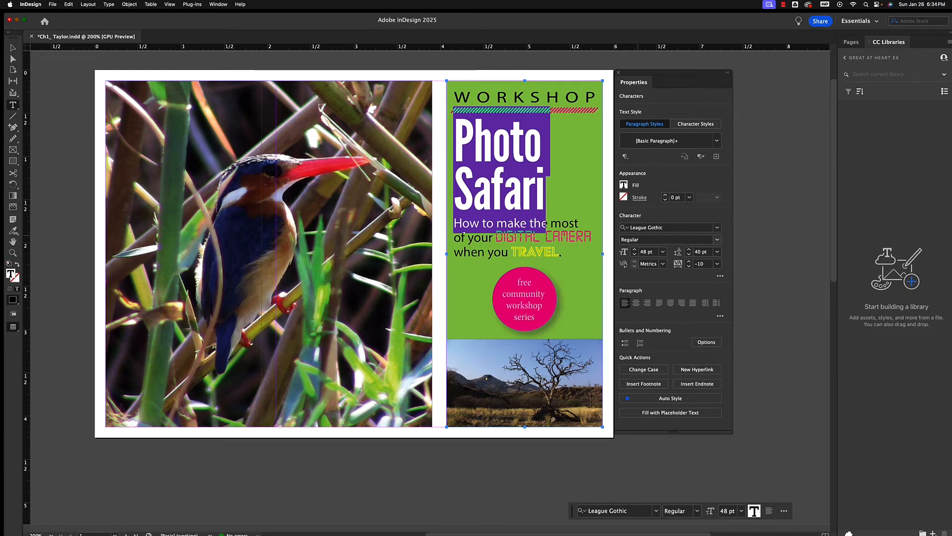
Show the extra character options, toggle All Caps on and off for the "Photo Safari" title, and leave text editing
click(720, 276)
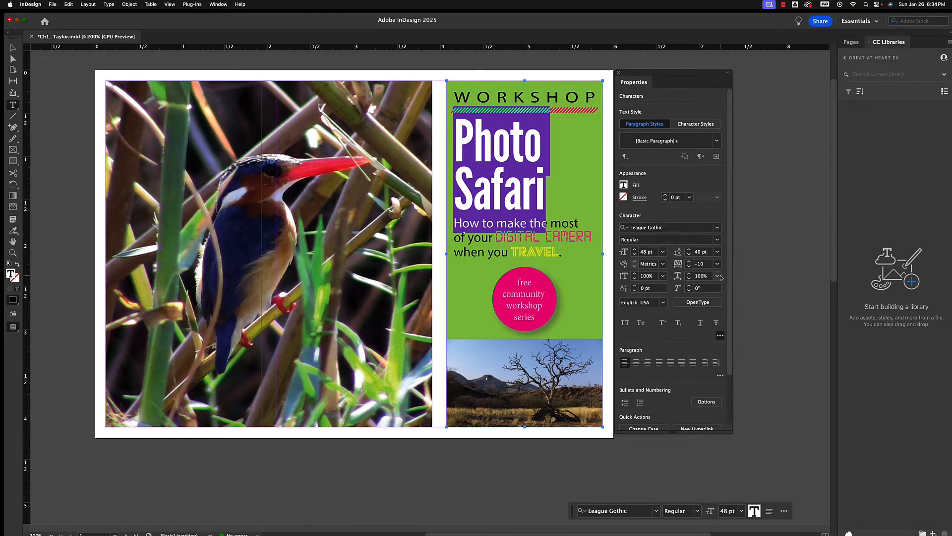
click(626, 324)
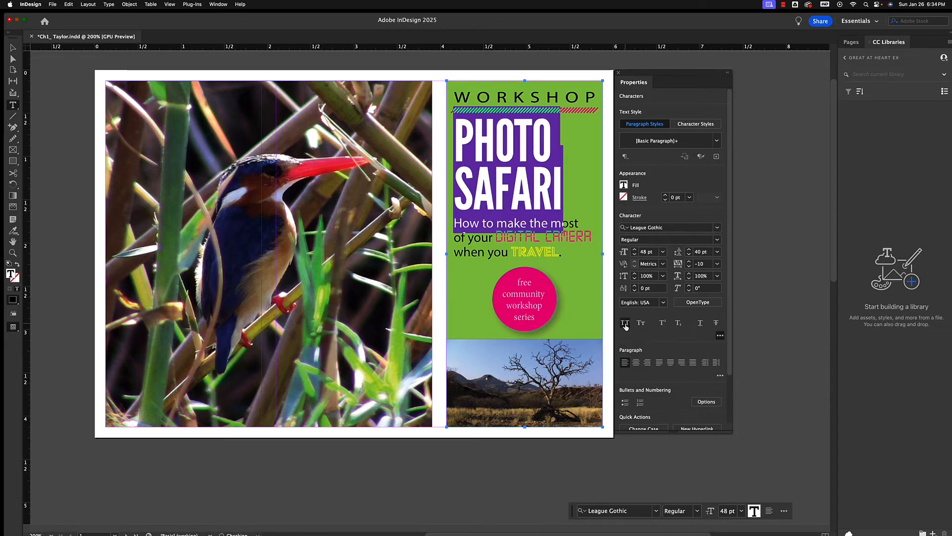
click(626, 324)
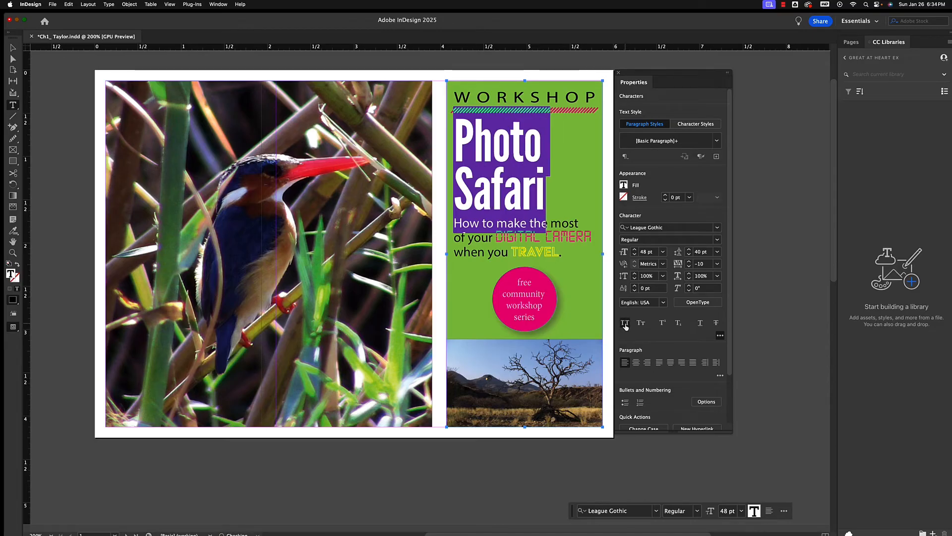
click(625, 323)
click(625, 324)
click(626, 324)
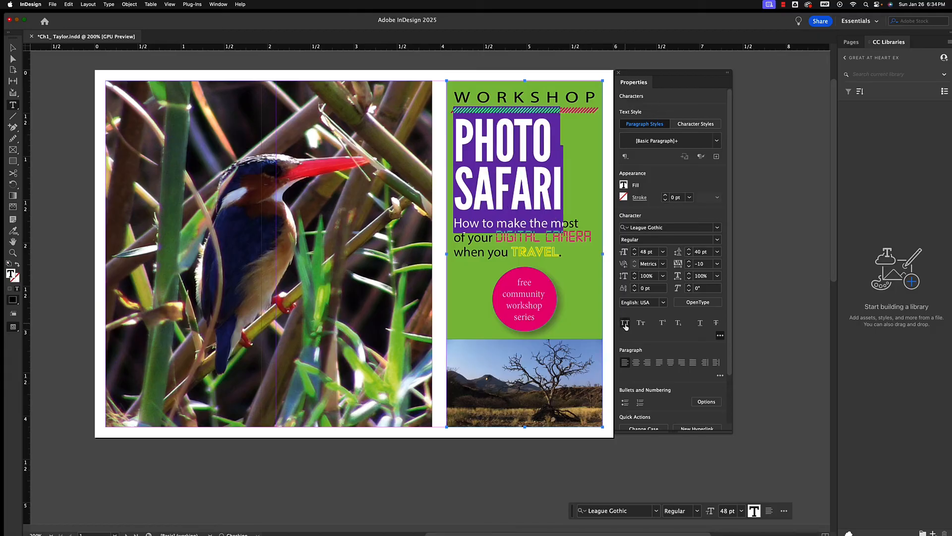
click(625, 324)
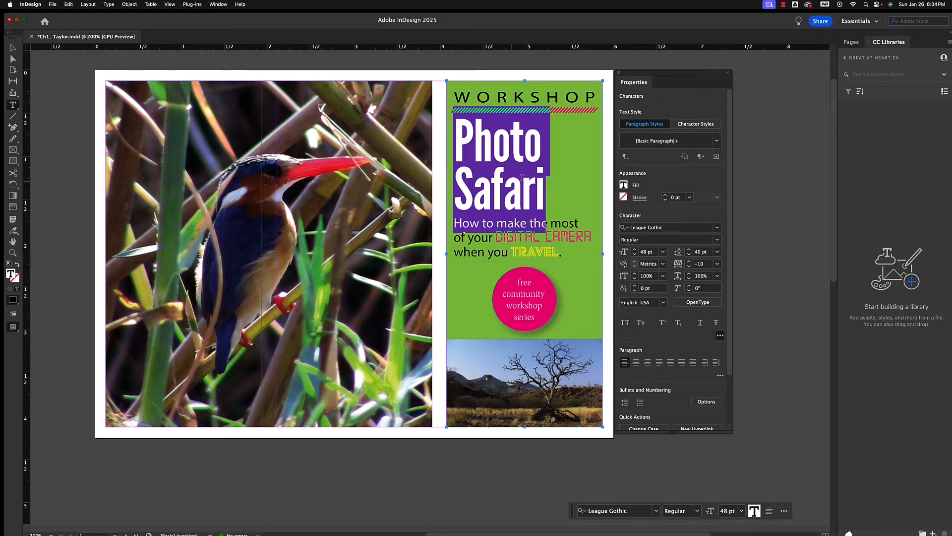
click(12, 48)
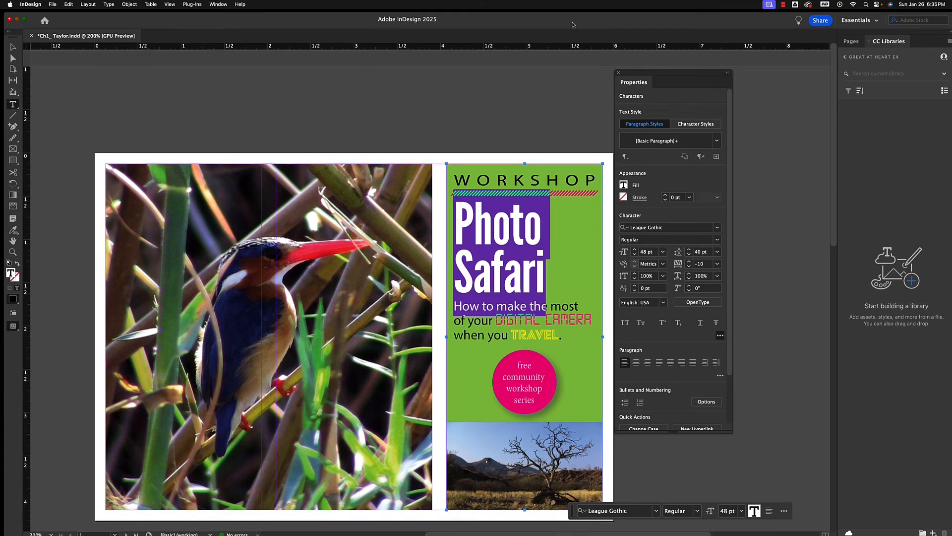
Centre-align the "Photo Safari" title and leave text editing
drag(573, 19, 578, 15)
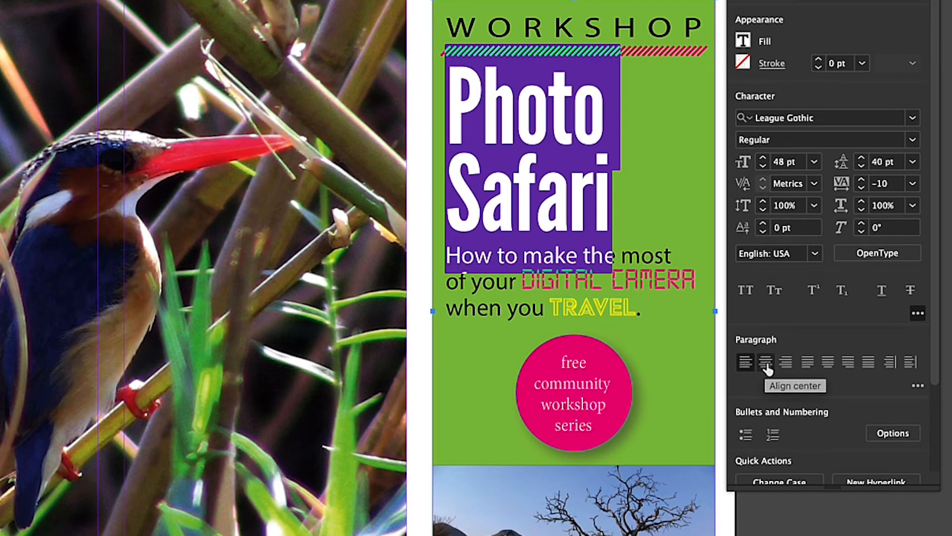
click(766, 365)
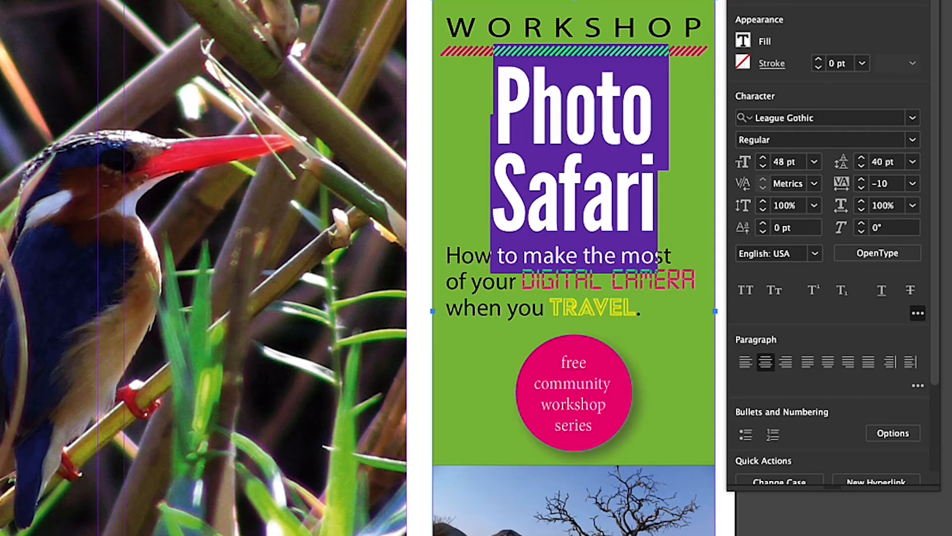
key(Escape)
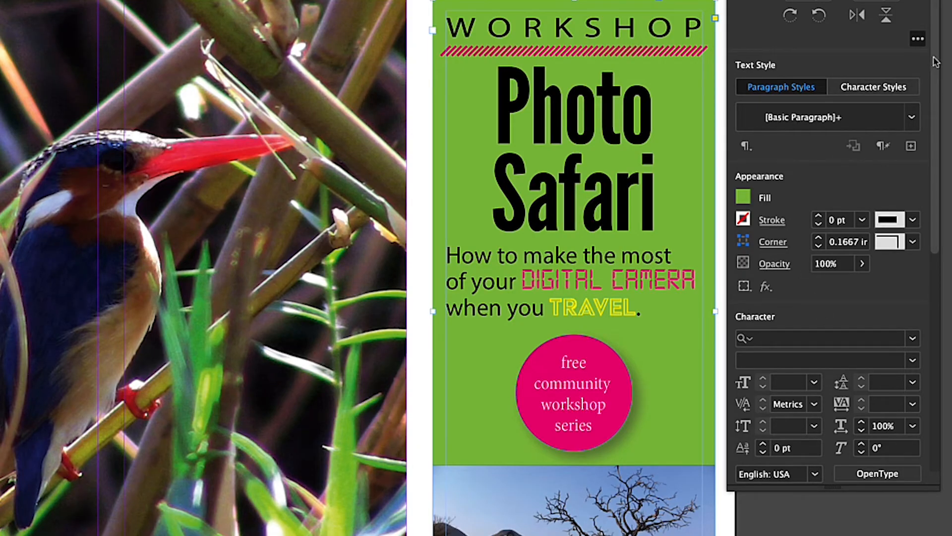
Apply All Caps to the whole green text frame and move the magenta circle down clear of its text
scroll(930, 42, down, 3)
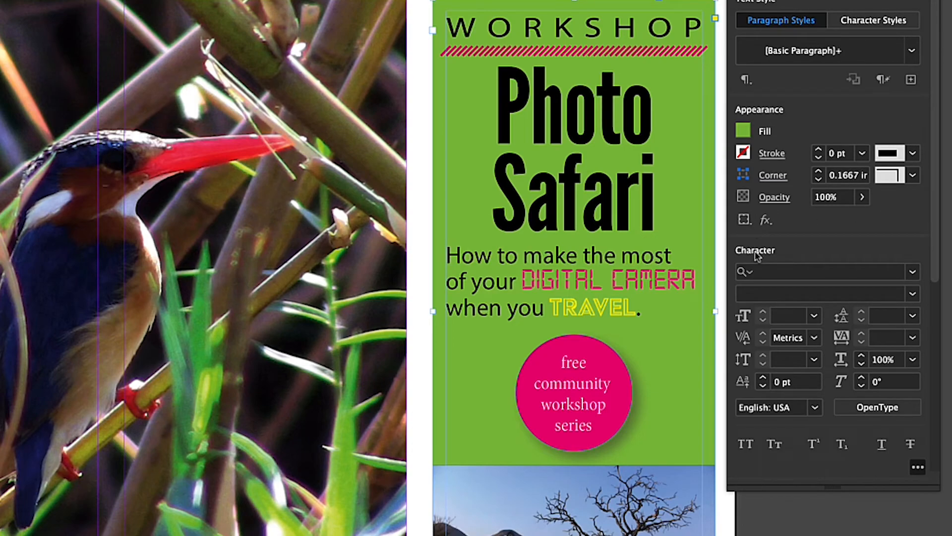
click(745, 444)
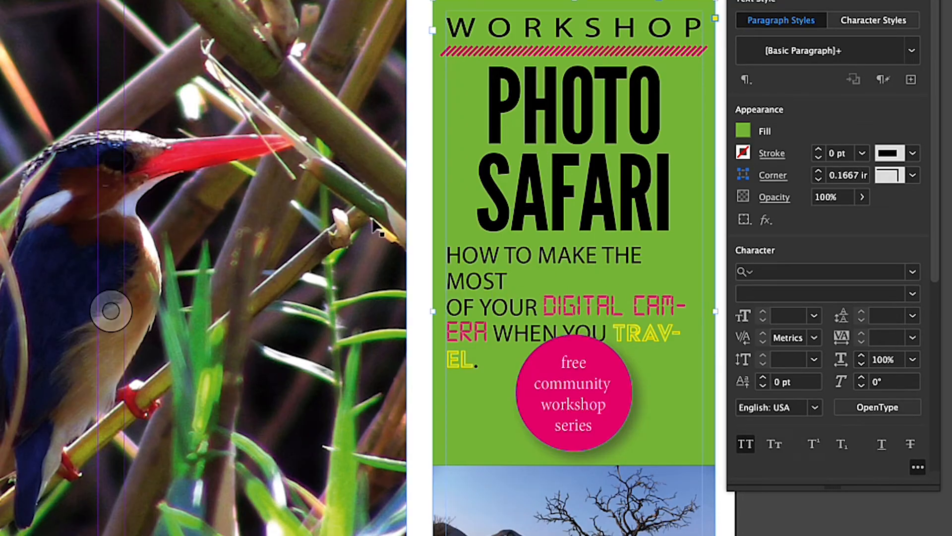
drag(610, 366, 611, 399)
Remove the line break before "OF YOUR" in the tagline and insert a forced line break before "DIGITAL CAMERA"
click(511, 281)
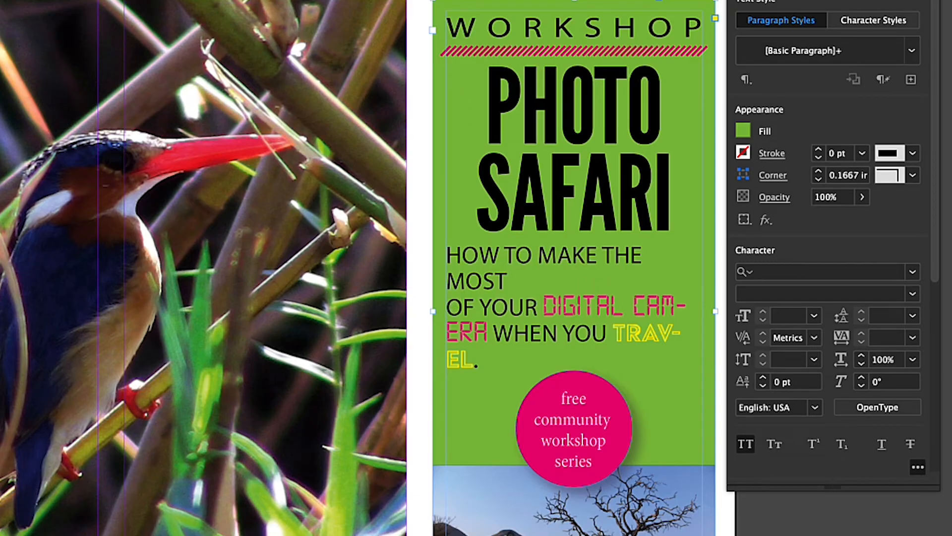
click(448, 308)
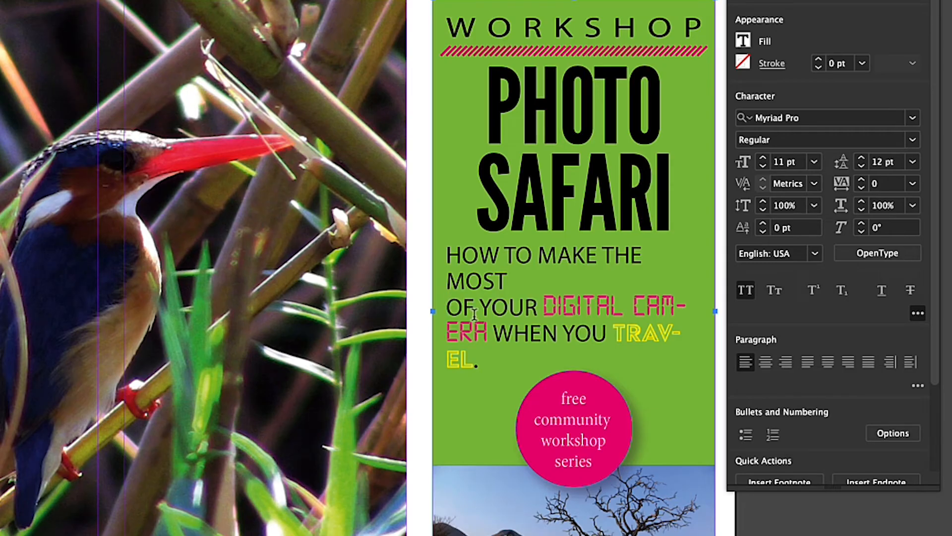
key(BackSpace)
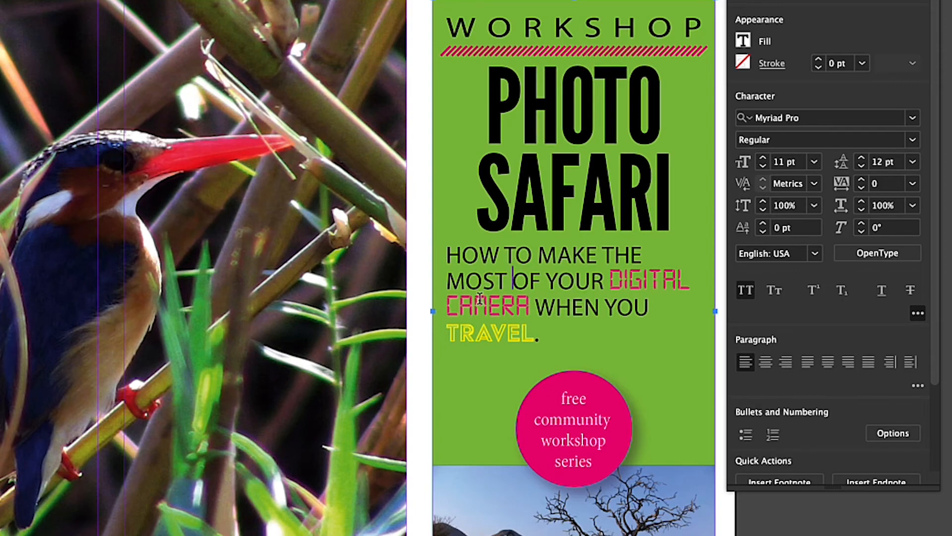
click(607, 286)
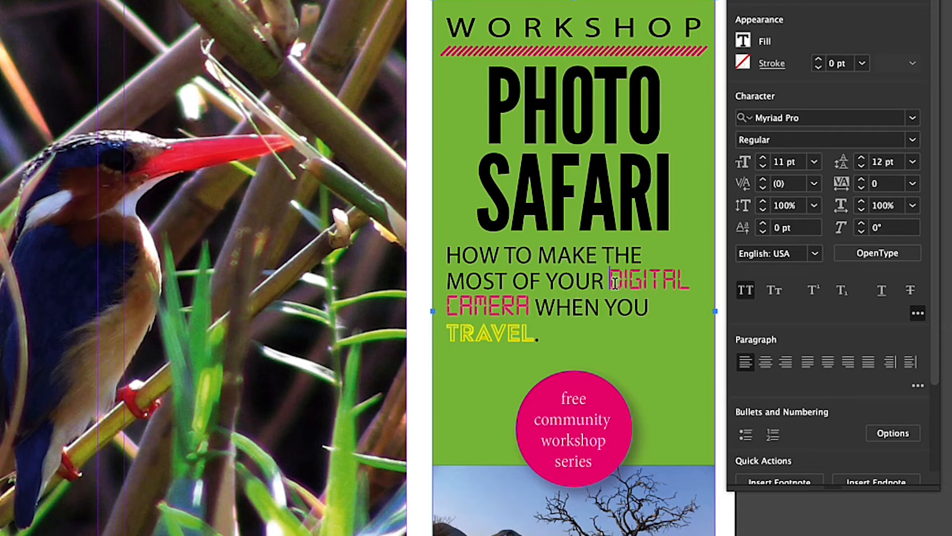
key(shift+Return)
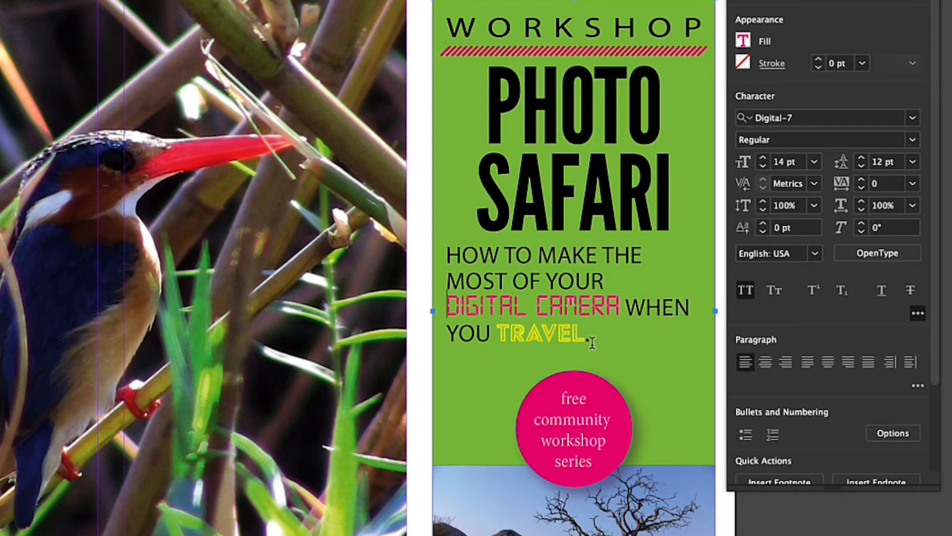
Centre-align the whole "HOW TO MAKE THE MOST OF YOUR DIGITAL CAMERA" tagline and leave text editing
drag(590, 339, 445, 247)
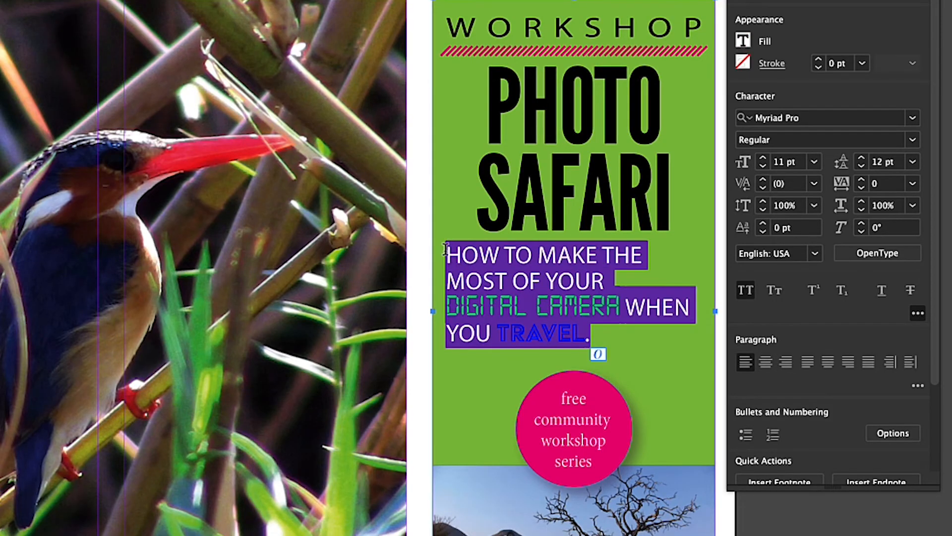
click(766, 363)
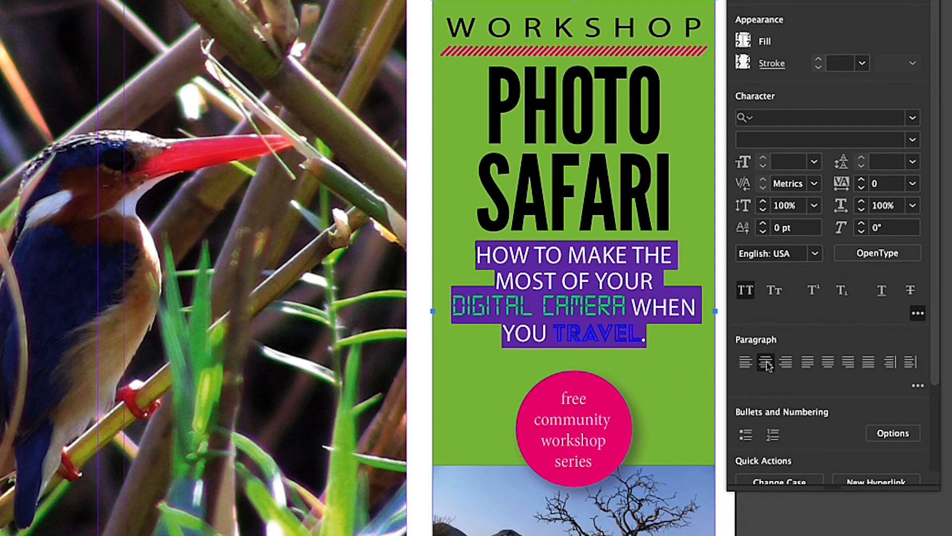
key(Escape)
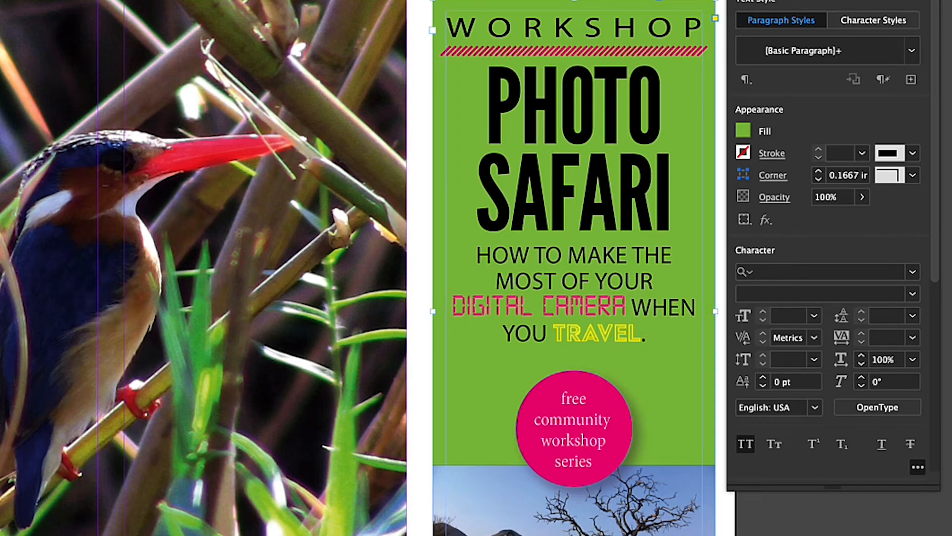
Insert line breaks before "WHEN YOU" and before "TRAVEL" in the tagline, and leave text editing
double_click(634, 307)
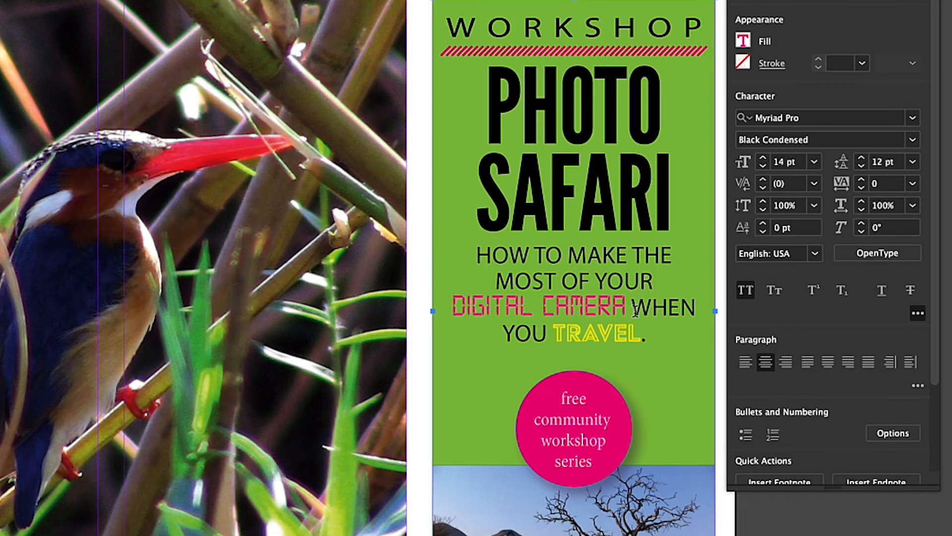
key(Return)
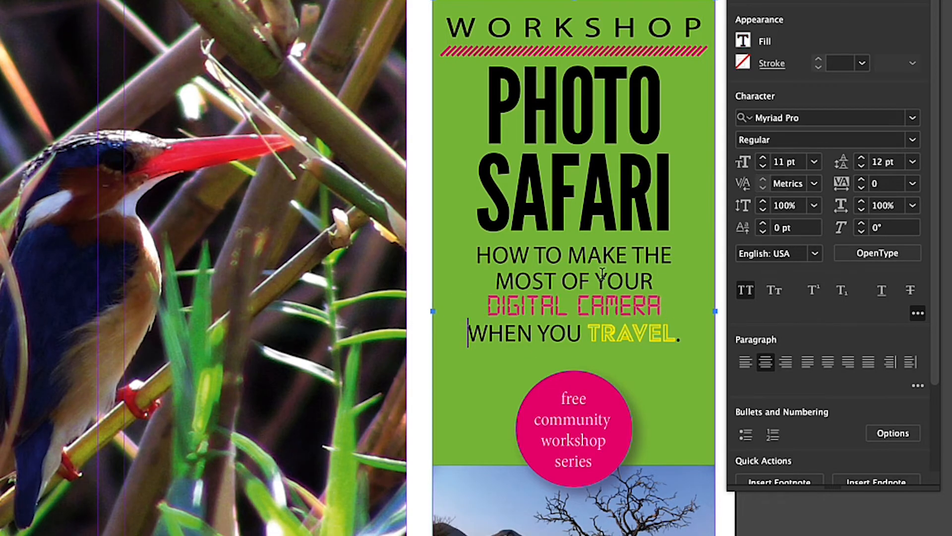
click(588, 333)
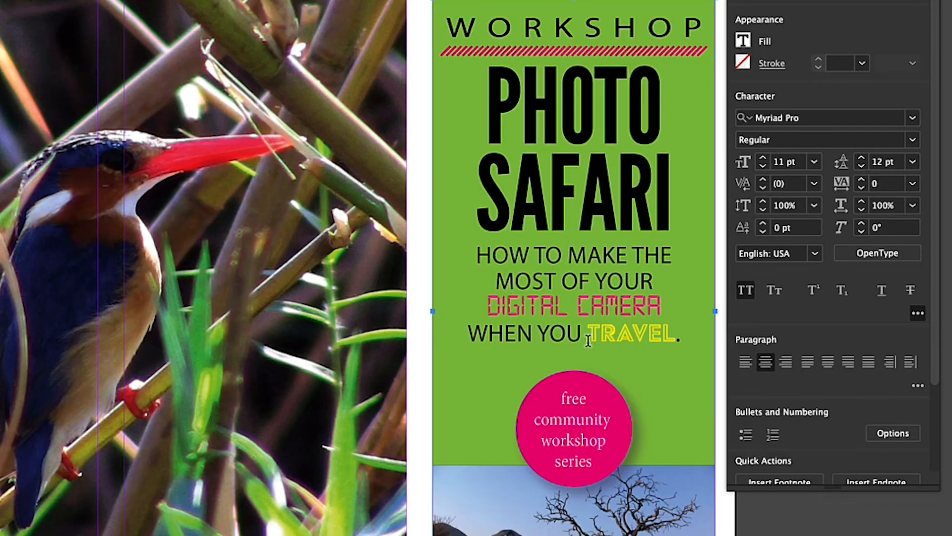
key(Return)
scroll(589, 341, down, 10)
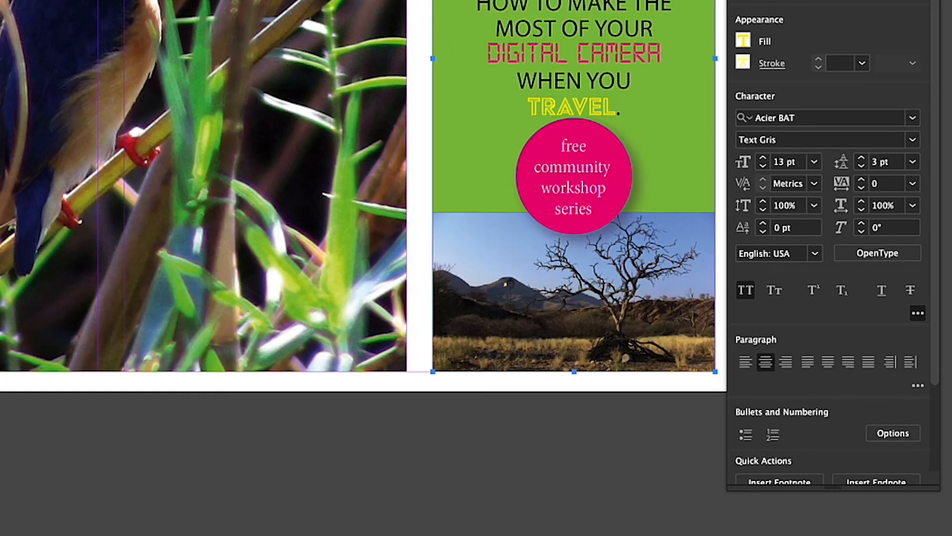
scroll(640, 324, up, 3)
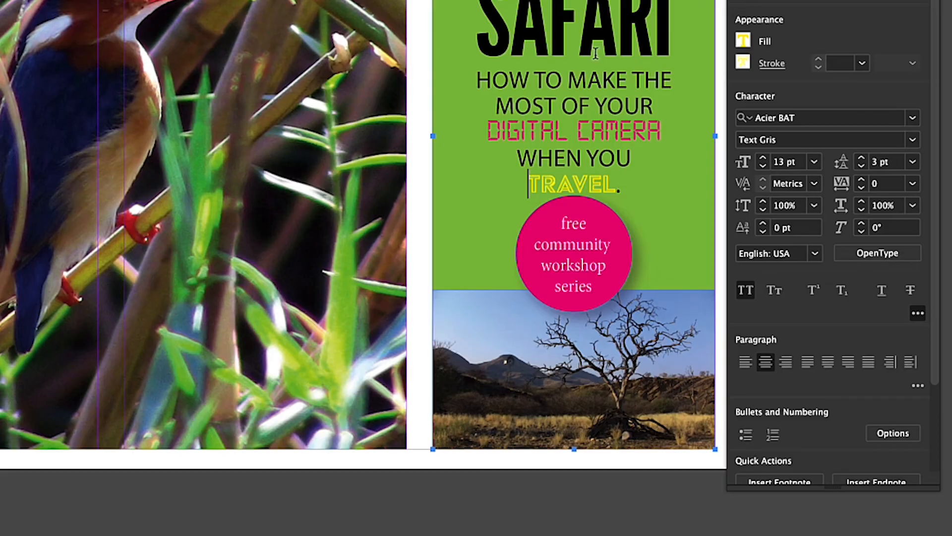
key(Escape)
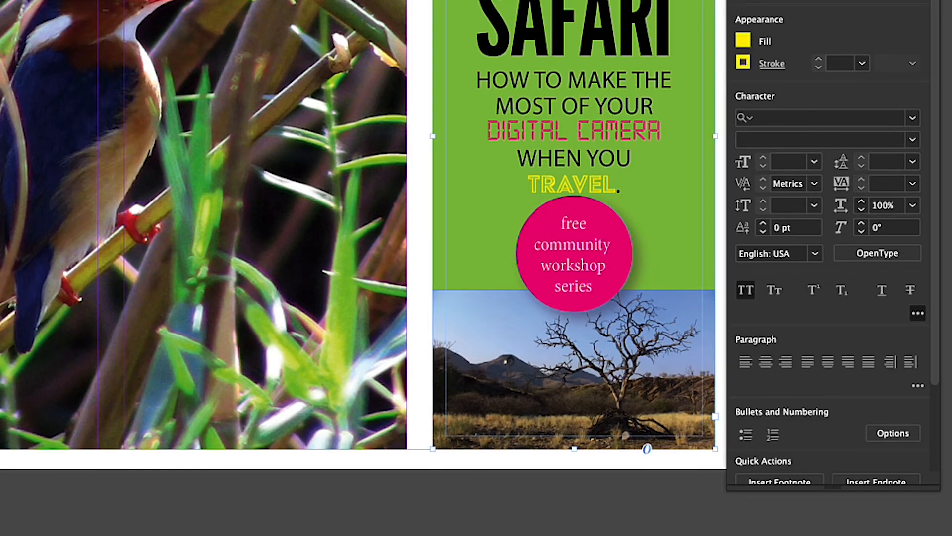
Move the magenta "free community workshop series" circle slightly down, away from the word "TRAVEL", and deselect it
mouse_move(583, 83)
mouse_down()
mouse_move(590, 102)
mouse_move(582, 95)
mouse_up()
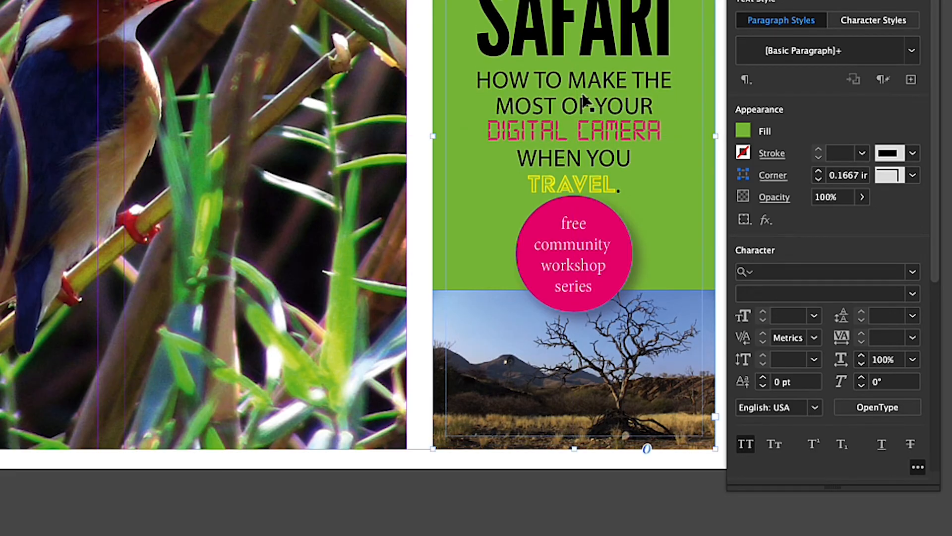
click(586, 216)
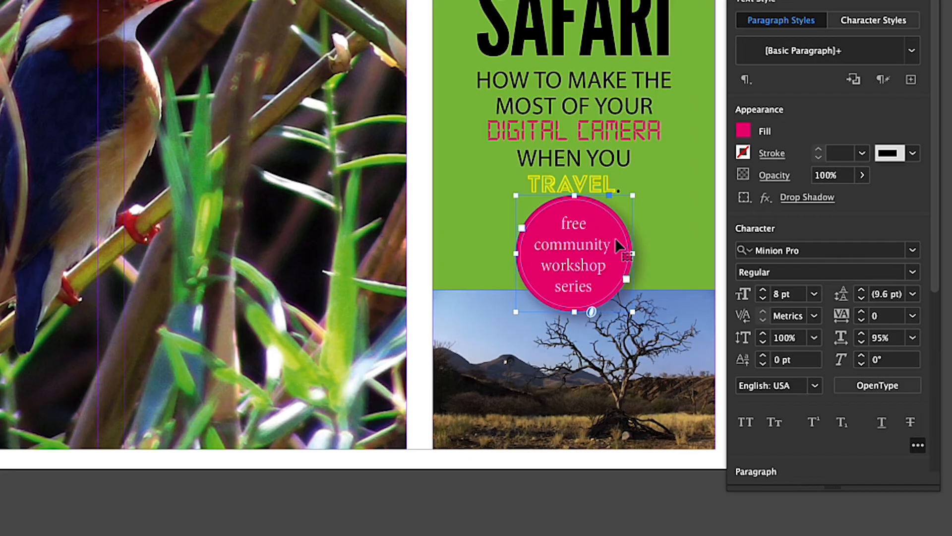
mouse_move(607, 220)
mouse_down()
mouse_move(611, 252)
mouse_move(607, 230)
mouse_up()
click(669, 248)
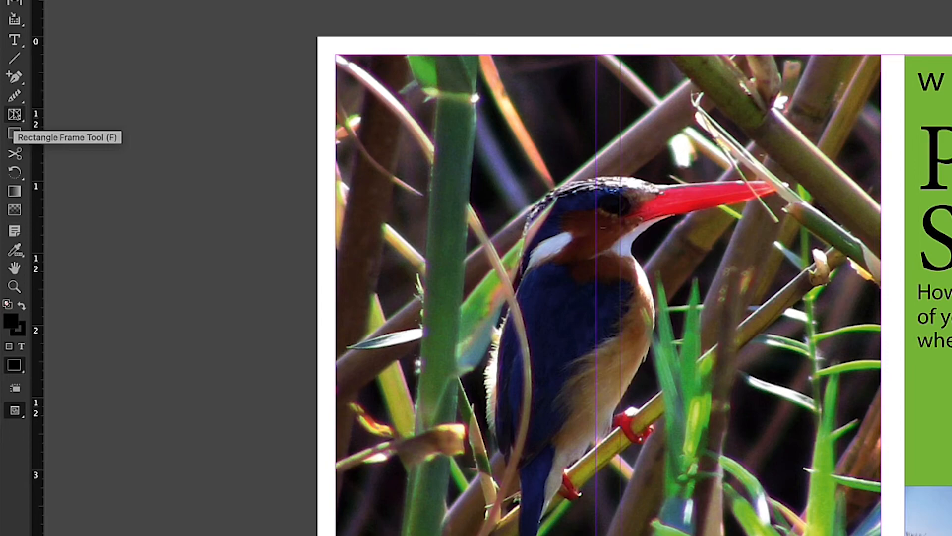
Draw a square graphic frame of about 0.74 in on the pasteboard beside the postcard with the Rectangle Frame tool
click(15, 115)
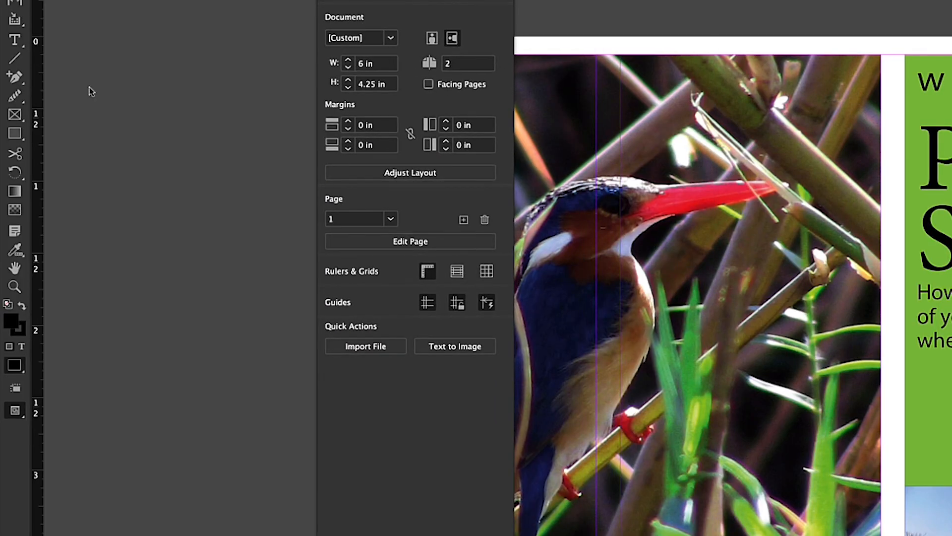
click(15, 114)
drag(103, 118, 143, 153)
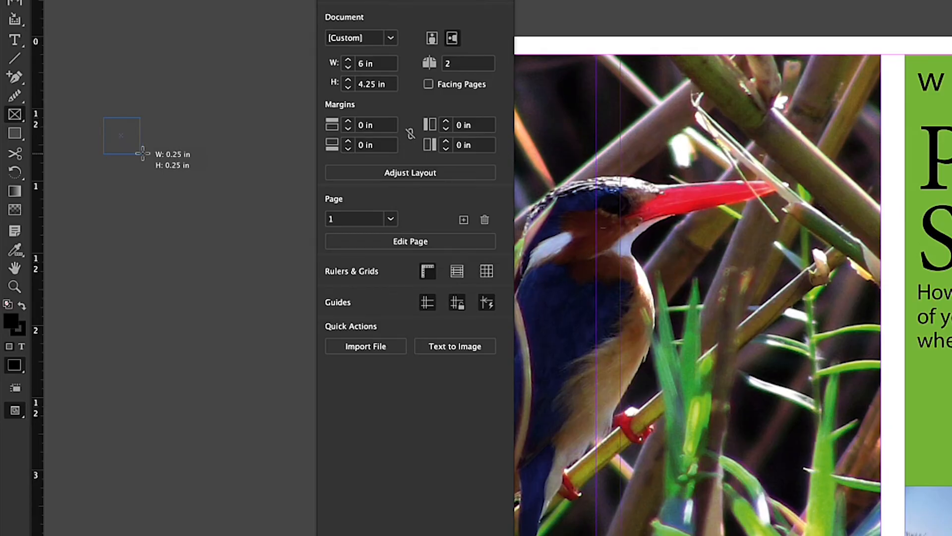
drag(143, 154, 218, 226)
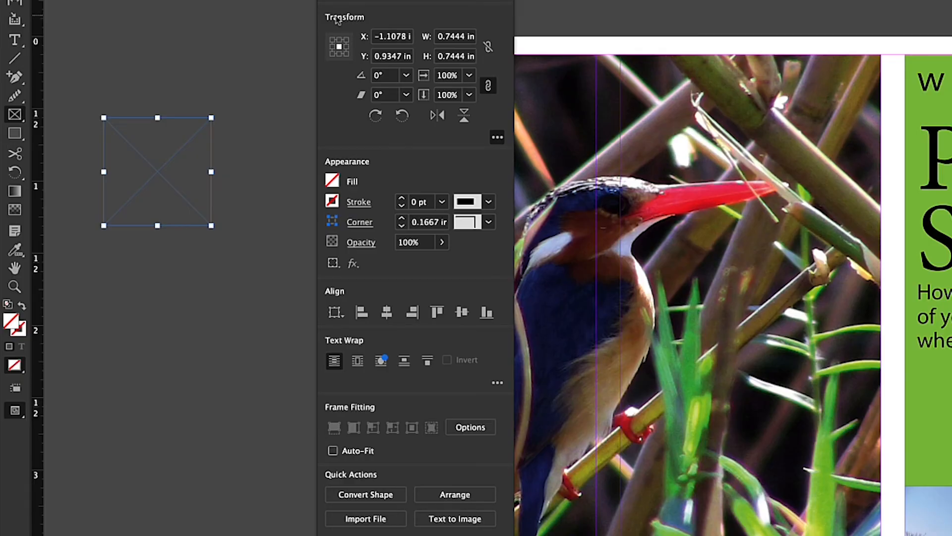
Set the pasteboard frame's width and height to 1 in each
click(455, 37)
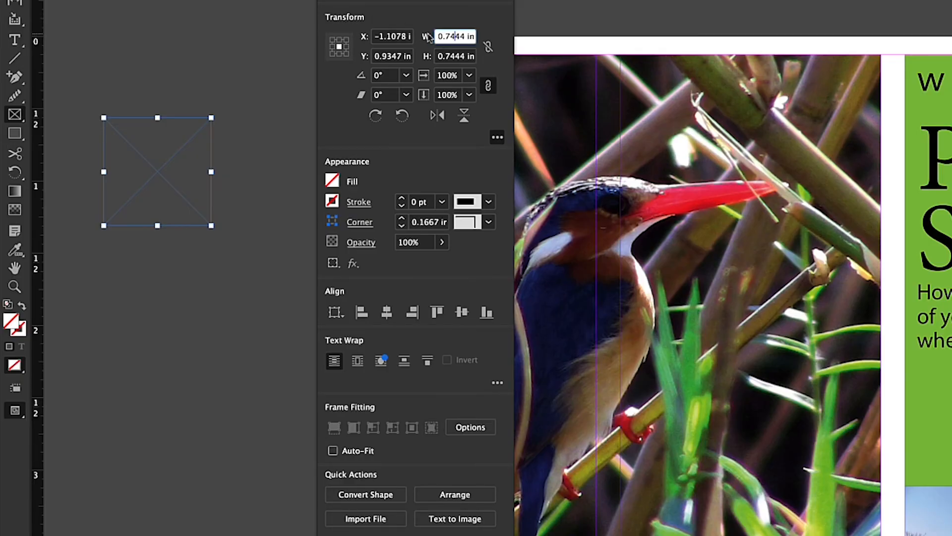
drag(466, 37, 422, 38)
text(1)
key(Tab)
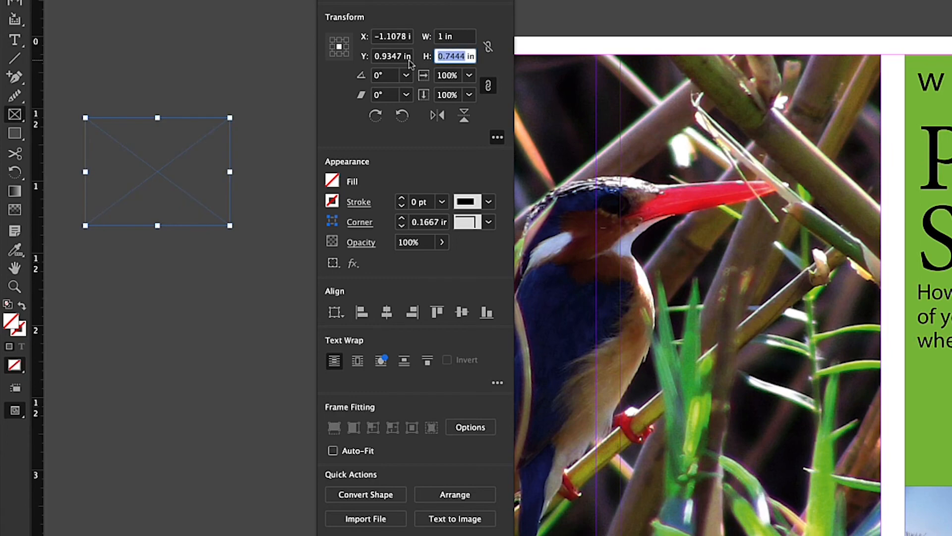
text(1)
key(Return)
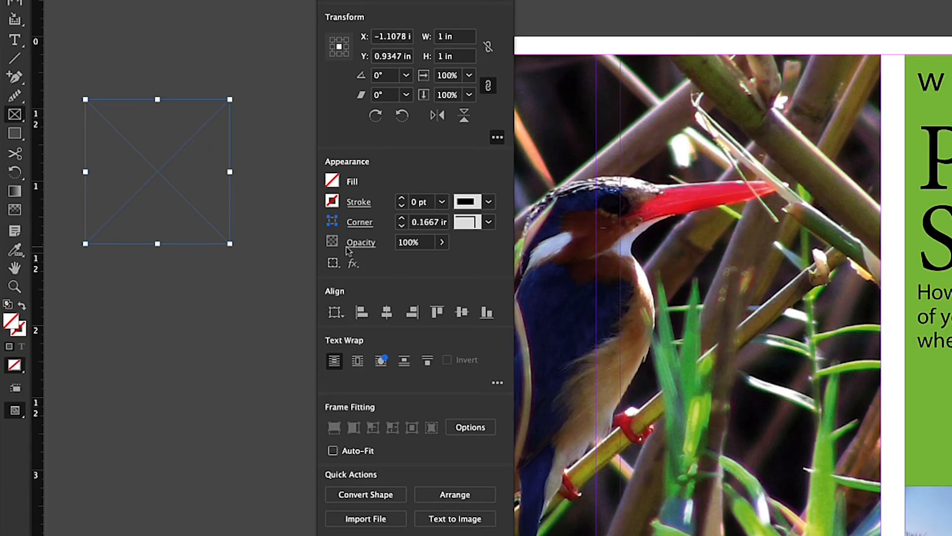
Fill the pasteboard frame with the yellow C=0 M=0 Y=100 K=0 swatch
click(333, 182)
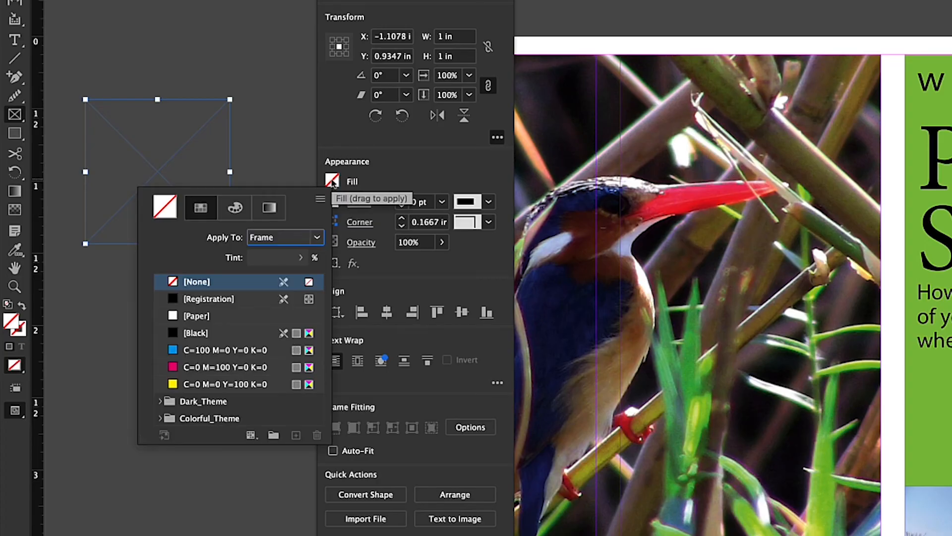
click(174, 385)
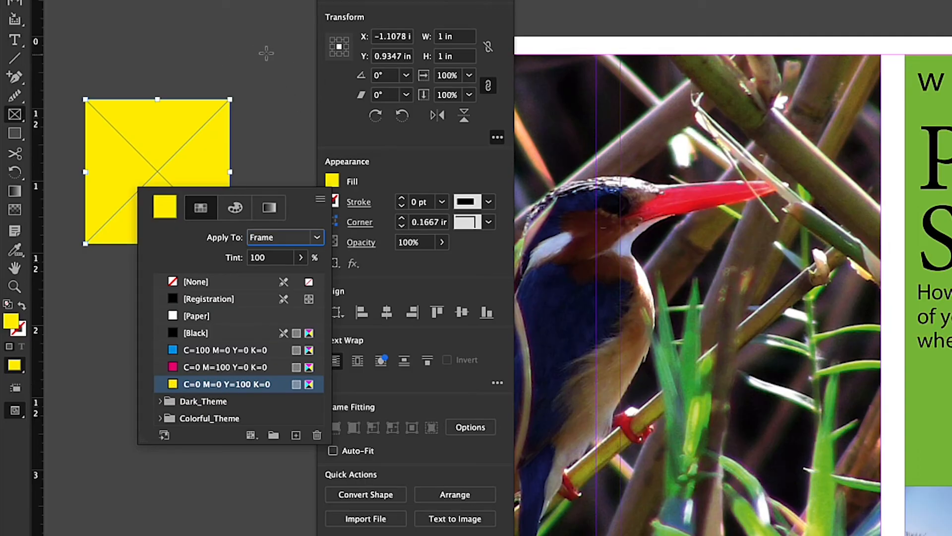
key(Escape)
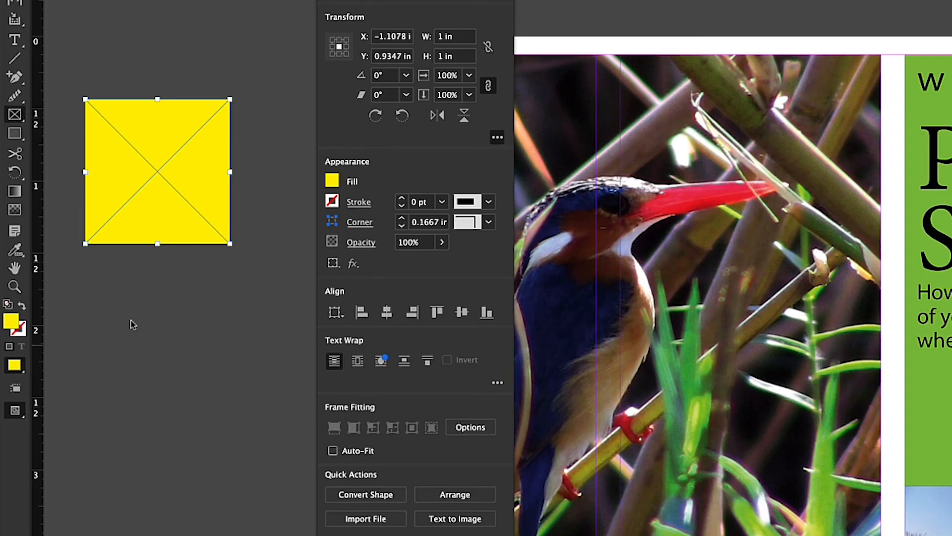
Check the pasteboard square in Preview screen mode by deselecting and reselecting it, and return to Normal mode
click(16, 415)
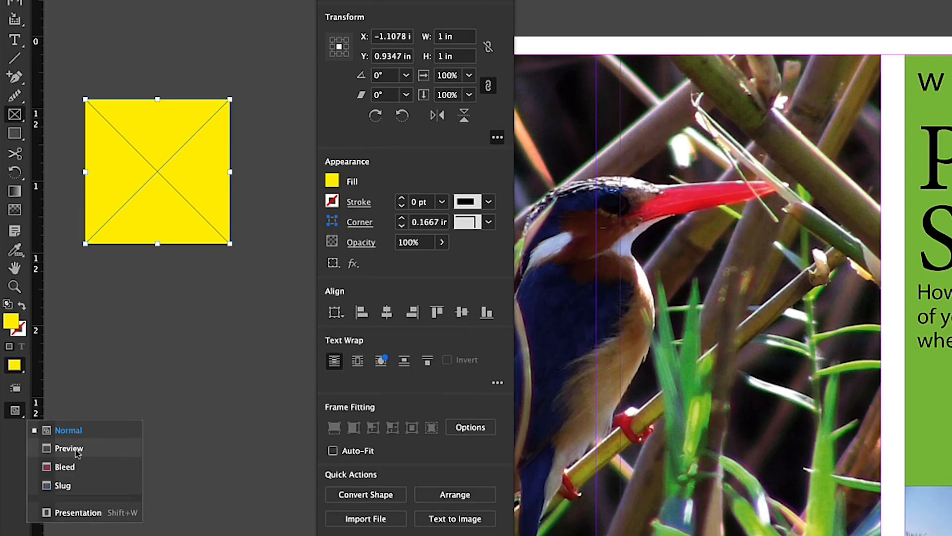
click(36, 448)
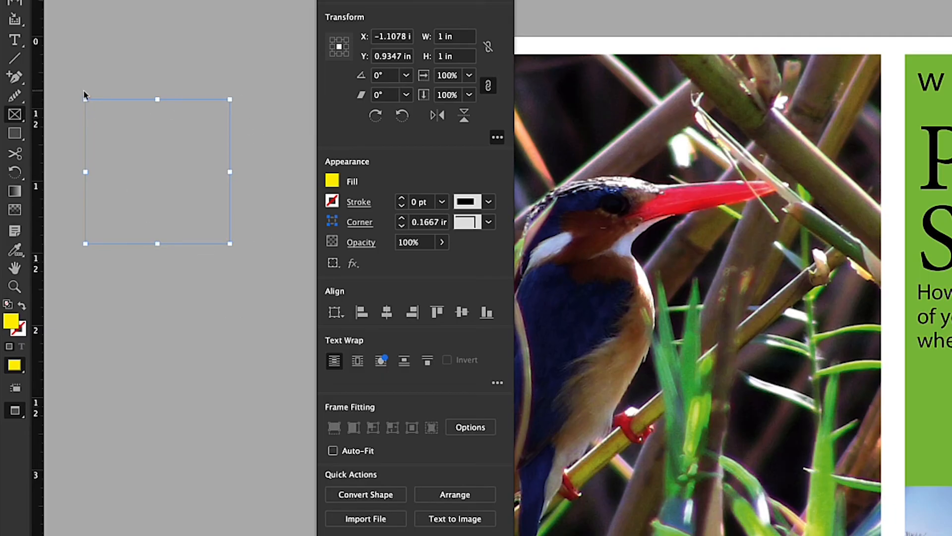
key(v)
click(138, 1)
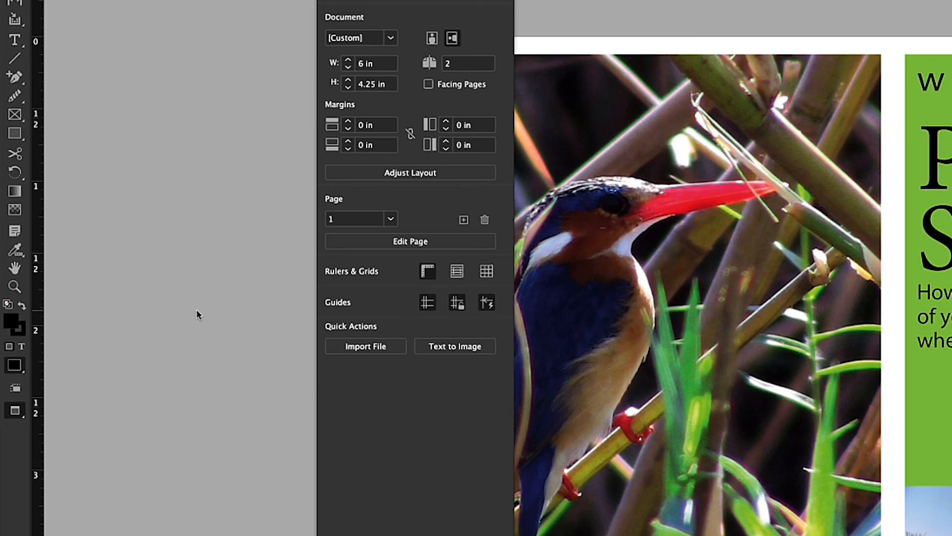
click(172, 99)
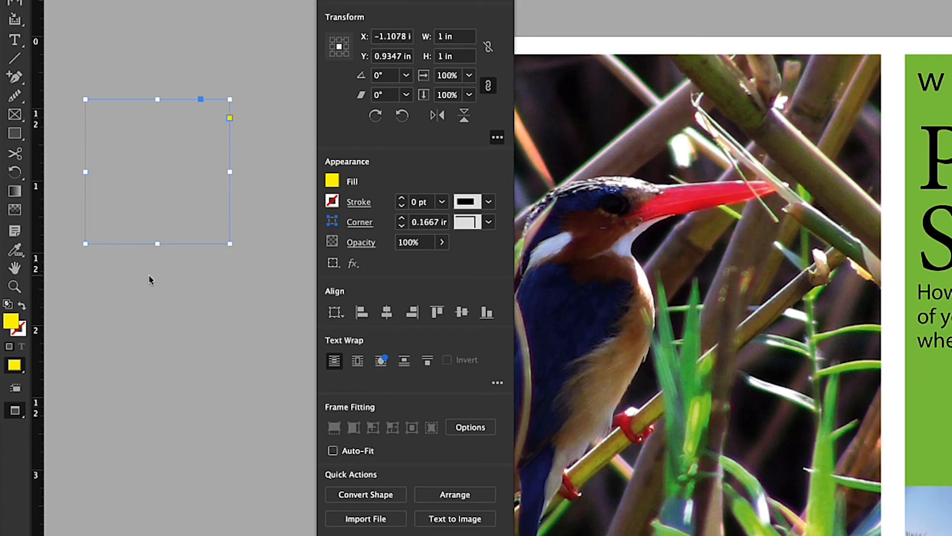
click(18, 418)
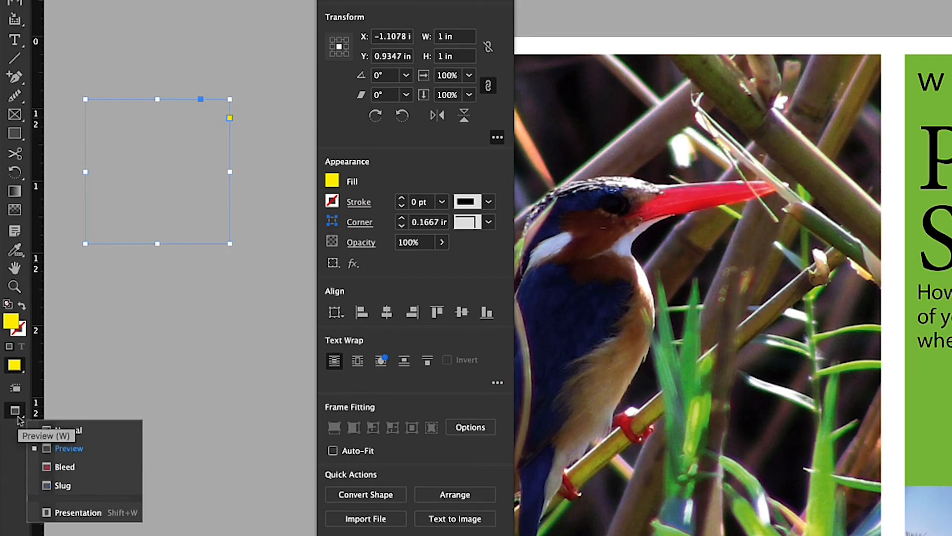
click(69, 431)
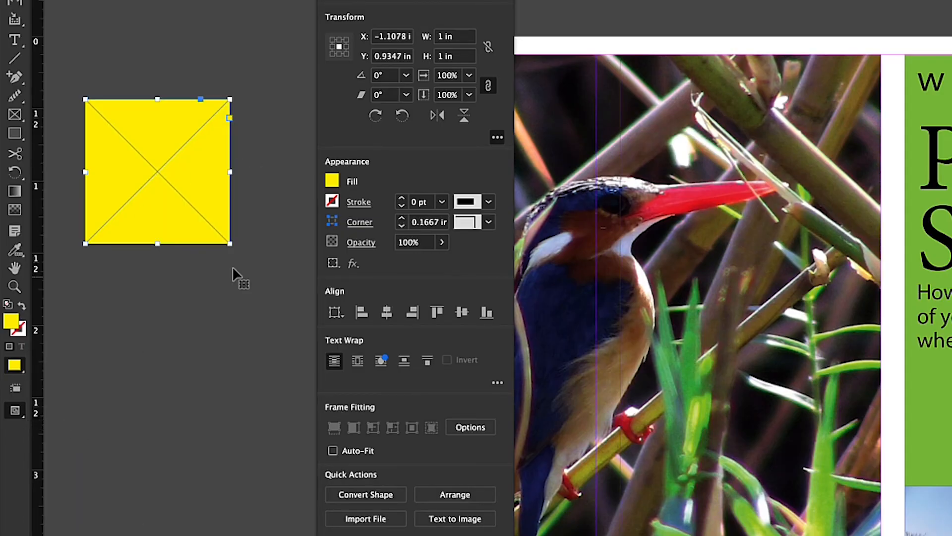
Give the yellow square a [Paper] stroke with a weight of 4 pt
click(356, 203)
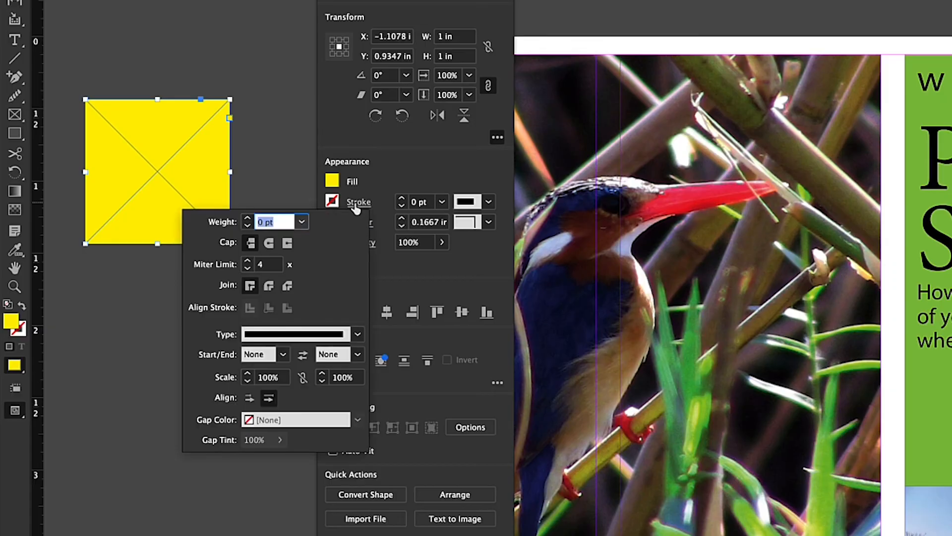
click(329, 203)
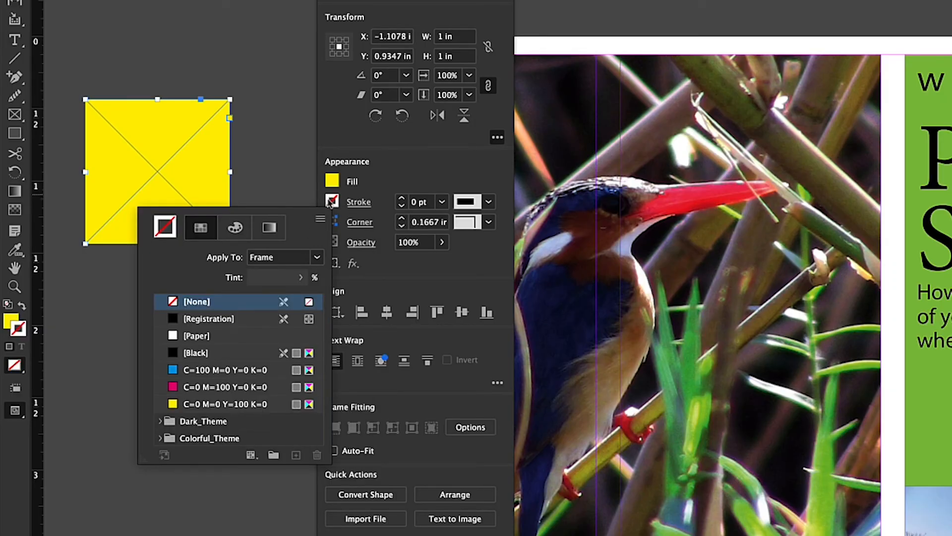
click(174, 338)
click(402, 199)
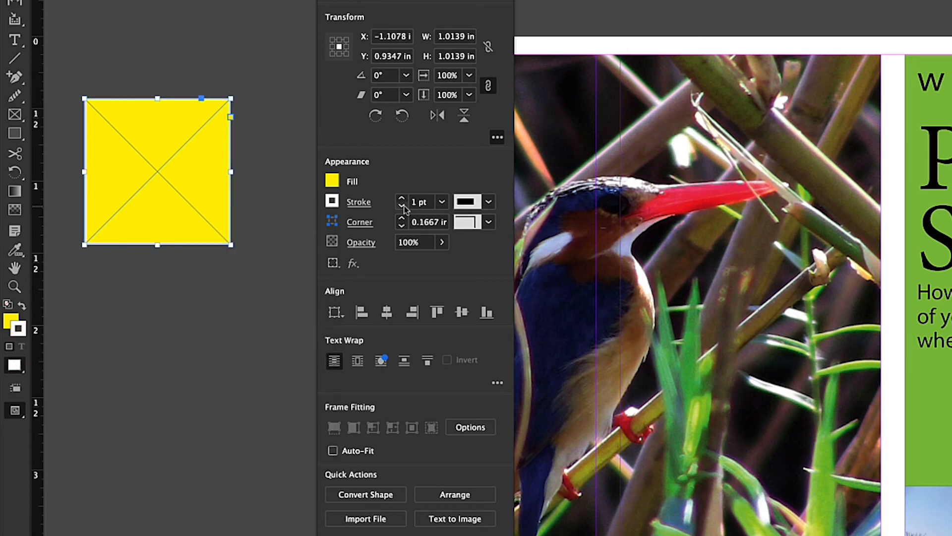
click(402, 199)
click(403, 198)
click(403, 199)
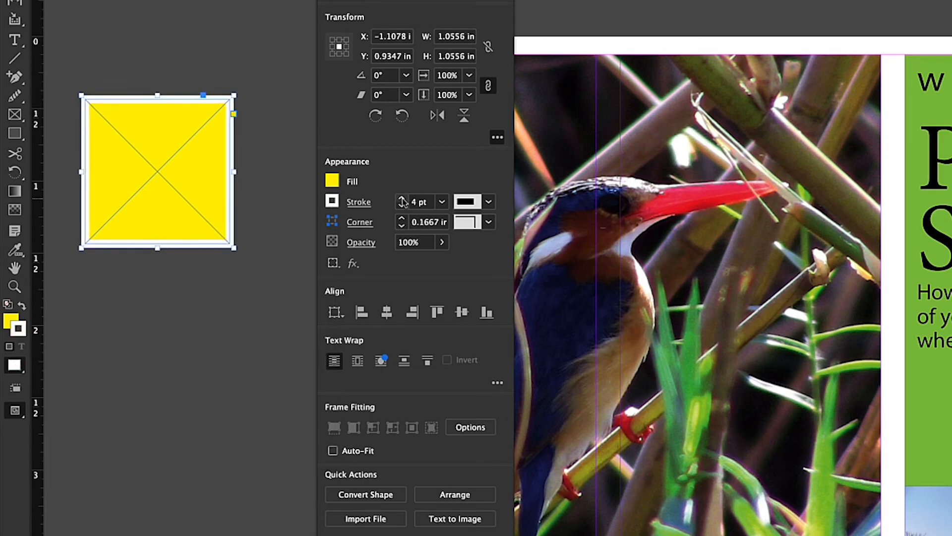
Change the yellow square's stroke type to Wavy and set its weight to 7 pt
click(489, 201)
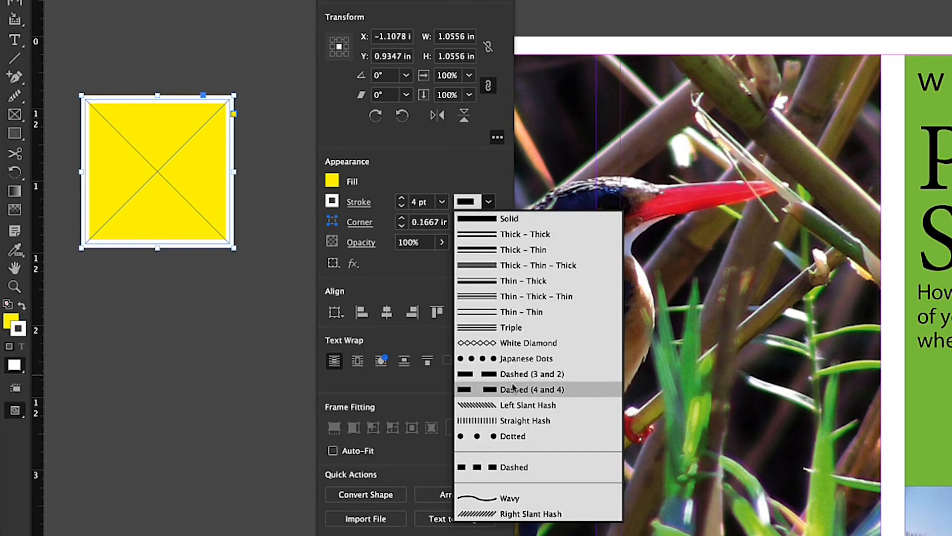
click(510, 498)
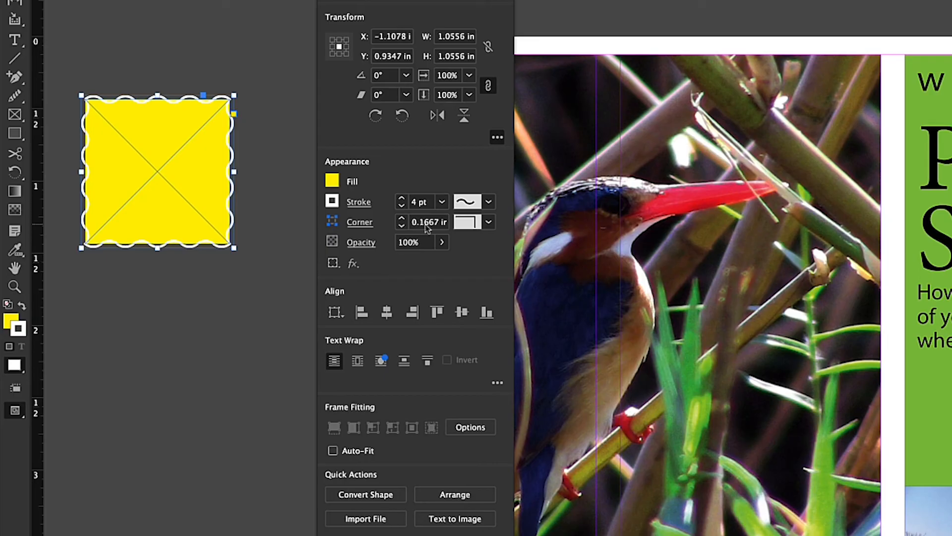
click(401, 199)
click(402, 198)
click(402, 198)
click(402, 199)
click(402, 198)
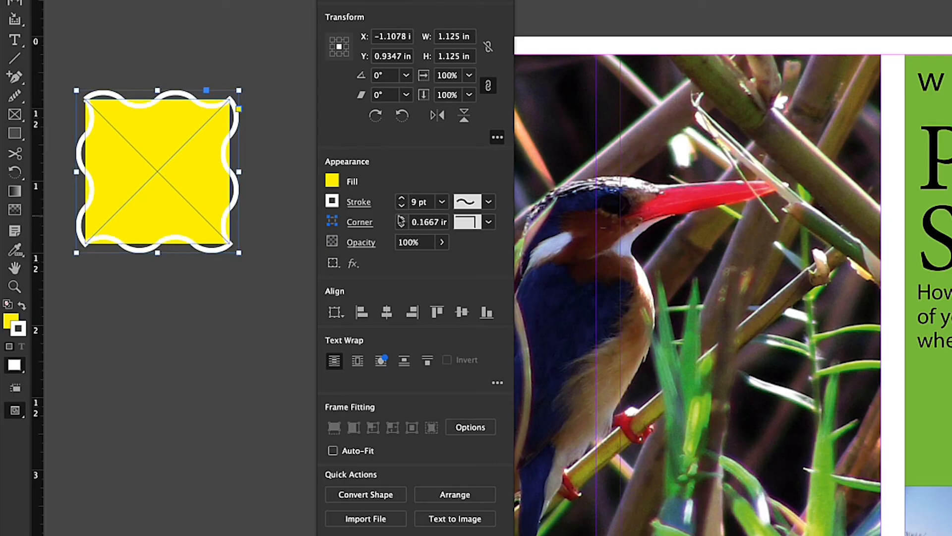
click(403, 205)
click(402, 205)
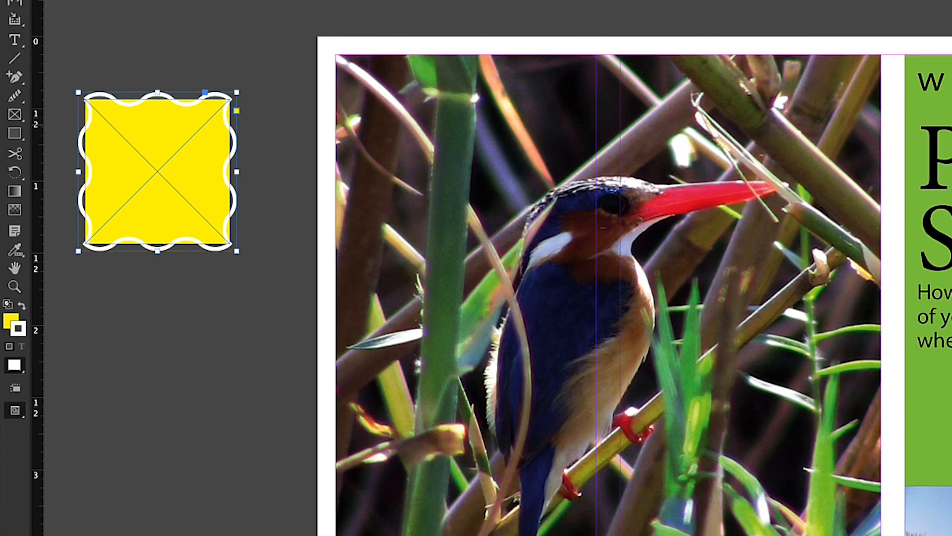
Move the yellow square onto the bird photo's upper-left area and convert its shape, trying Ellipse before settling on Triangle
mouse_move(146, 130)
mouse_down()
mouse_move(389, 132)
mouse_move(446, 102)
mouse_move(419, 106)
mouse_up()
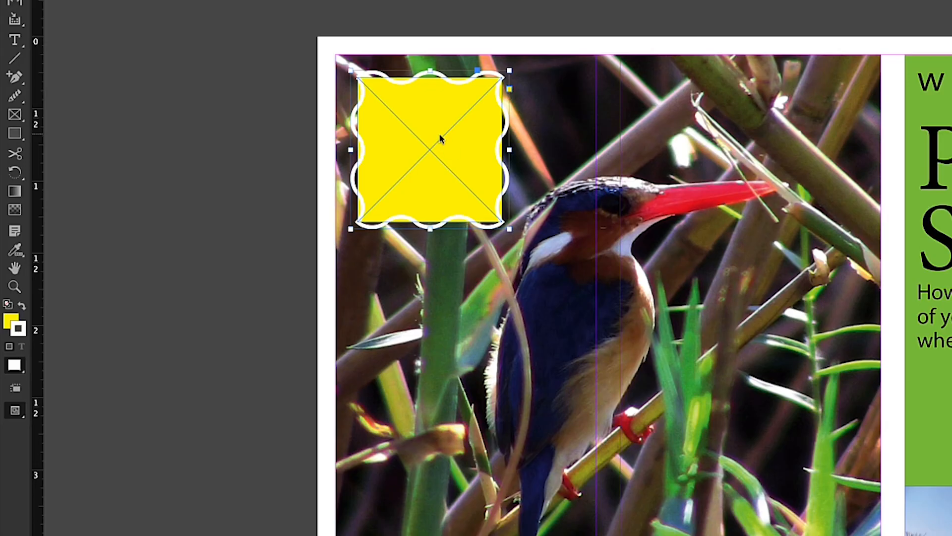
right_click(308, 4)
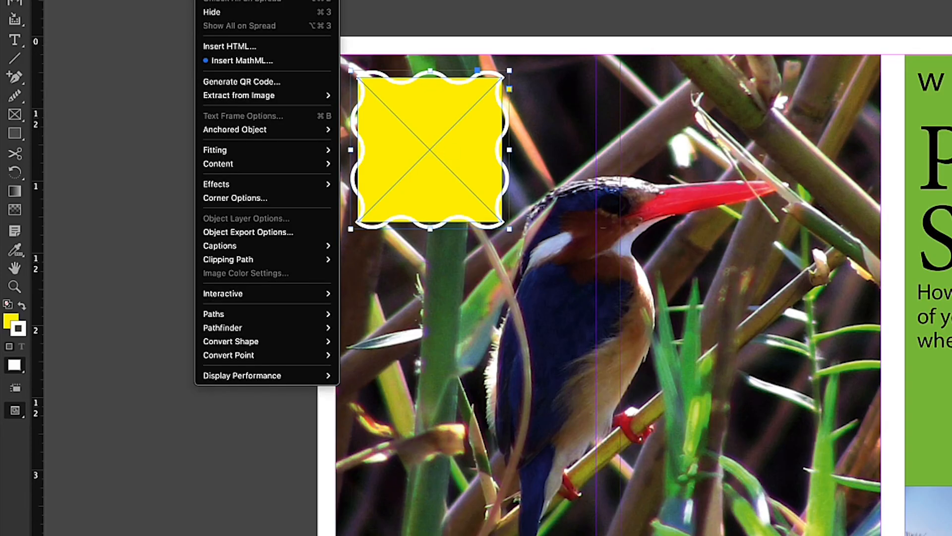
mouse_move(231, 344)
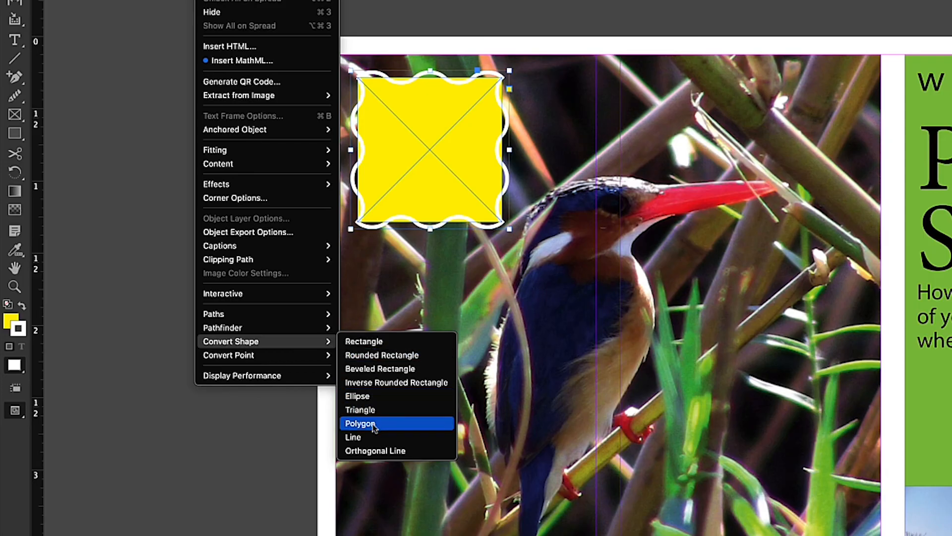
click(358, 396)
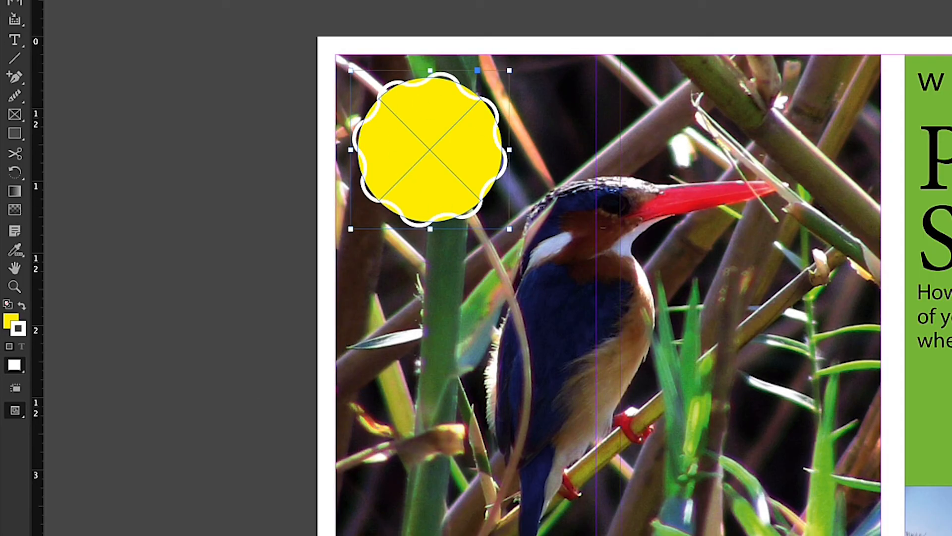
click(212, 0)
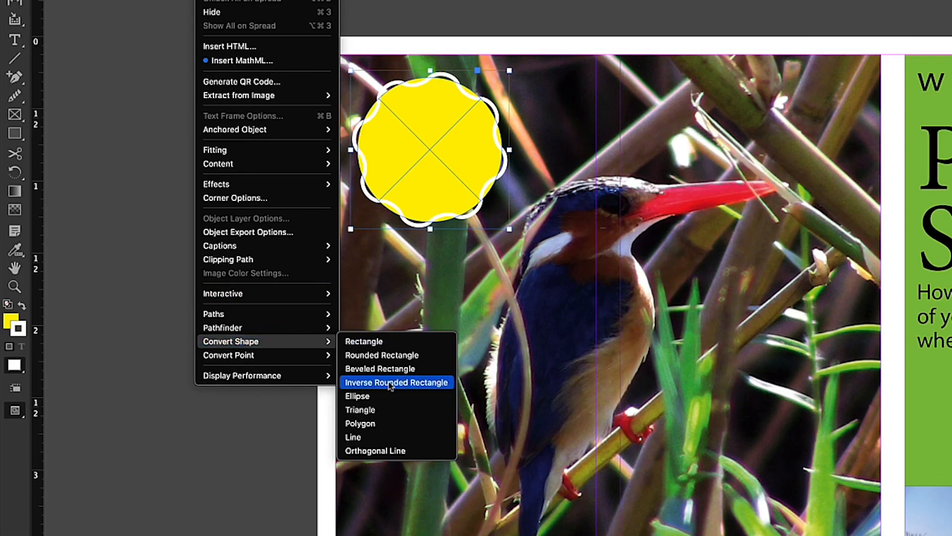
click(384, 412)
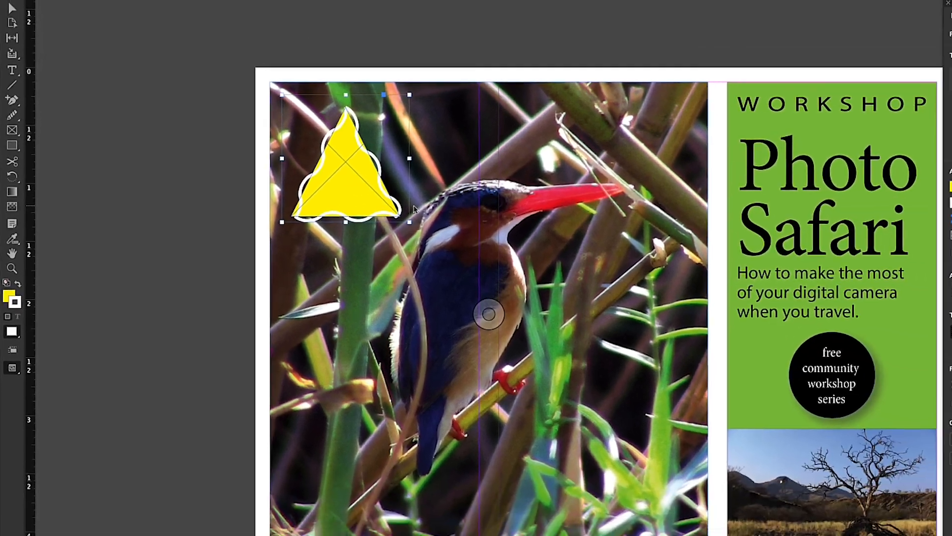
Add a Drop Shadow effect to the Recreation Center address text frame on page 2
scroll(382, 302, down, 12)
scroll(382, 303, up, 6)
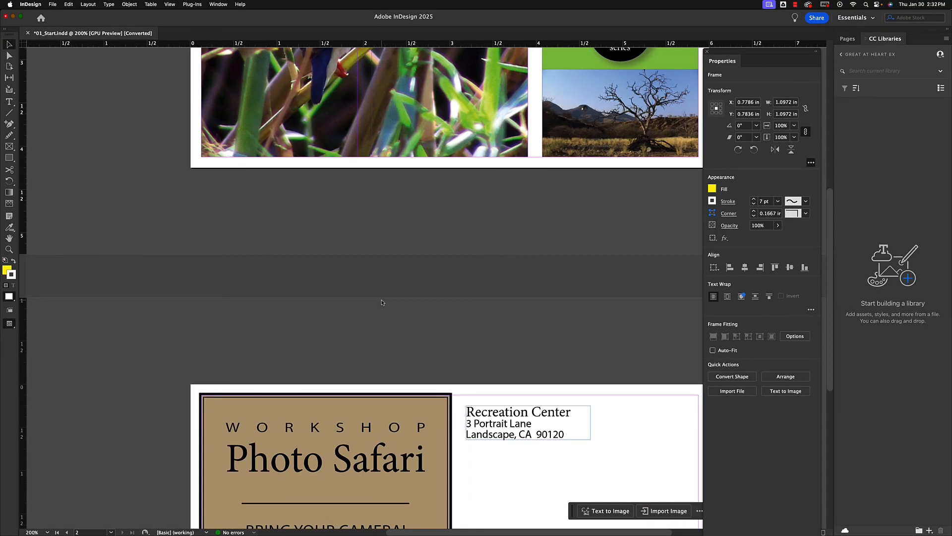
scroll(382, 302, down, 6)
scroll(382, 303, up, 1)
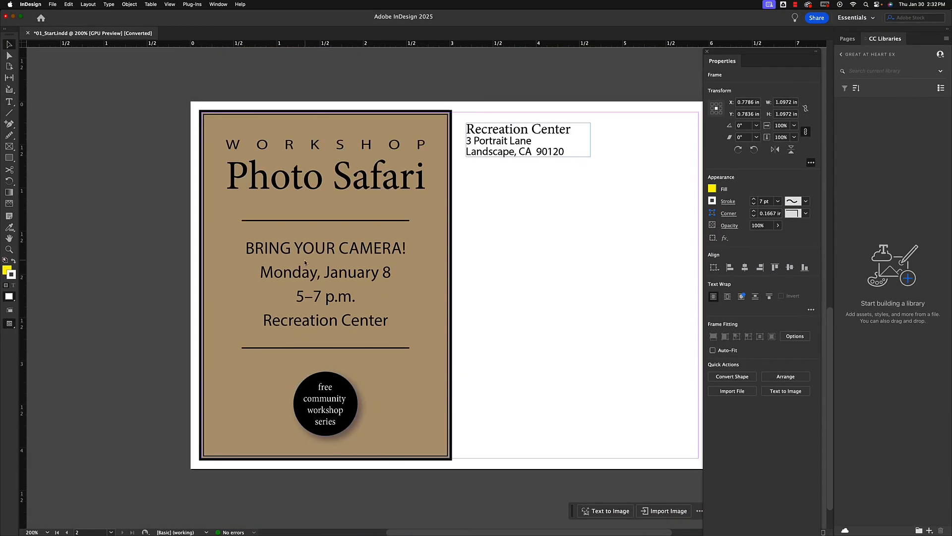
scroll(305, 263, up, 6)
scroll(301, 315, down, 8)
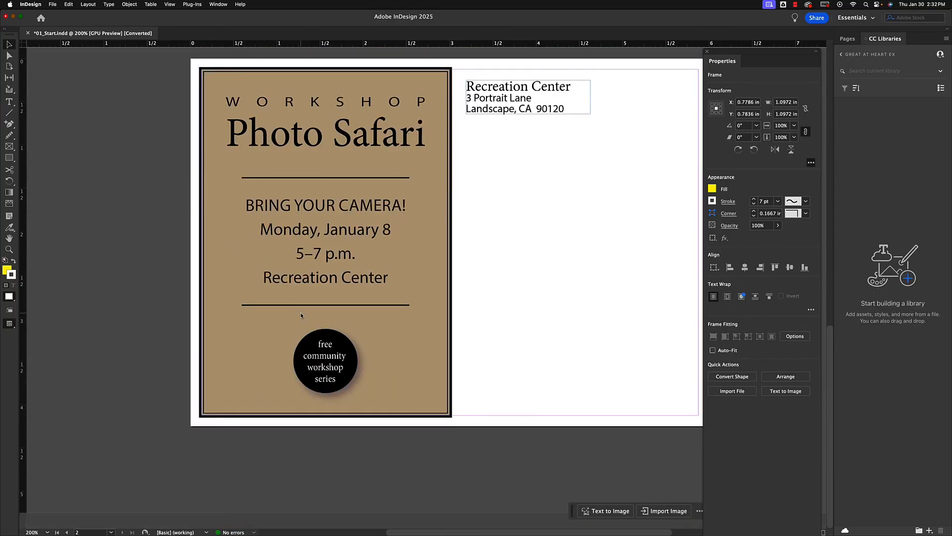
scroll(301, 315, up, 1)
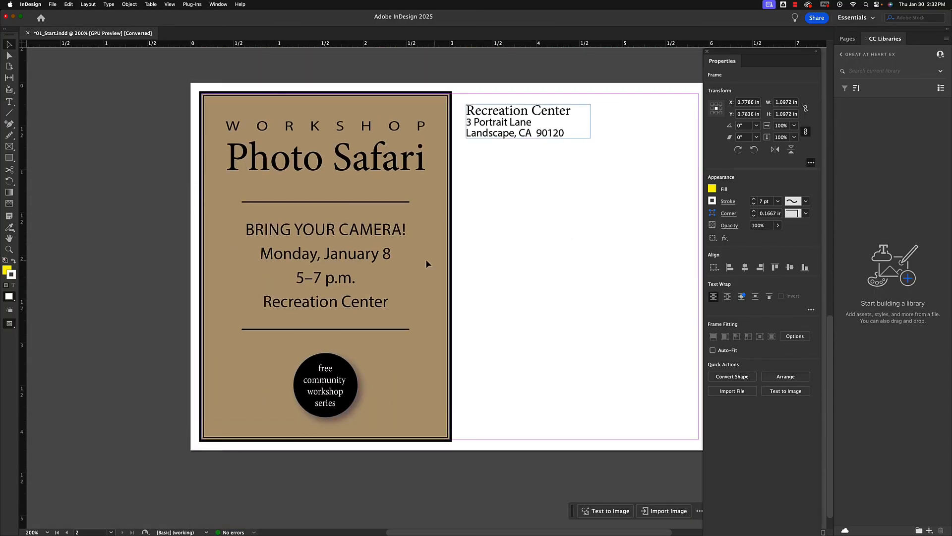
click(501, 114)
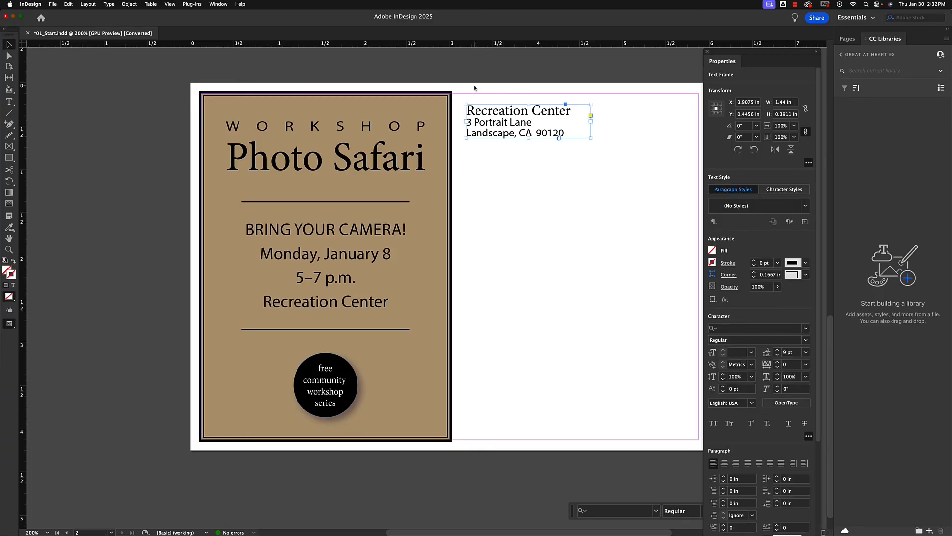
right_click(494, 122)
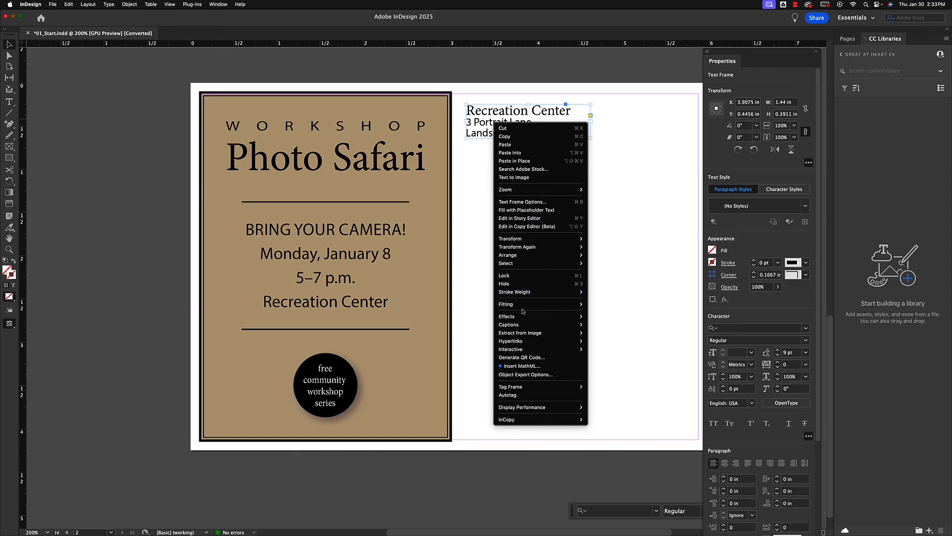
mouse_move(505, 319)
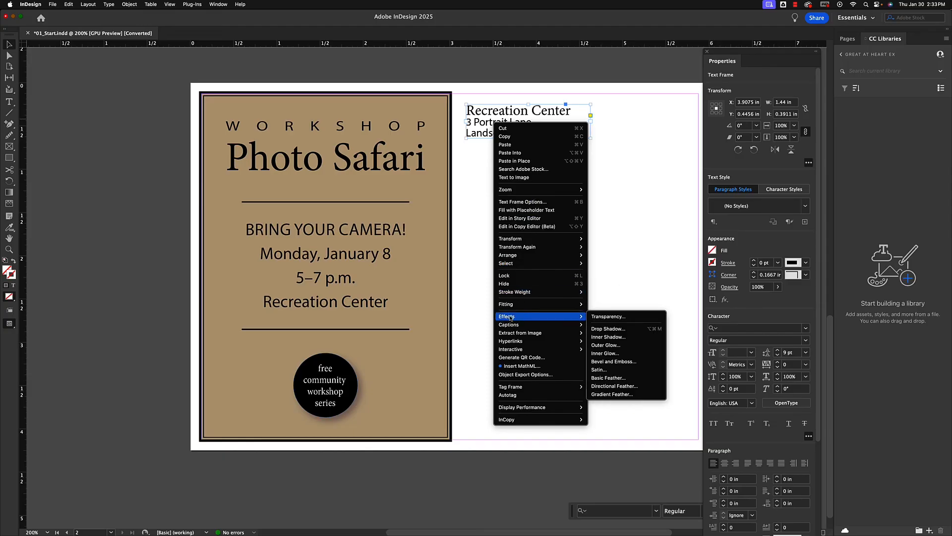
click(601, 329)
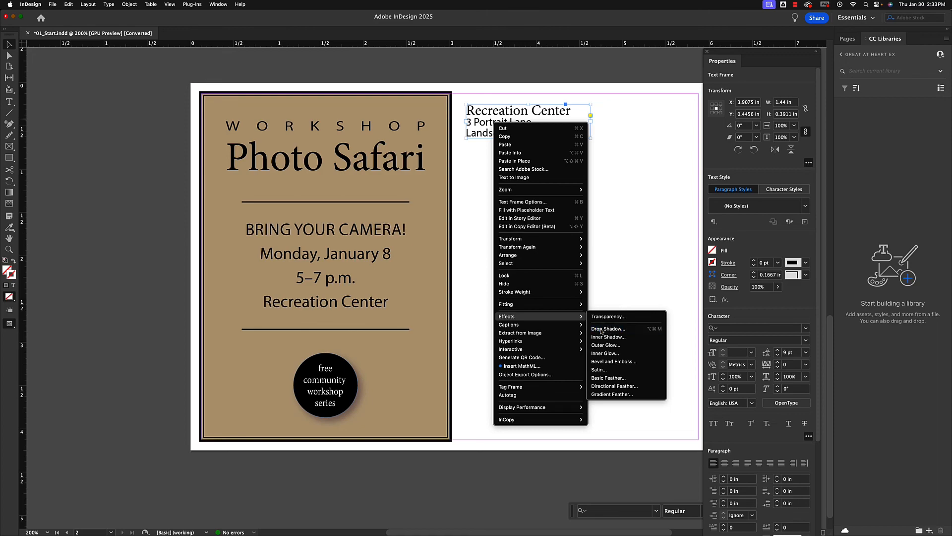
Set the address text's drop shadow size to 0.0625 in and its angle to 140°
drag(423, 91, 376, 186)
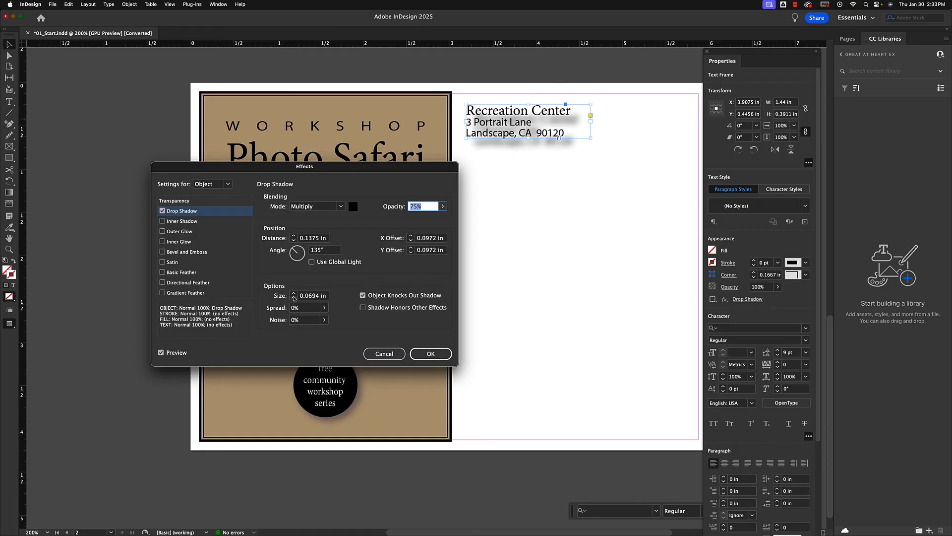
click(294, 298)
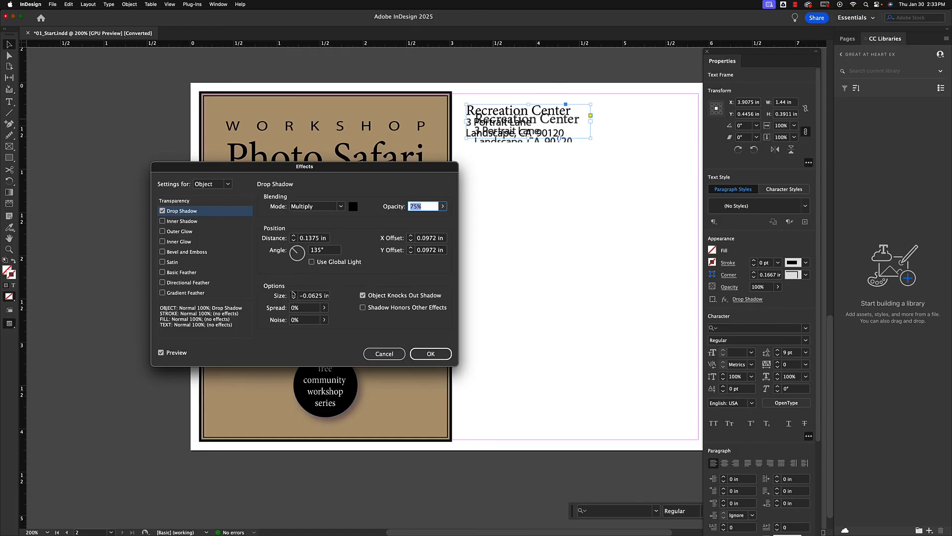
click(293, 293)
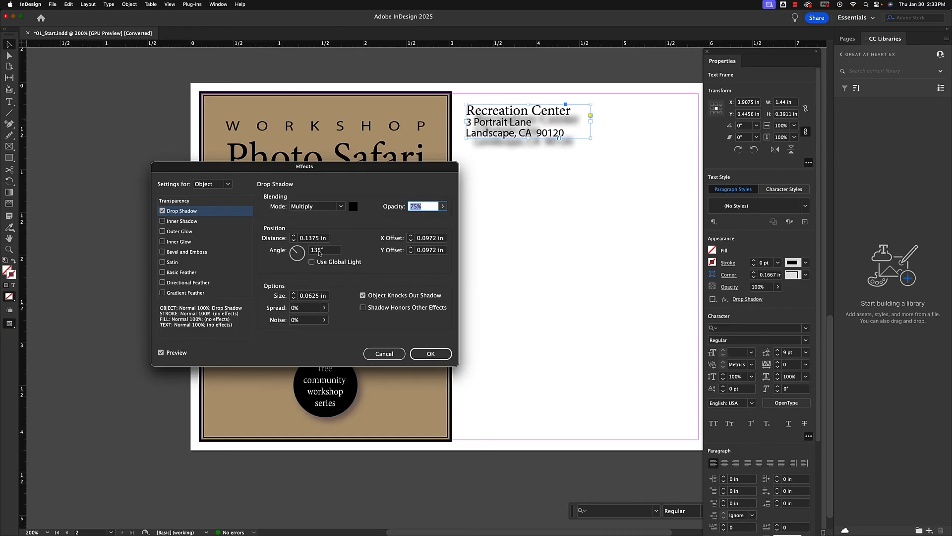
mouse_move(295, 251)
mouse_down()
mouse_move(297, 261)
mouse_move(304, 248)
mouse_move(309, 254)
mouse_move(294, 250)
mouse_up()
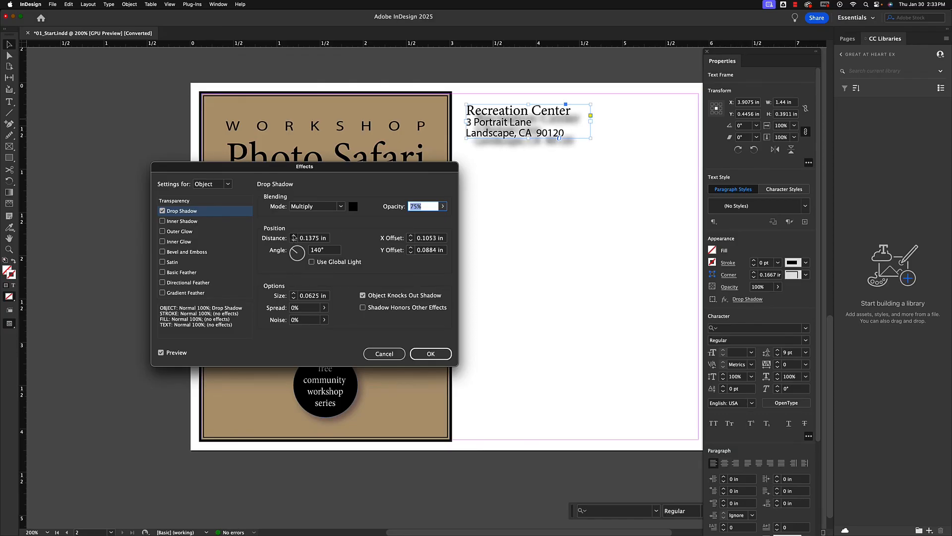
Try larger drop shadow distances, reduce the distance to 0.0625 in, and apply the effect to the address text
click(293, 236)
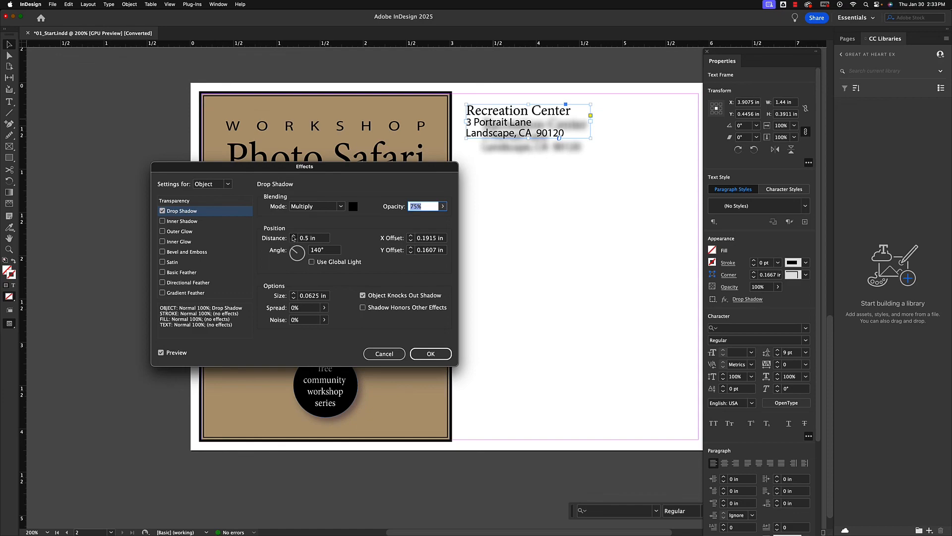
click(294, 236)
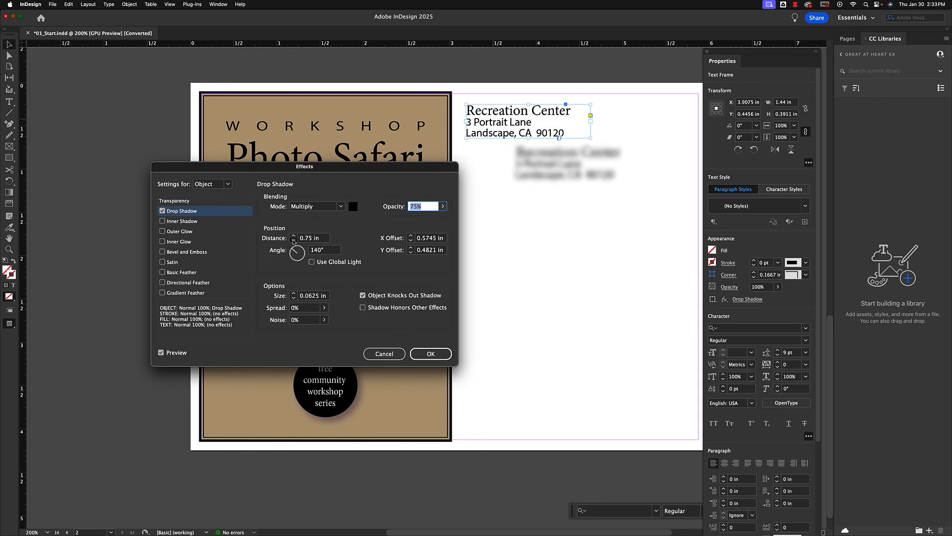
click(293, 241)
click(294, 241)
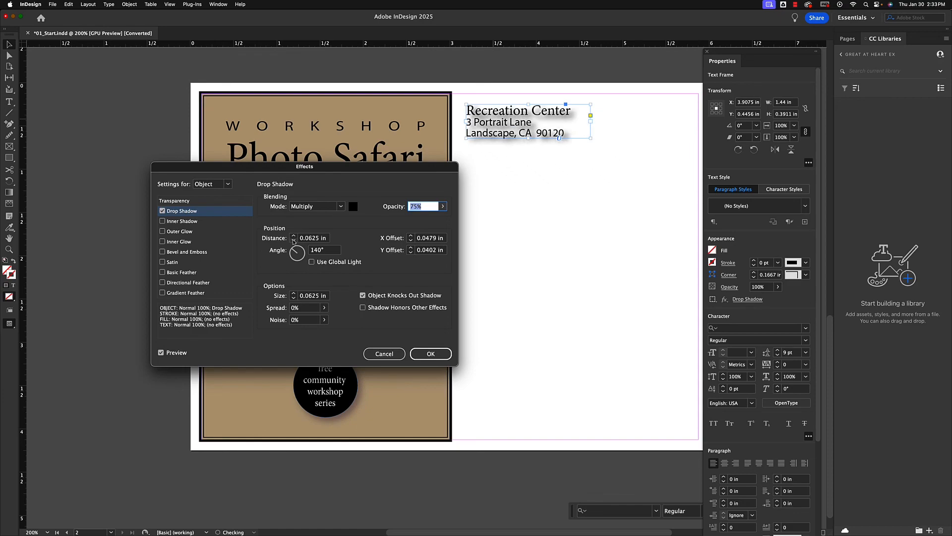
click(294, 236)
click(431, 353)
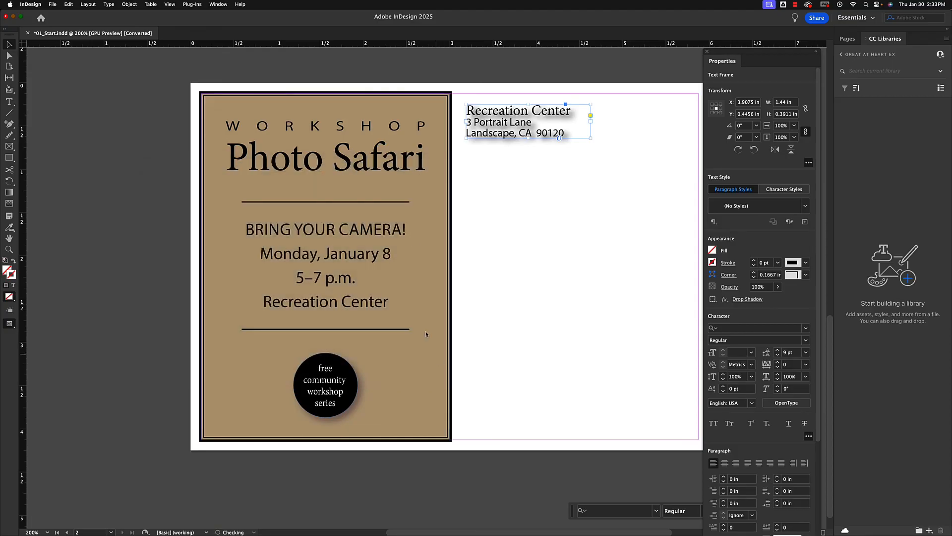
Add a Basic Feather effect to the bird photo on page 1
scroll(433, 223, up, 10)
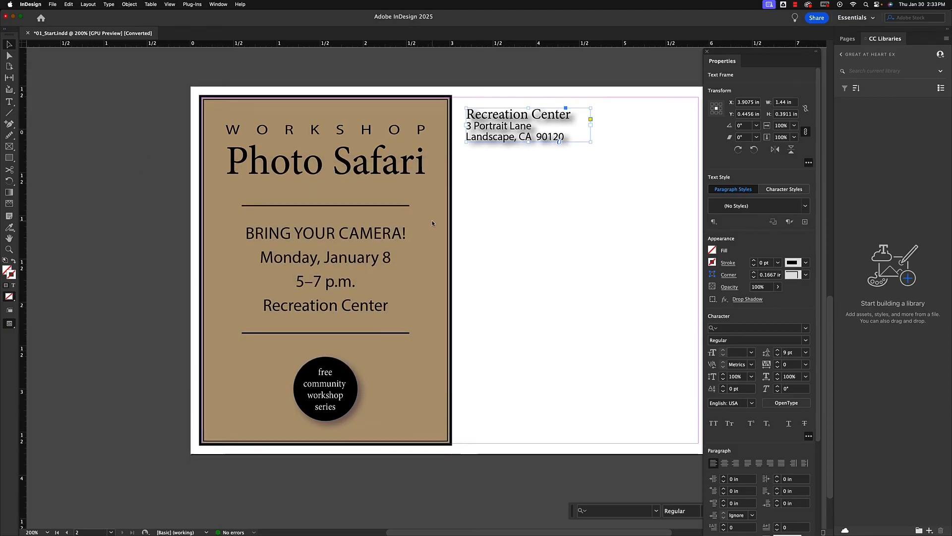
scroll(432, 223, down, 3)
scroll(432, 223, up, 2)
scroll(432, 223, down, 1)
click(363, 232)
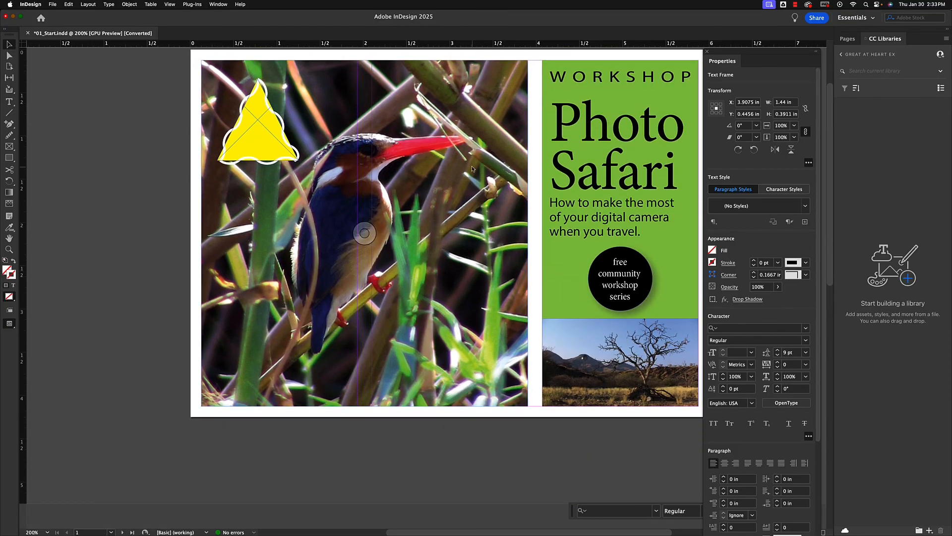
scroll(464, 182, up, 1)
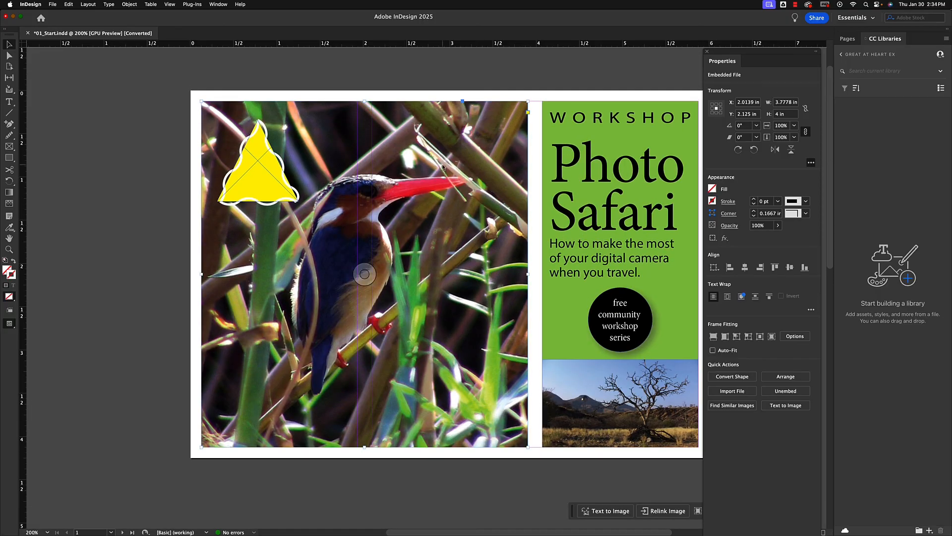
right_click(443, 167)
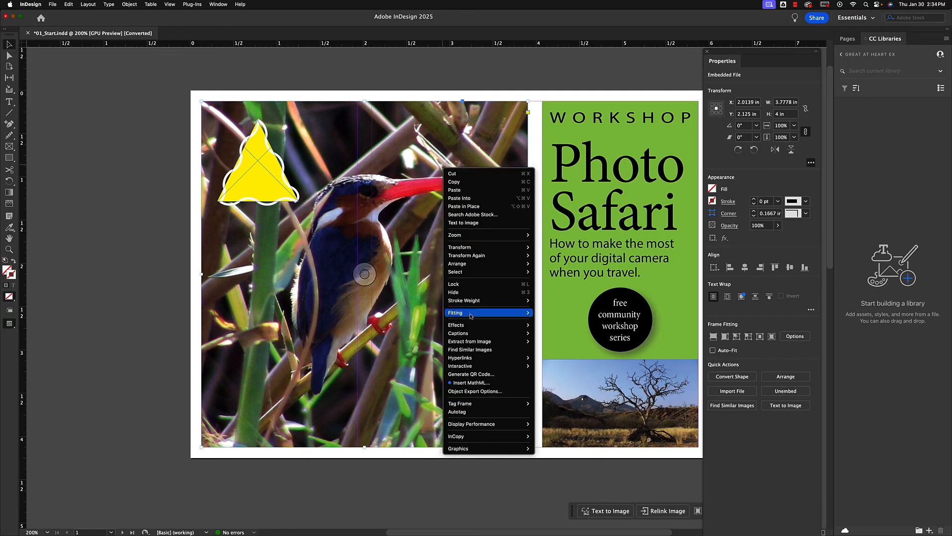
mouse_move(460, 359)
mouse_move(460, 327)
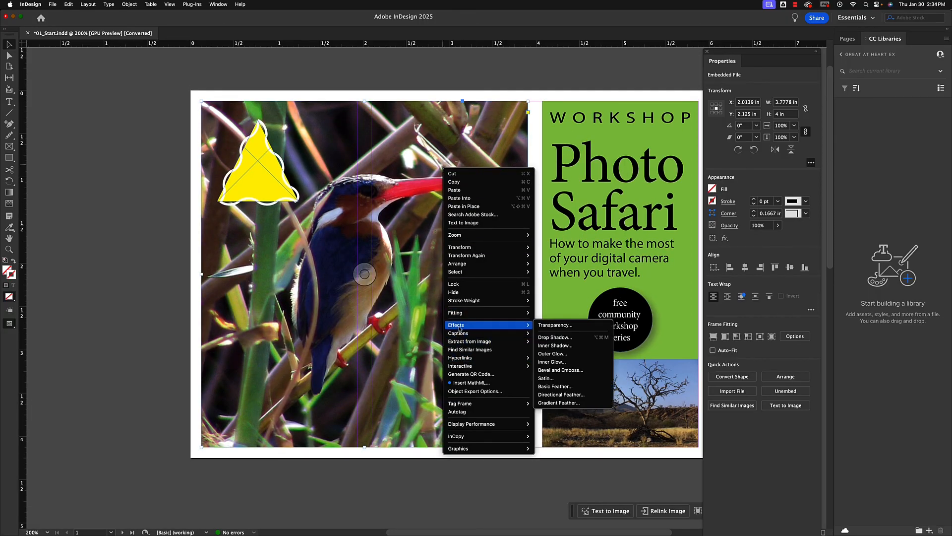
click(556, 388)
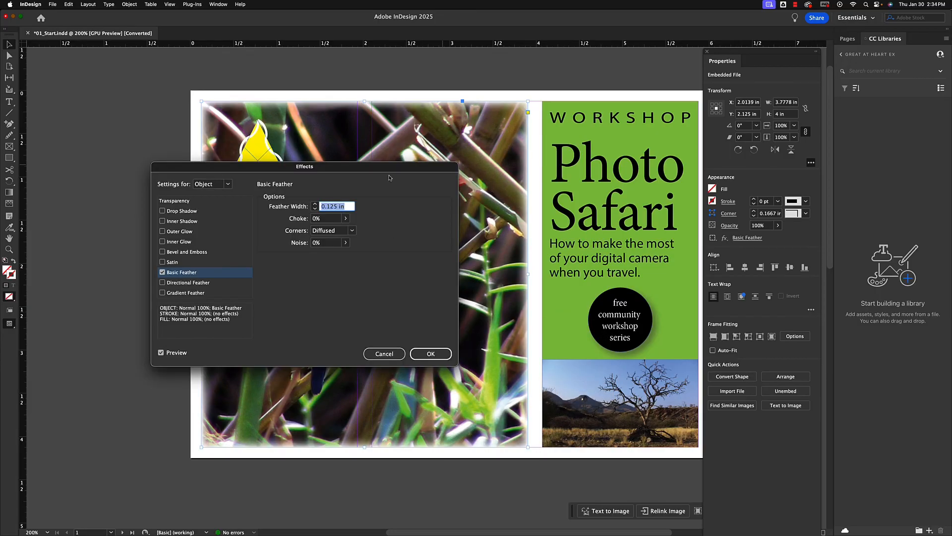
Try several feather widths on the bird photo's Basic Feather effect and set the width to 0.75 in
drag(390, 171, 853, 141)
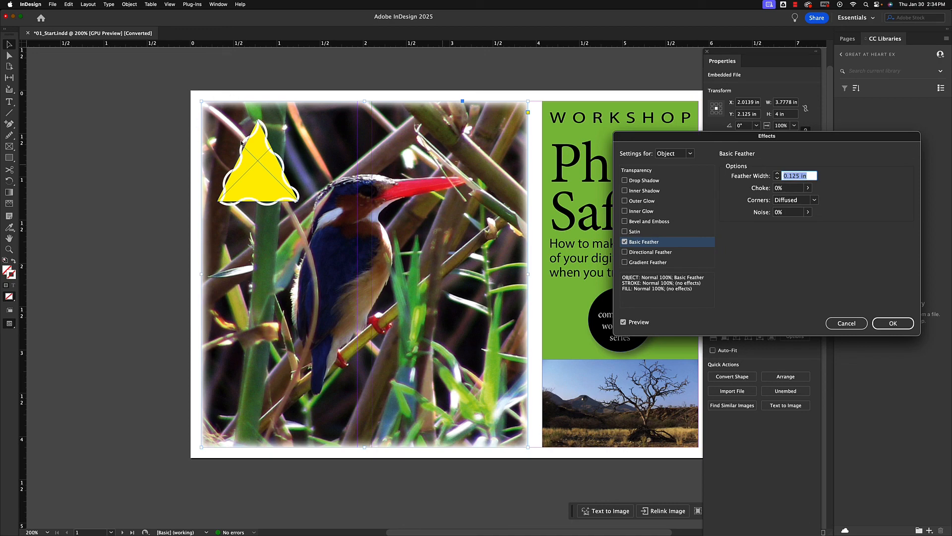
drag(714, 137, 658, 128)
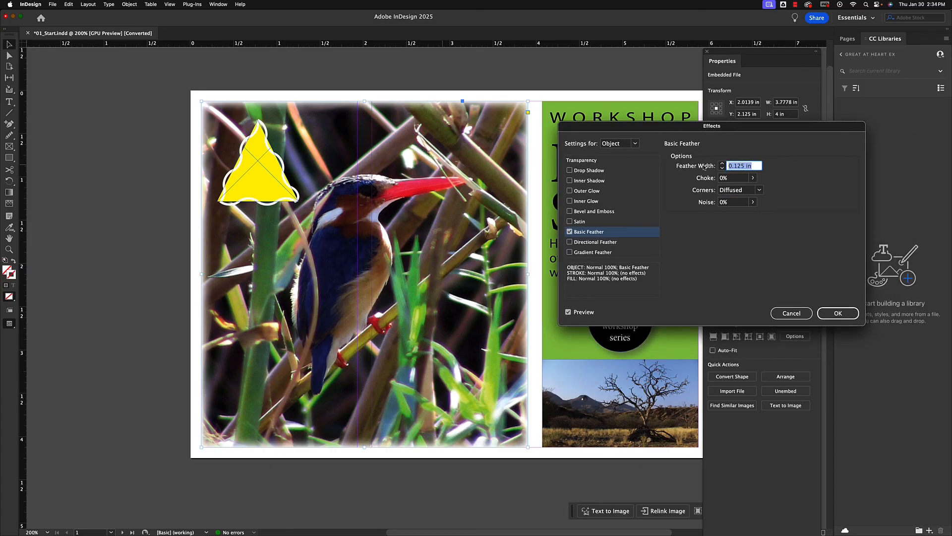
click(722, 169)
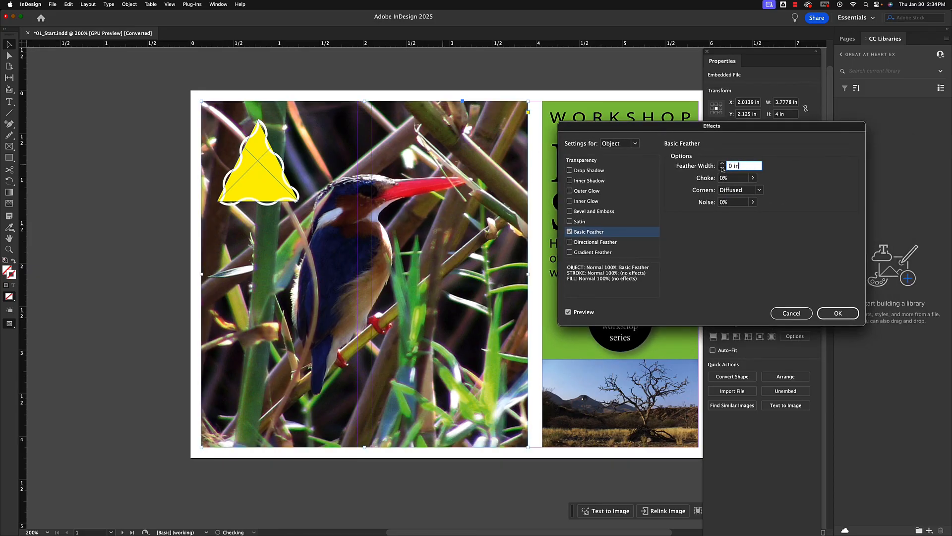
click(722, 164)
click(722, 164)
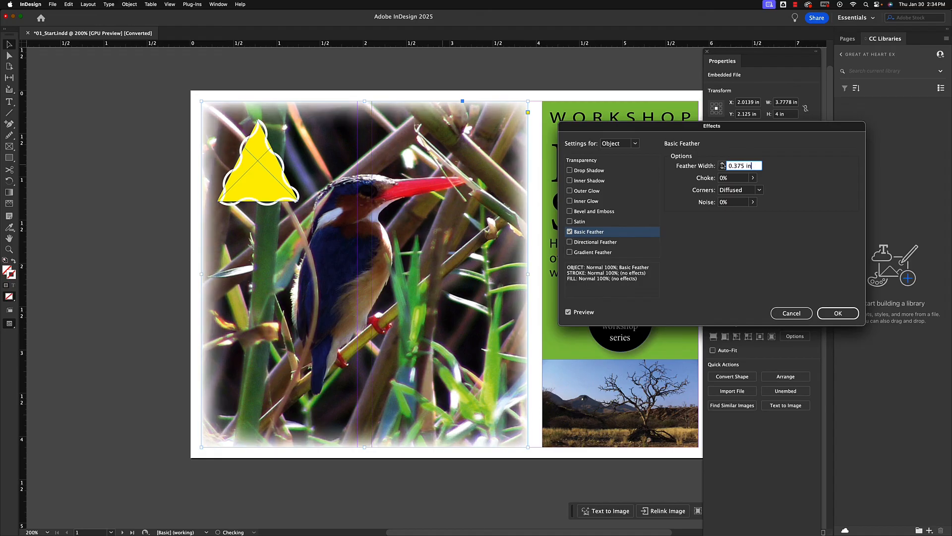
click(723, 164)
click(722, 165)
click(723, 164)
click(722, 164)
click(723, 164)
click(723, 164)
click(722, 164)
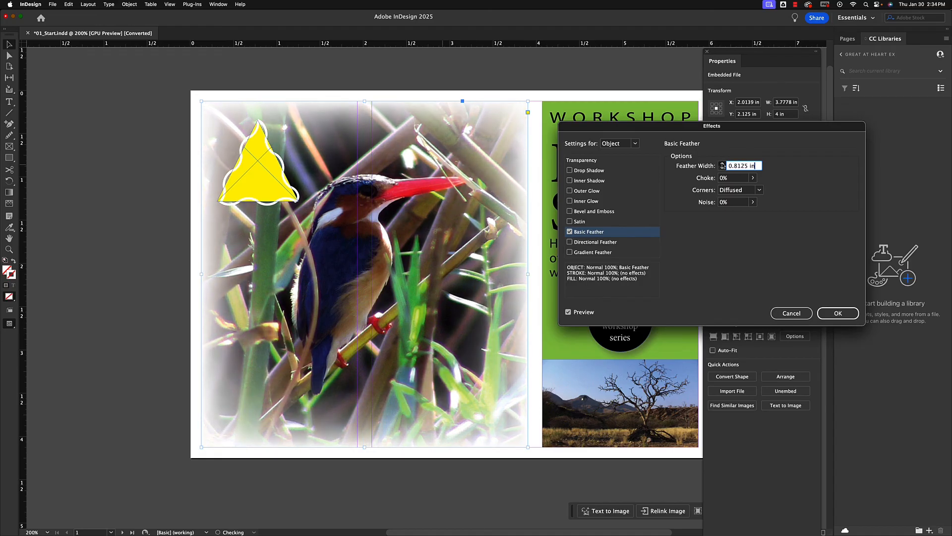
click(722, 164)
click(723, 165)
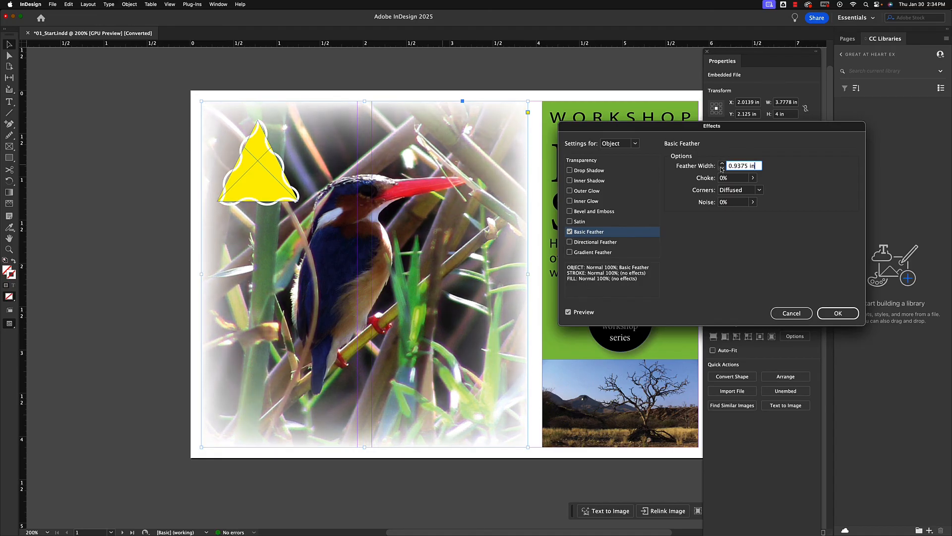
click(723, 168)
click(722, 168)
click(722, 168)
Set the bird photo's feather choke to 20% and its corners to Rounded, and apply the effect
click(753, 178)
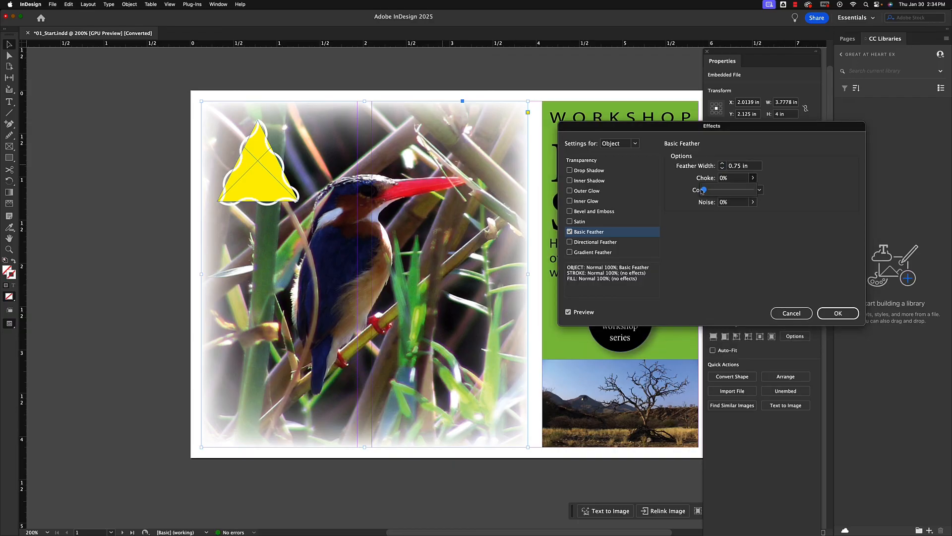
mouse_move(703, 191)
mouse_down()
mouse_move(733, 191)
mouse_move(715, 191)
mouse_up()
click(721, 232)
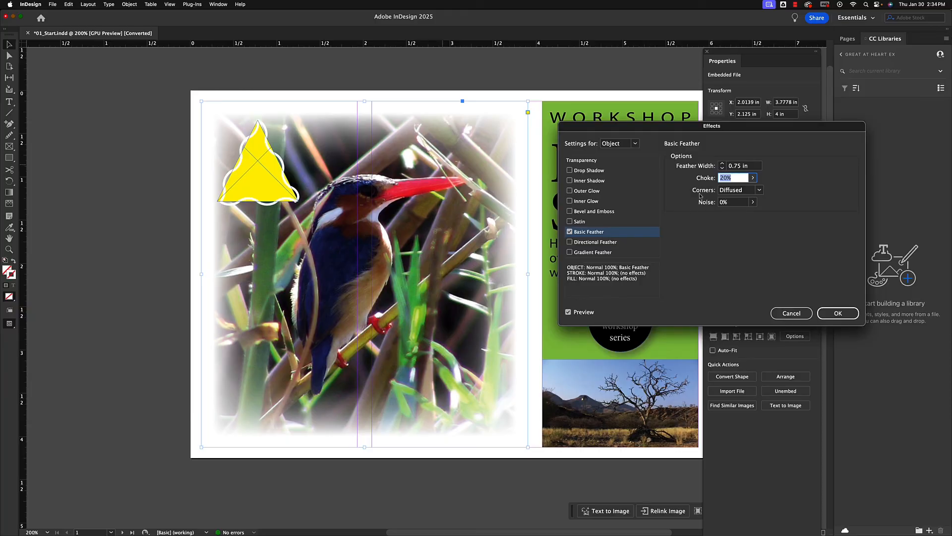
click(749, 191)
click(742, 210)
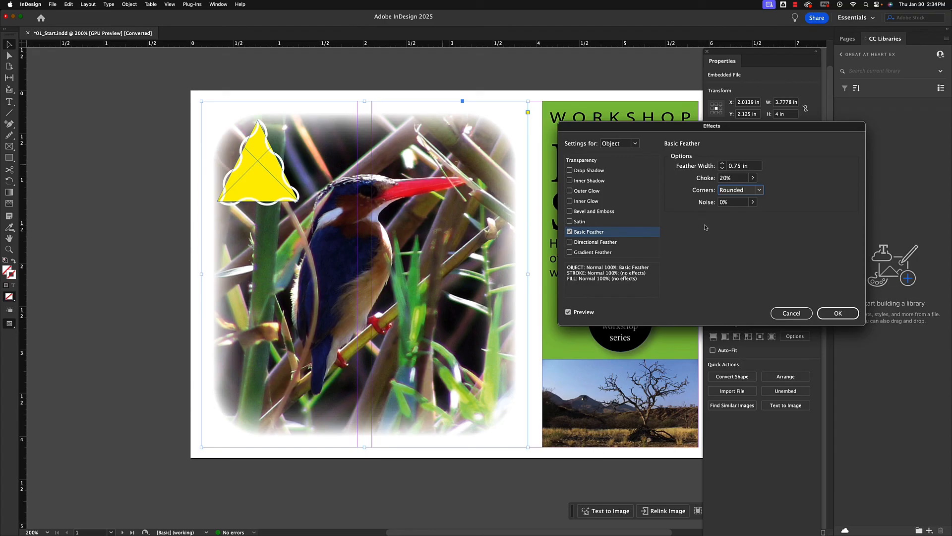
click(837, 313)
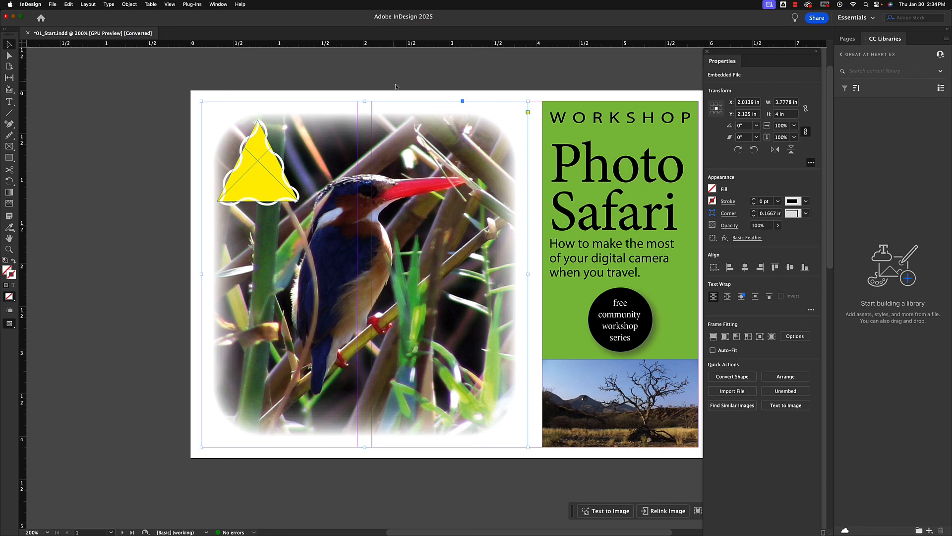
Review the effects on the postcard's front and back pages
scroll(396, 86, down, 10)
scroll(395, 87, up, 2)
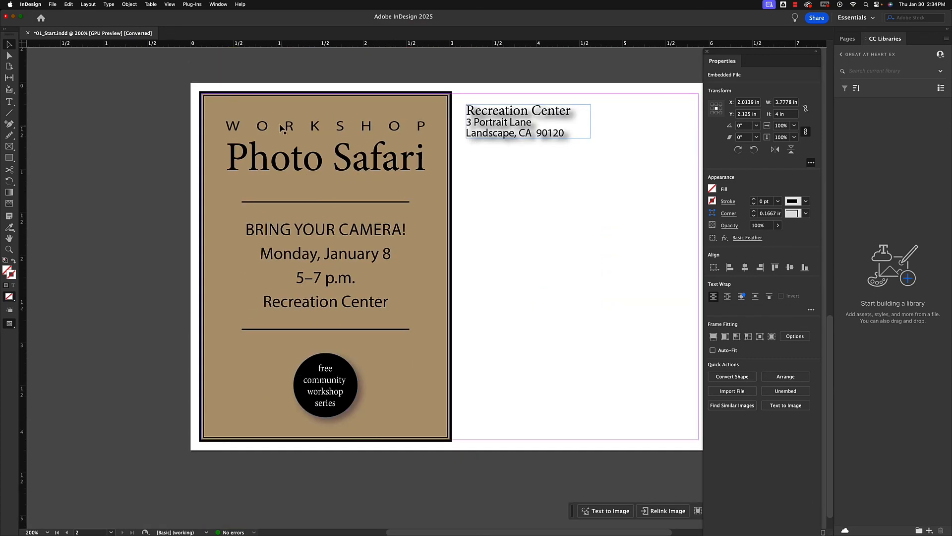
scroll(448, 237, up, 10)
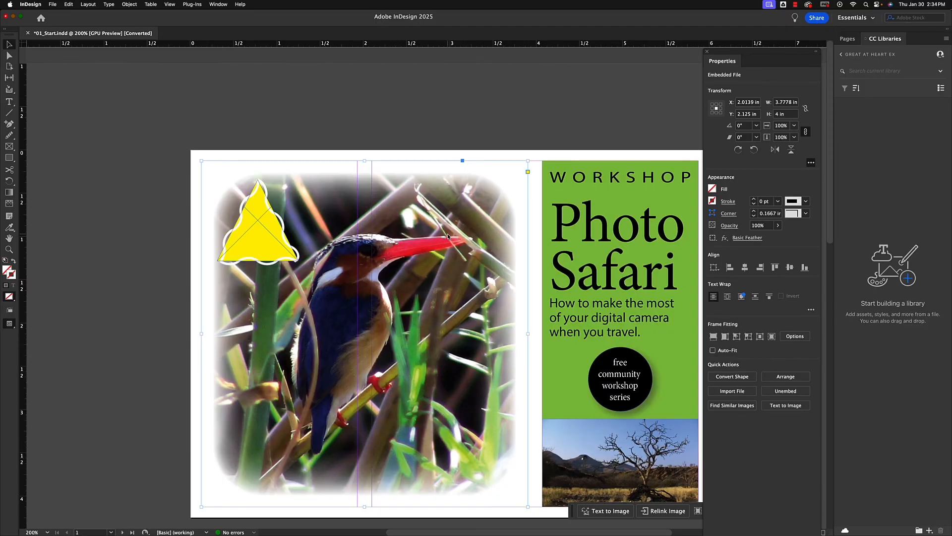
scroll(448, 237, down, 5)
scroll(449, 238, up, 5)
scroll(610, 296, down, 6)
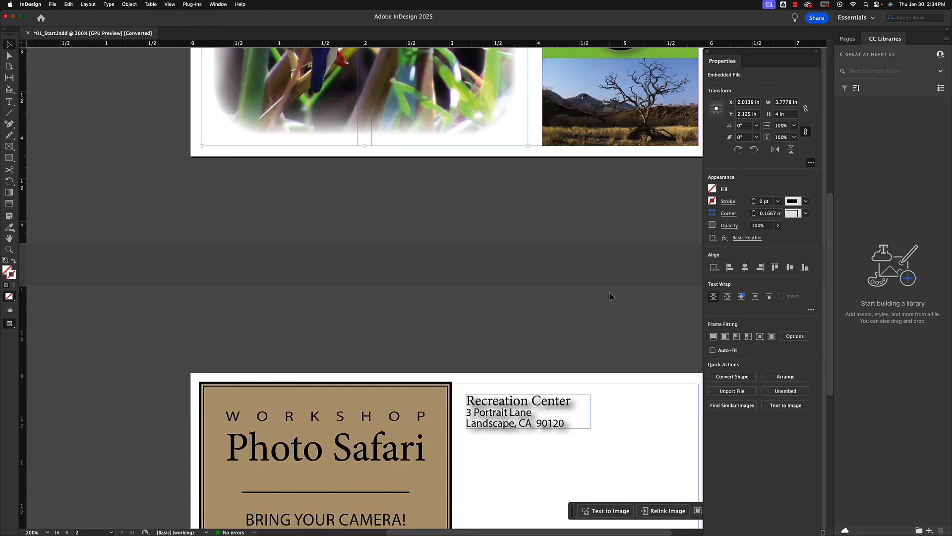
scroll(610, 296, up, 6)
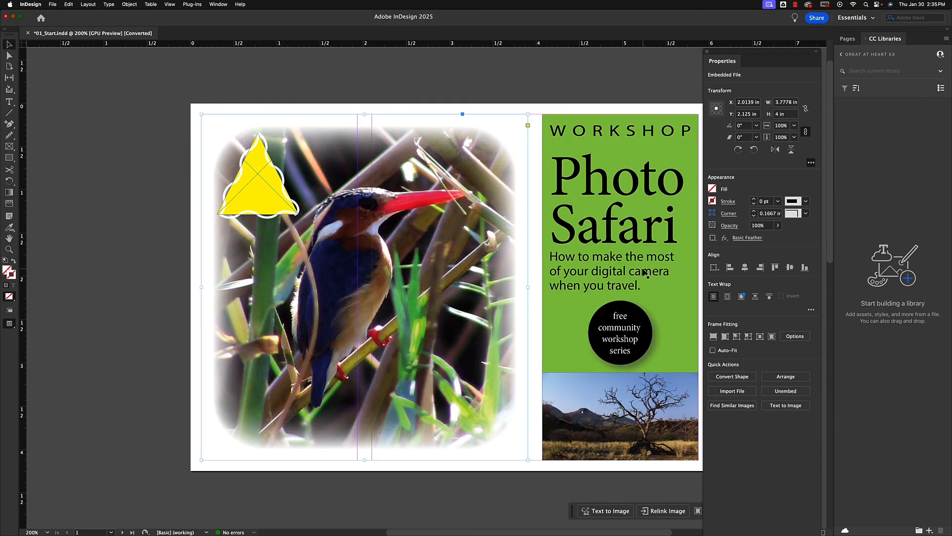
scroll(645, 273, down, 1)
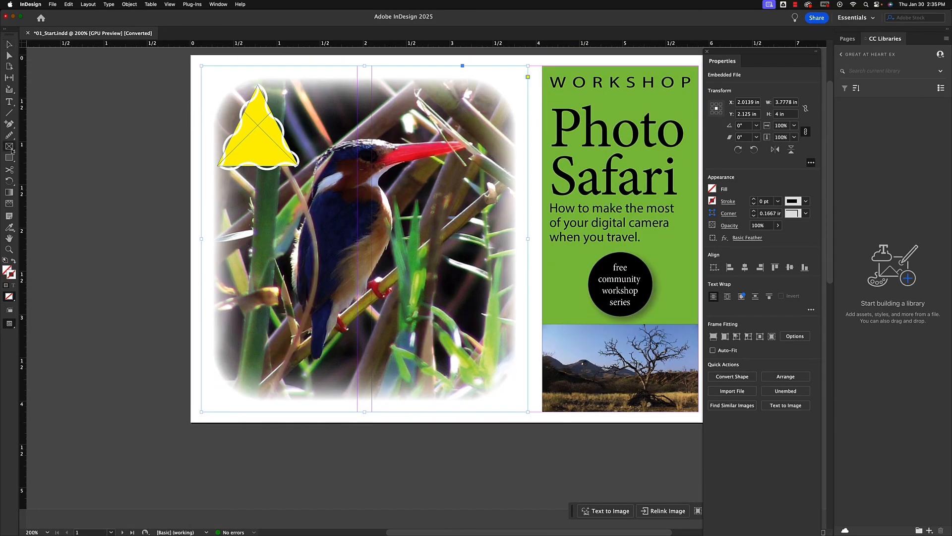
Draw a circular frame about 0.67 in wide overlapping the black badge on page 1, with a C=100 M=0 Y=0 K=0 stroke
drag(12, 150, 52, 167)
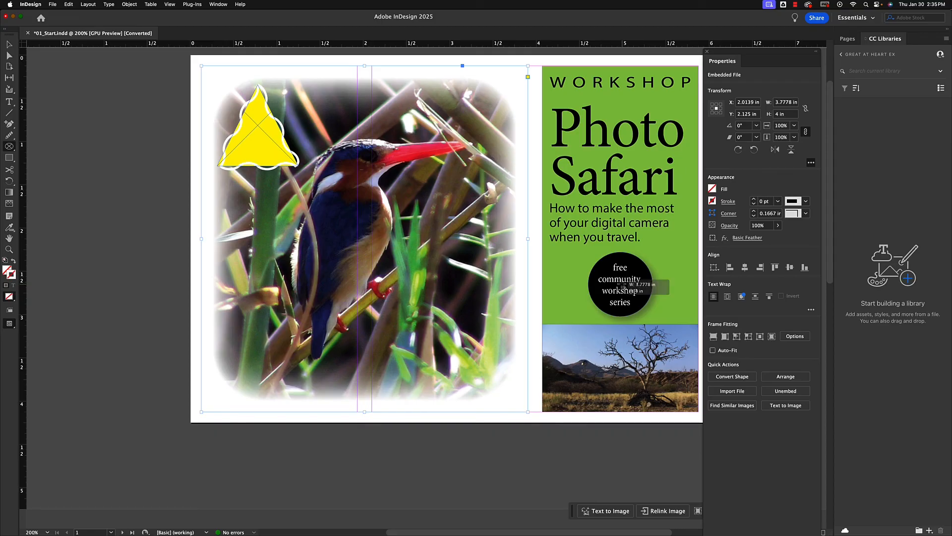
drag(647, 286, 701, 226)
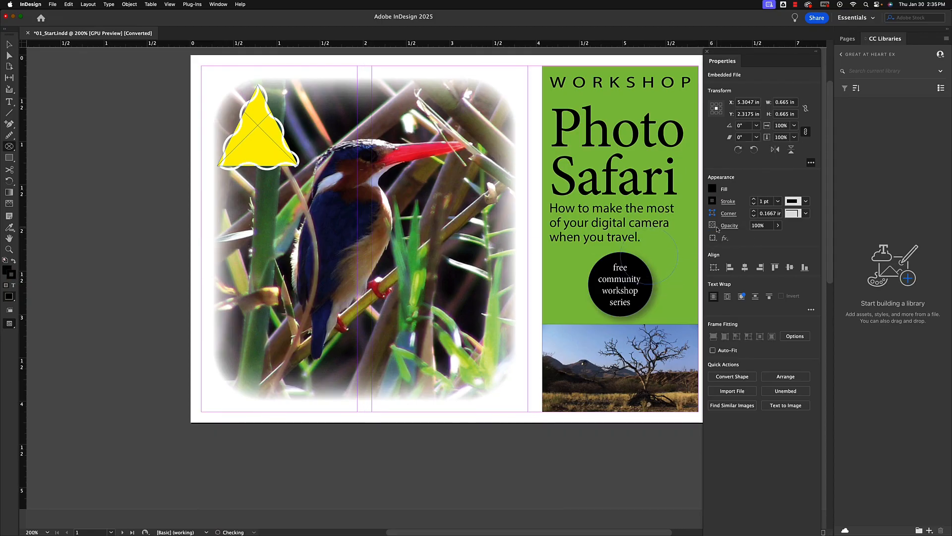
click(713, 202)
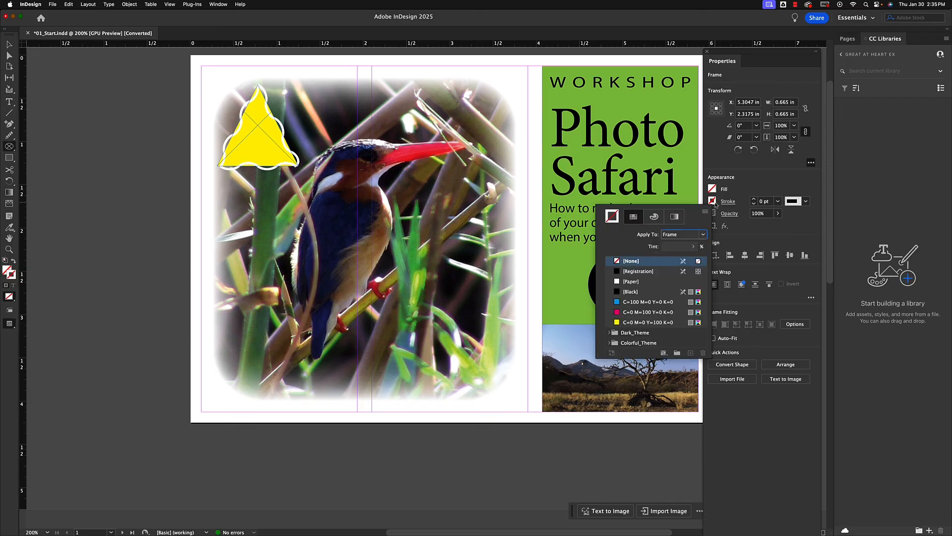
click(617, 302)
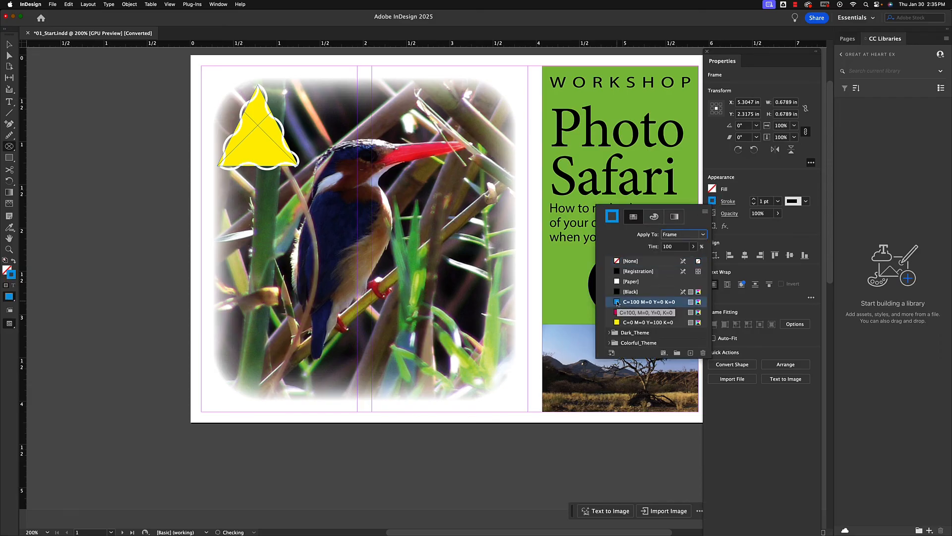
Change the circular frame's stroke type to Triple and its weight to 6 pt
click(753, 188)
click(805, 201)
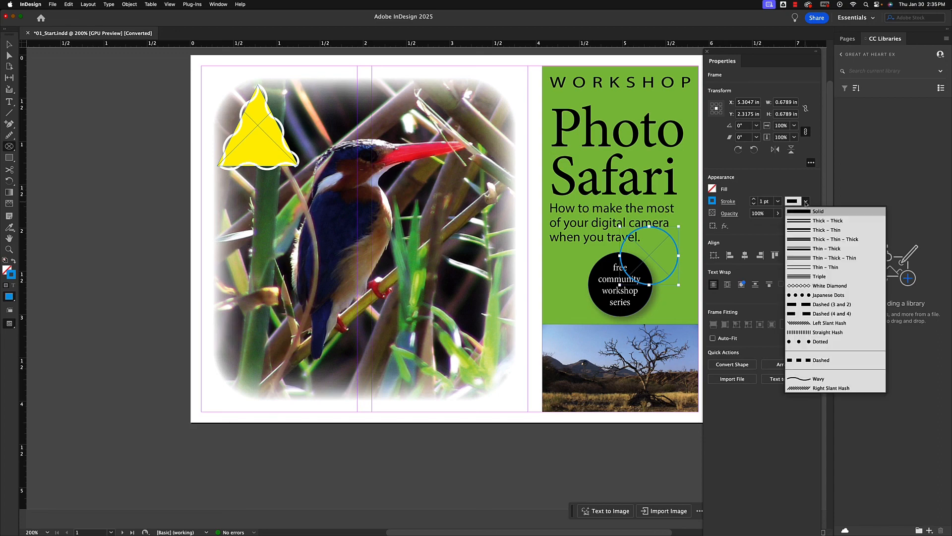
click(810, 276)
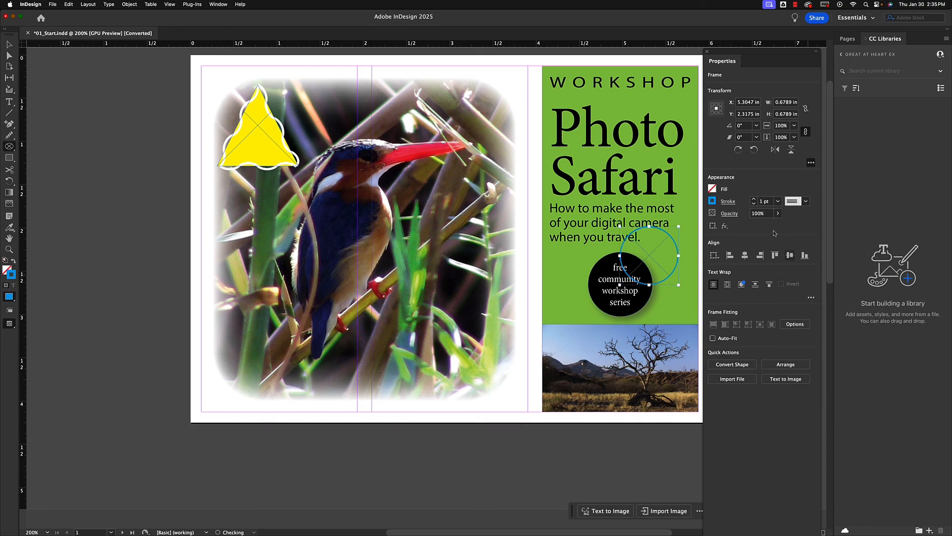
click(754, 200)
click(754, 200)
click(754, 199)
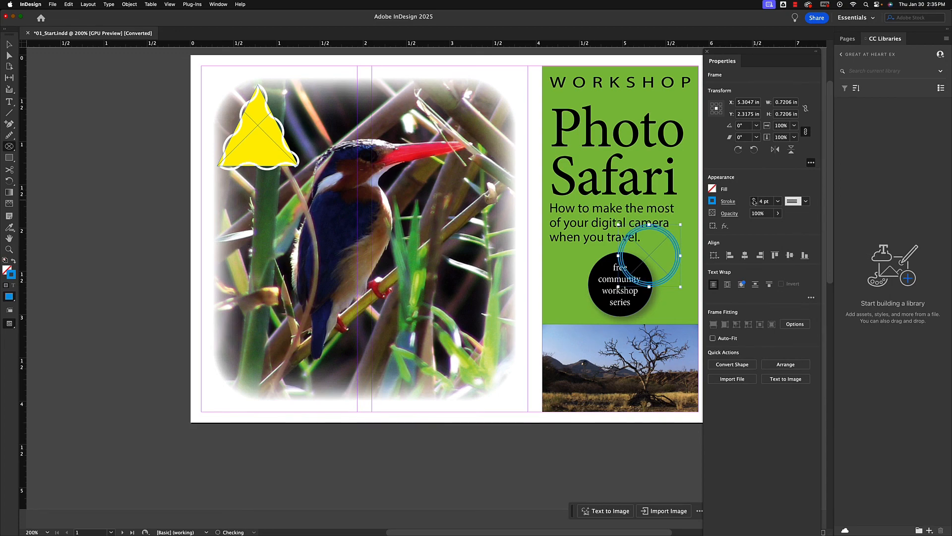
click(754, 200)
click(754, 199)
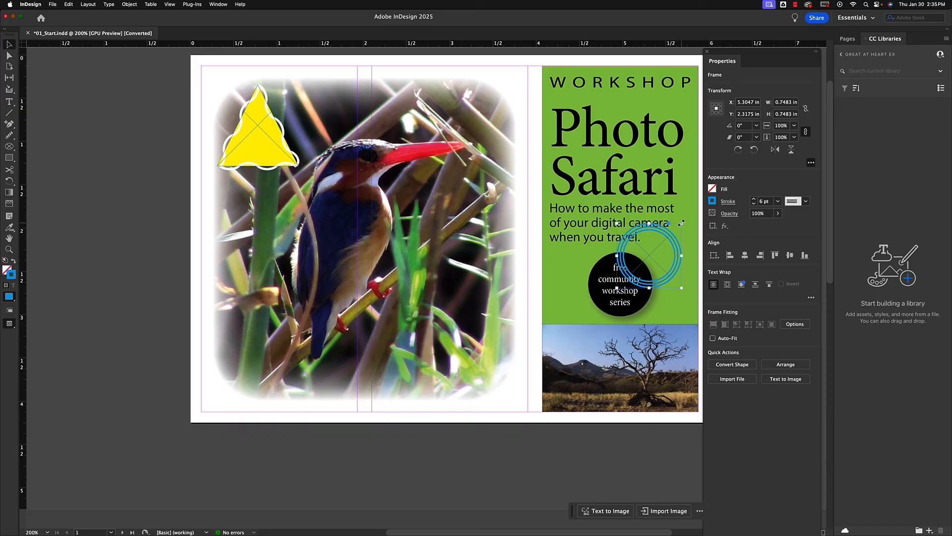
Enlarge the circular frame to about 0.92 in and position it as a ring centred around the black workshop badge
drag(682, 223, 643, 255)
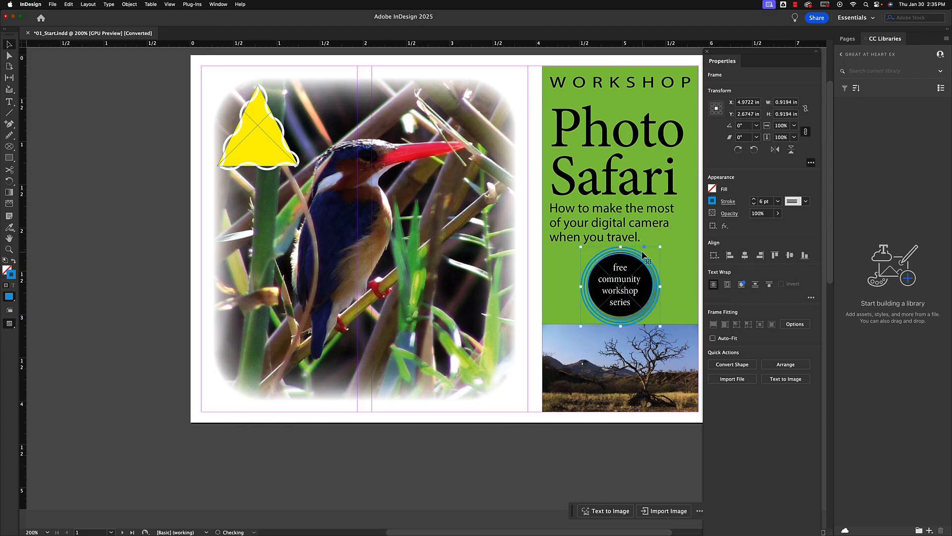
key(super+equal)
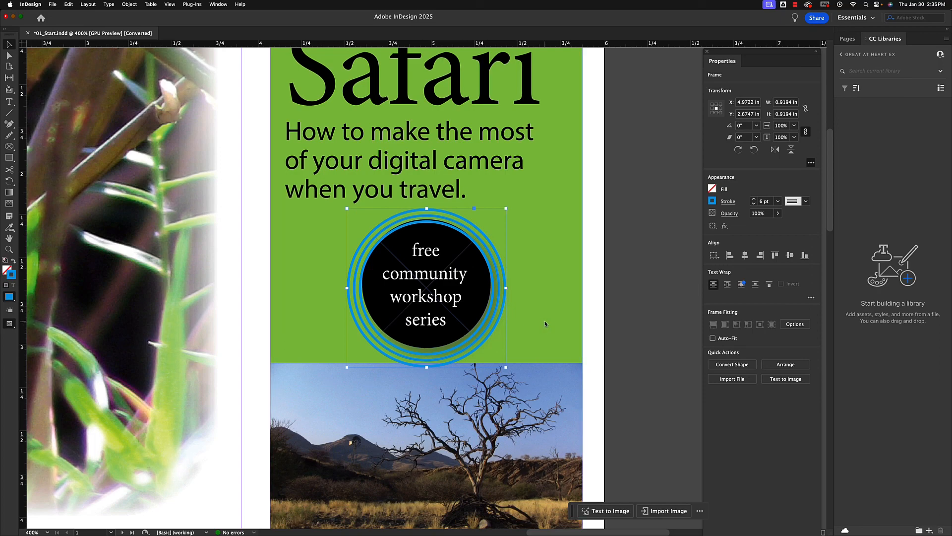
key(Up)
key(Up)
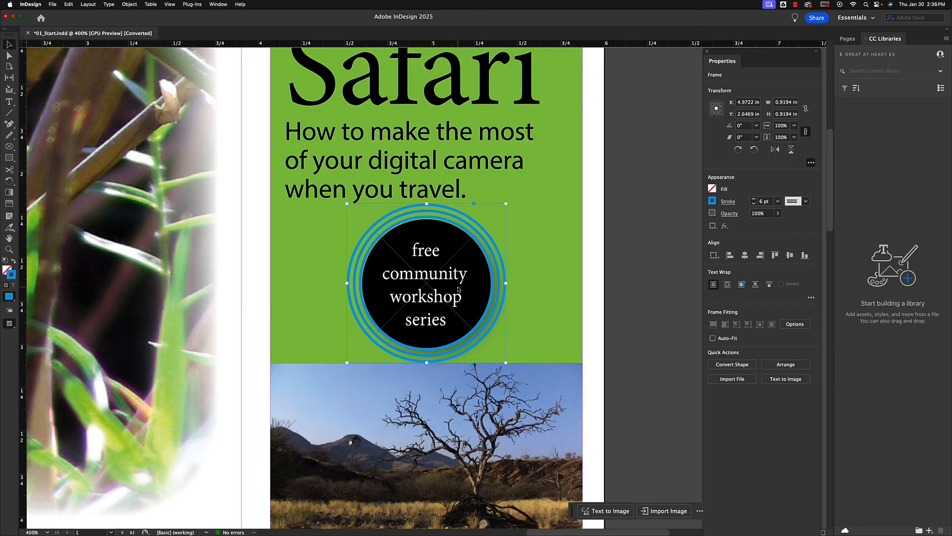
Try nudging the blue ring sideways in small and large increments, and bring it back to the centre of the badge
key(Left)
key(Left)
key(Left)
key(Left)
key(Left)
key(Left)
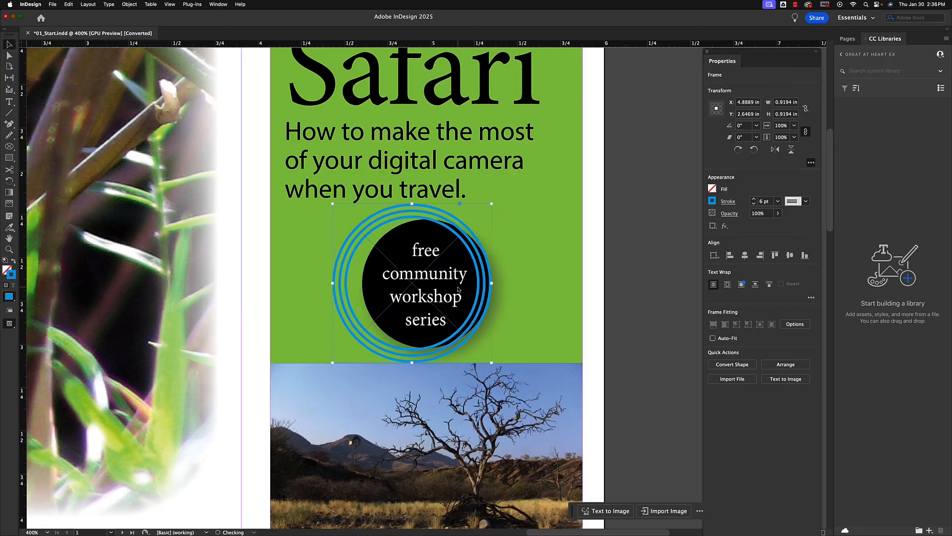
key(shift+Left)
key(shift+Left)
key(shift+Left)
key(shift+Left)
key(shift+Left)
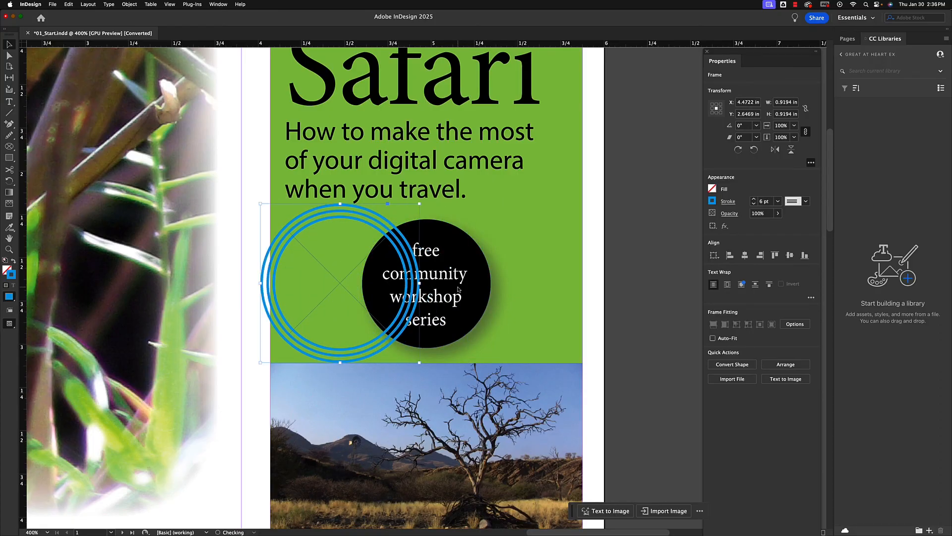
key(shift+Left)
key(shift+Left)
key(shift+Right)
key(shift+Right)
key(shift+Right)
key(shift+Right)
key(shift+Right)
key(shift+Right)
key(shift+Right)
key(shift+Right)
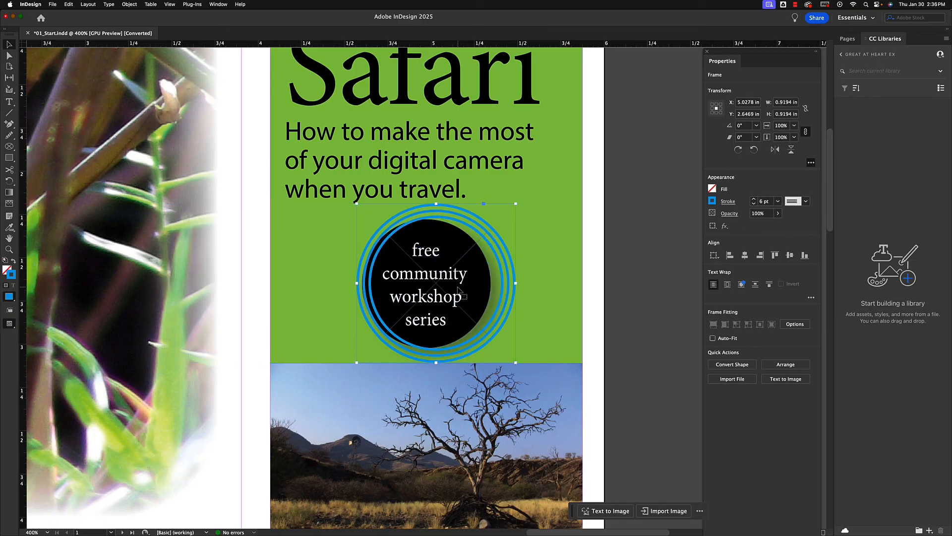
key(Left)
key(Left)
key(Left)
key(Left)
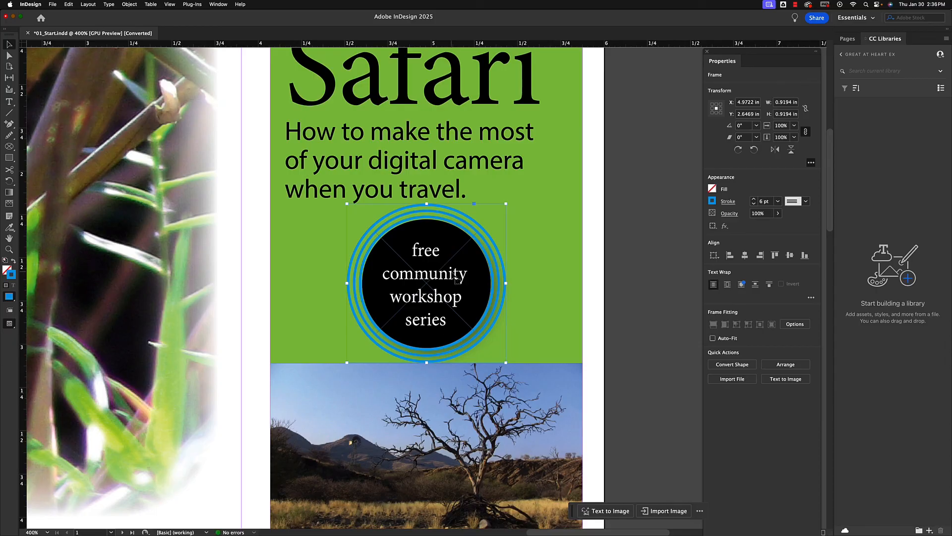
key(super+alt+0)
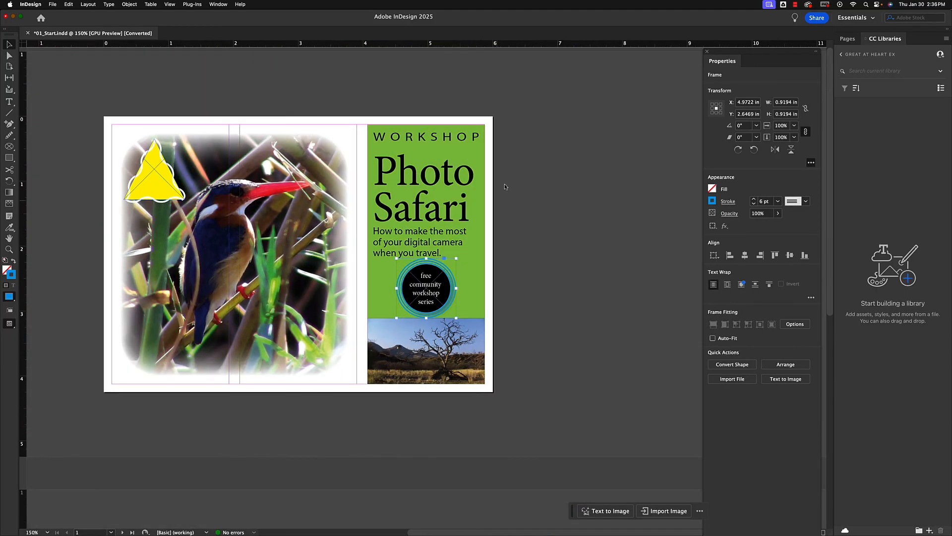